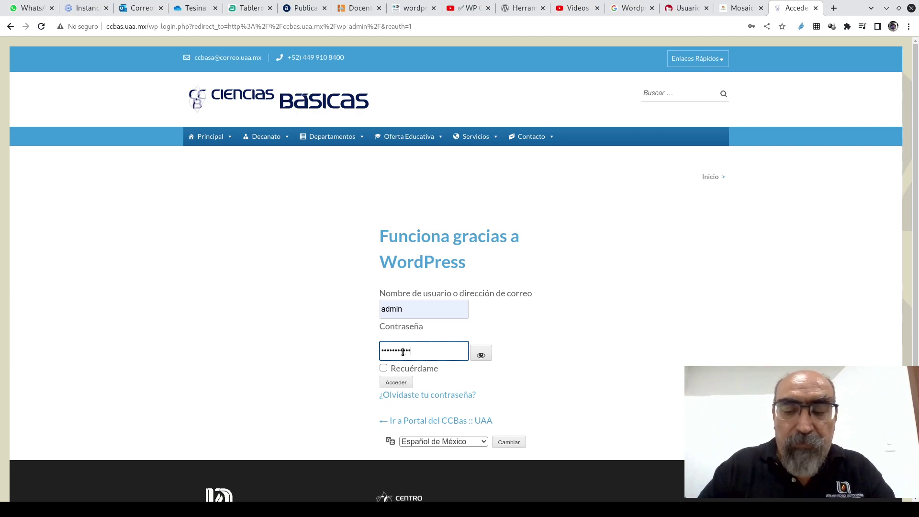
- Log in to the Ciencias Básicas admin as admin, correcting the password after the incorrect-password error
{"action": "key", "text": "Return"}
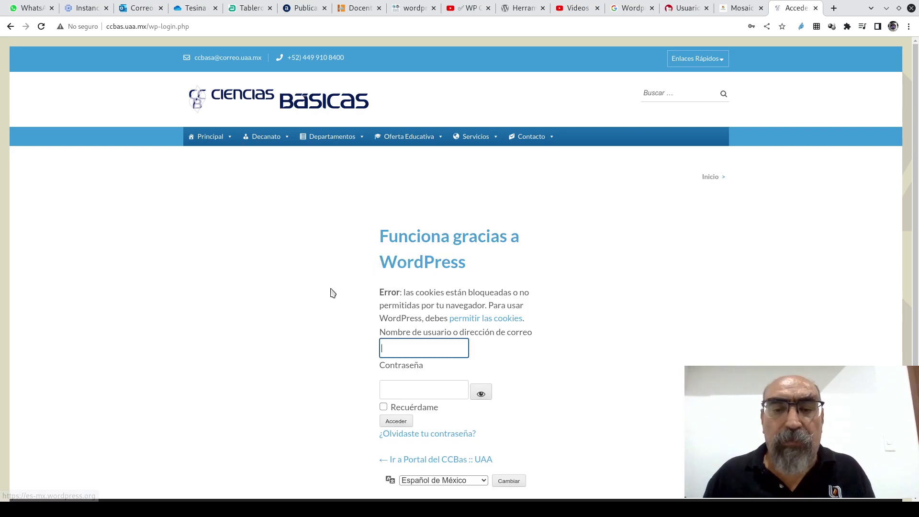
{"action": "scroll", "coordinate": [332, 297], "scroll_direction": "down", "scroll_amount": 3}
{"action": "left_click", "coordinate": [402, 234]}
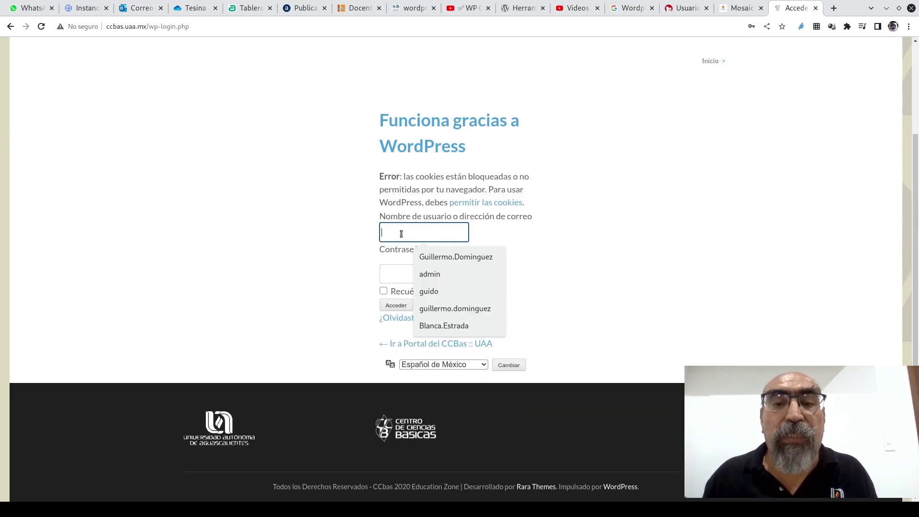
{"action": "left_click", "coordinate": [439, 276]}
{"action": "left_click", "coordinate": [399, 272]}
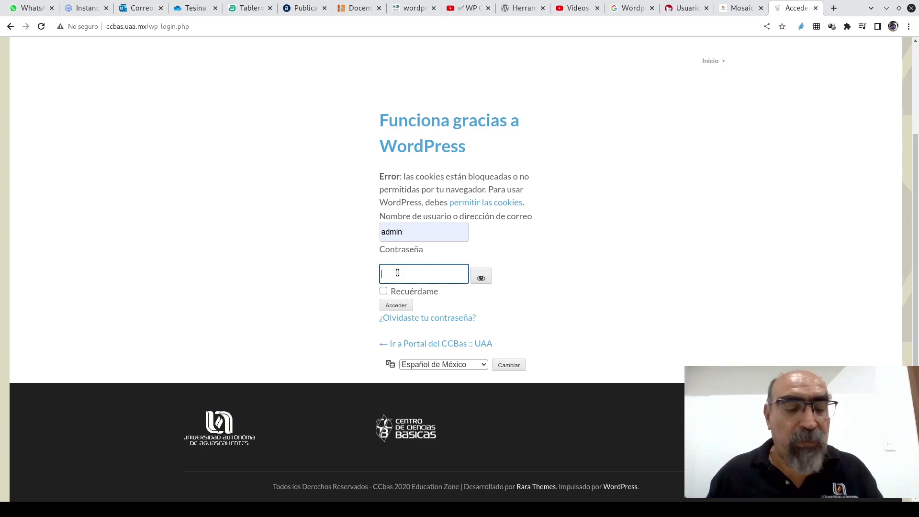
{"action": "type", "text": "••••••"}
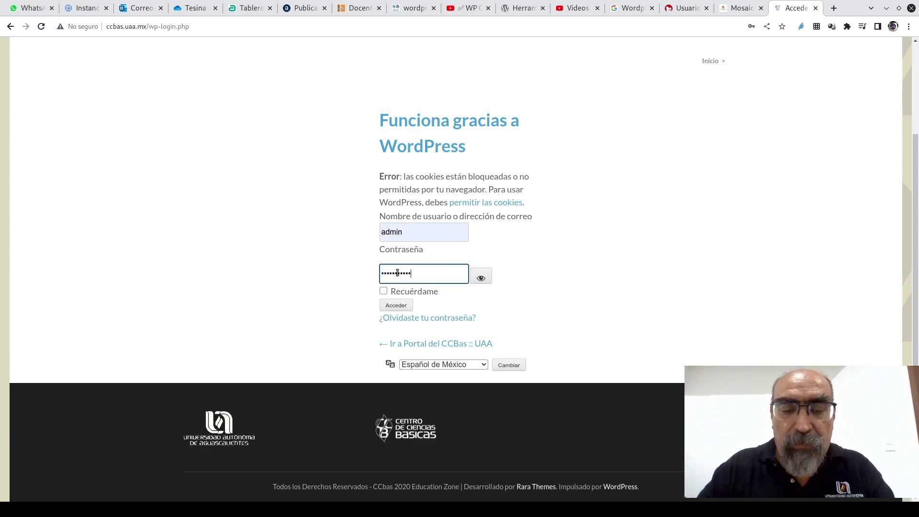
{"action": "key", "text": "Return"}
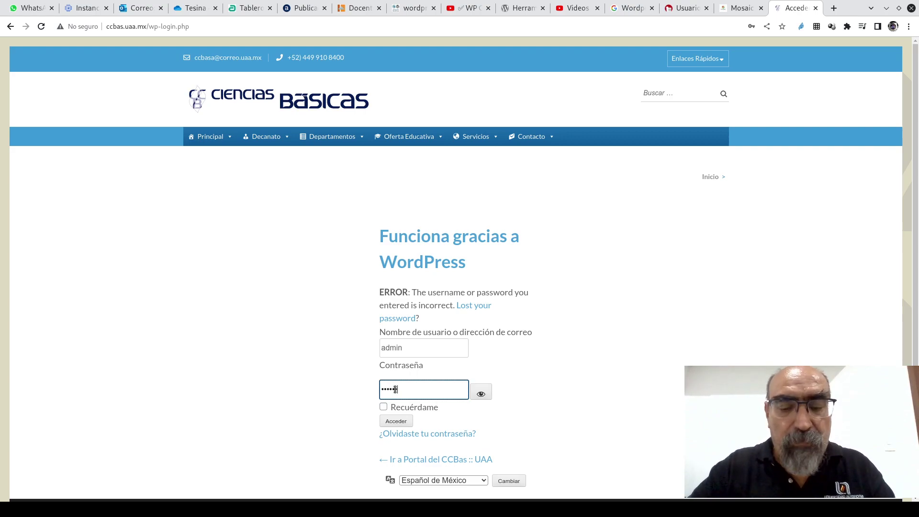
{"action": "type", "text": "••"}
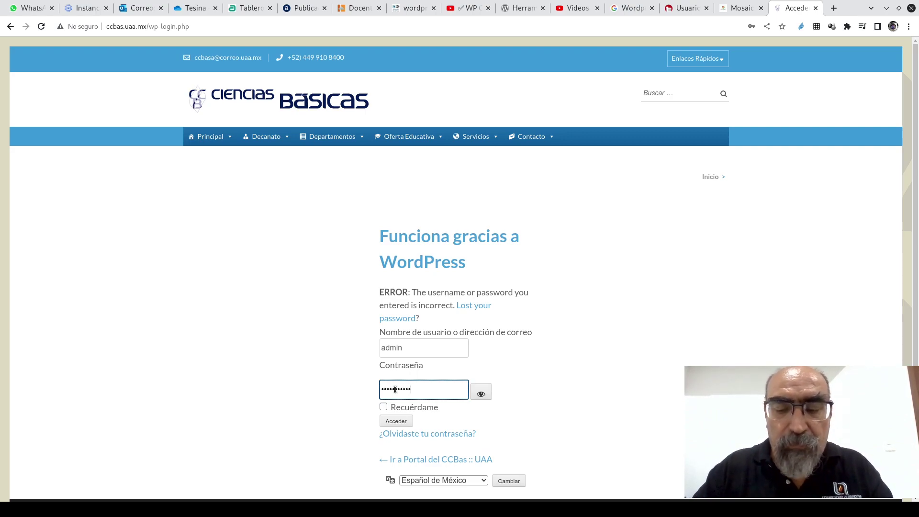
{"action": "key", "text": "Return"}
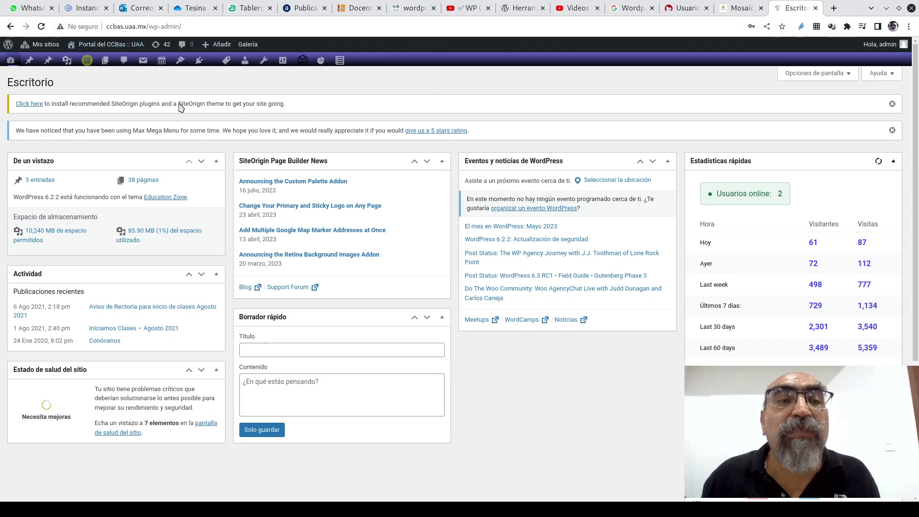
- Open the network's Sitios list from Administrador de la red, showing the 13 ccbas.uaa.mx sites
{"action": "mouse_move", "coordinate": [36, 47]}
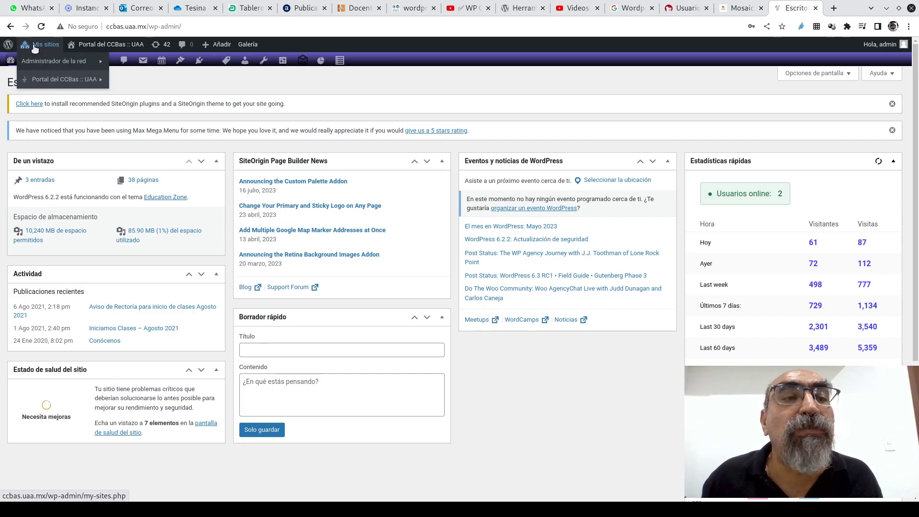
{"action": "mouse_move", "coordinate": [43, 63]}
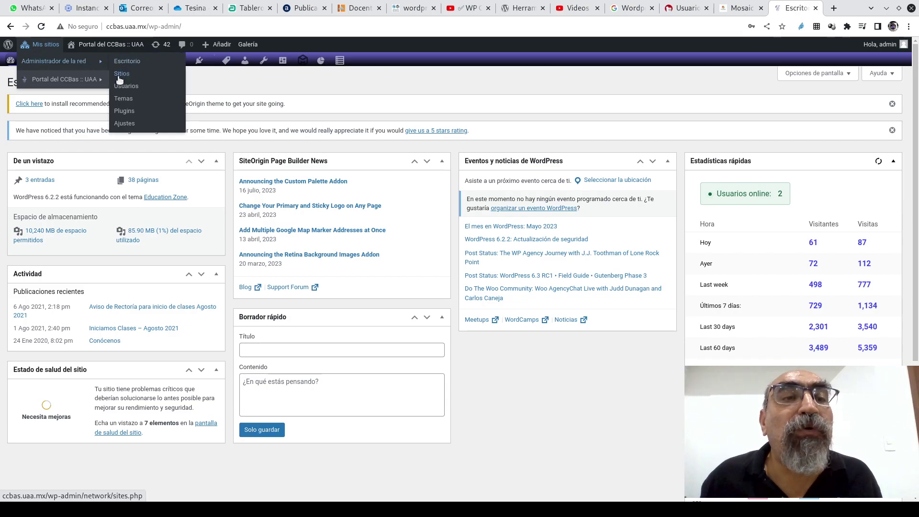
{"action": "left_click", "coordinate": [122, 74]}
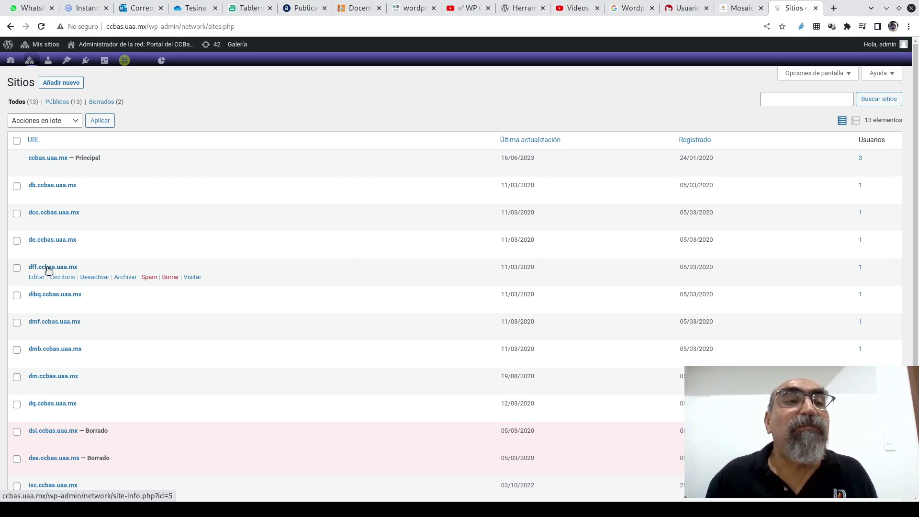
- Load docentes.uaa.mx/wp-admin to reach the Docentes @ UAA login page with credentials prefilled
{"action": "mouse_move", "coordinate": [92, 46]}
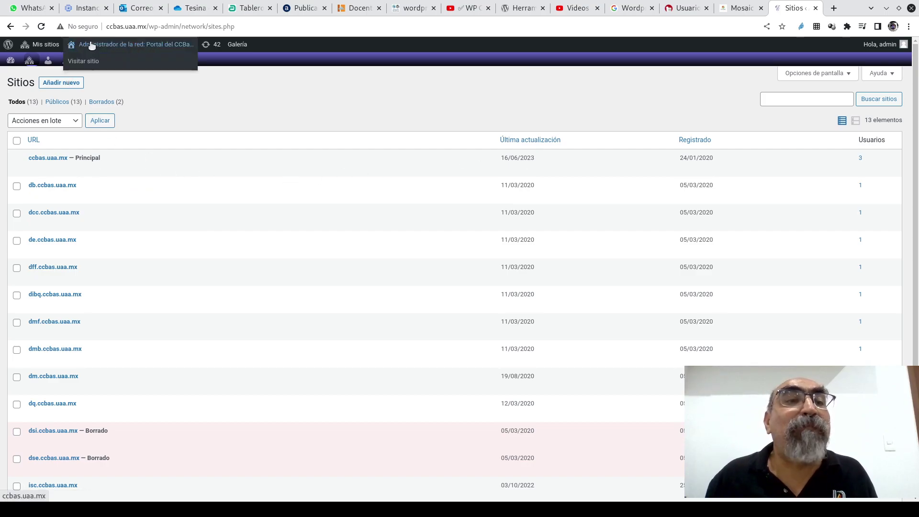
{"action": "left_click", "coordinate": [81, 62]}
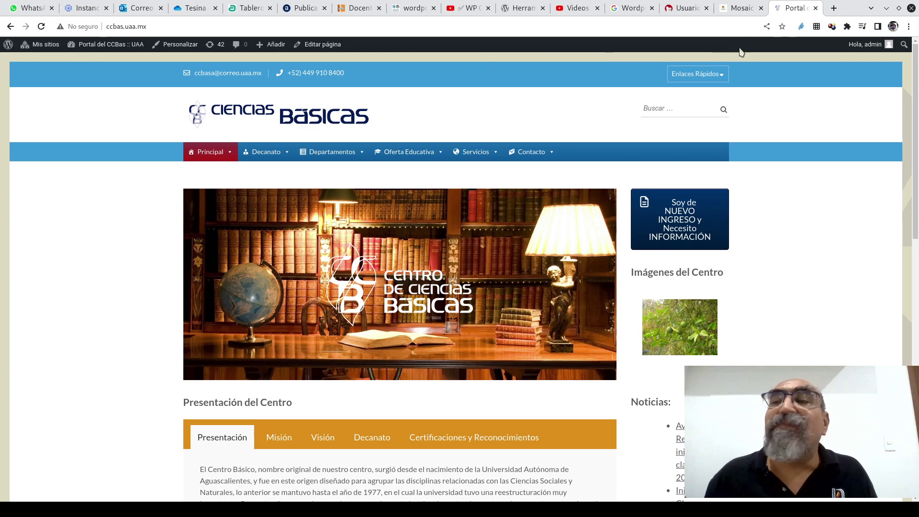
{"action": "left_click", "coordinate": [356, 11]}
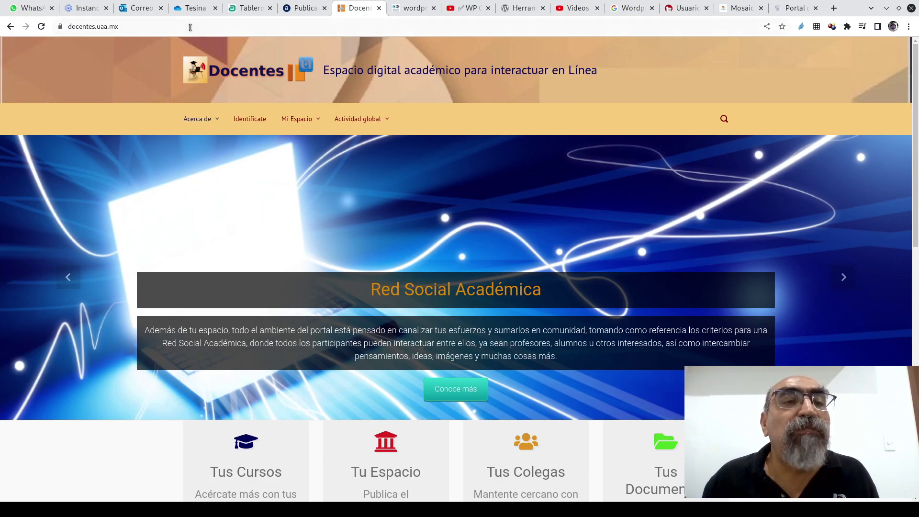
{"action": "left_click", "coordinate": [205, 29]}
{"action": "left_click", "coordinate": [205, 29]}
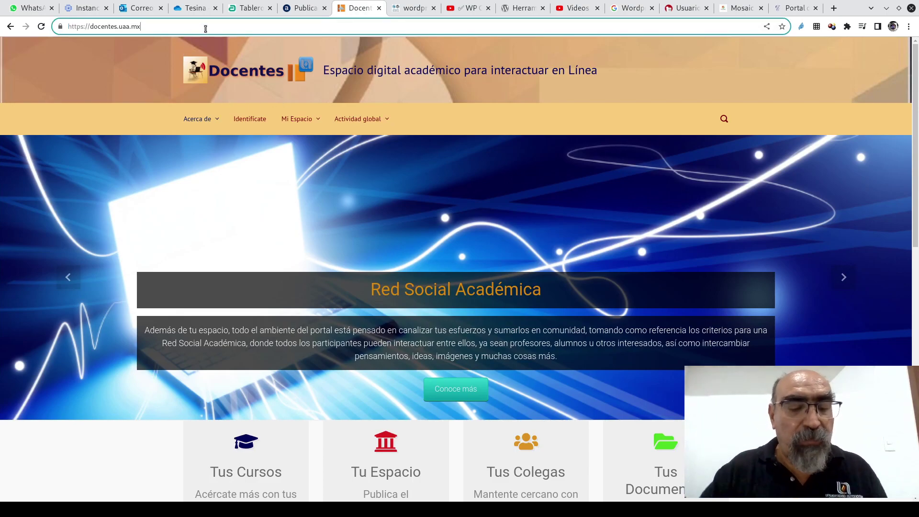
{"action": "type", "text": "/wp"}
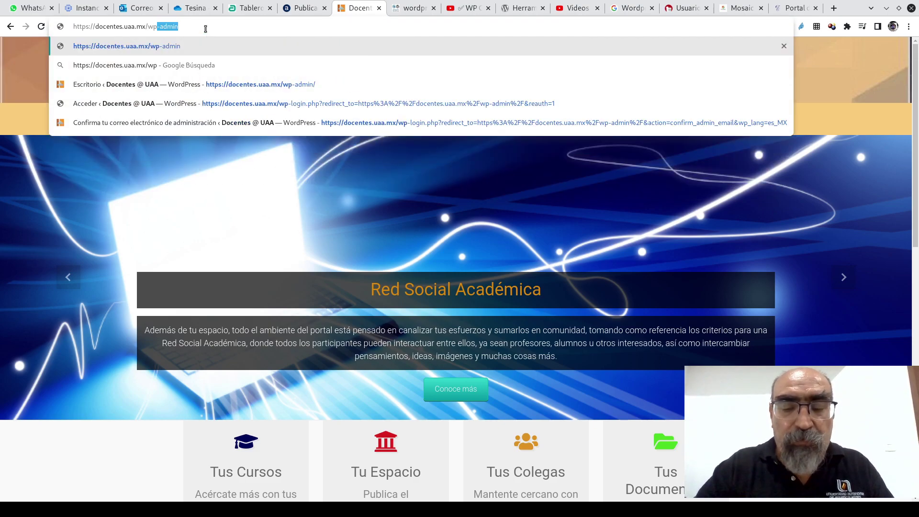
{"action": "type", "text": "-admi"}
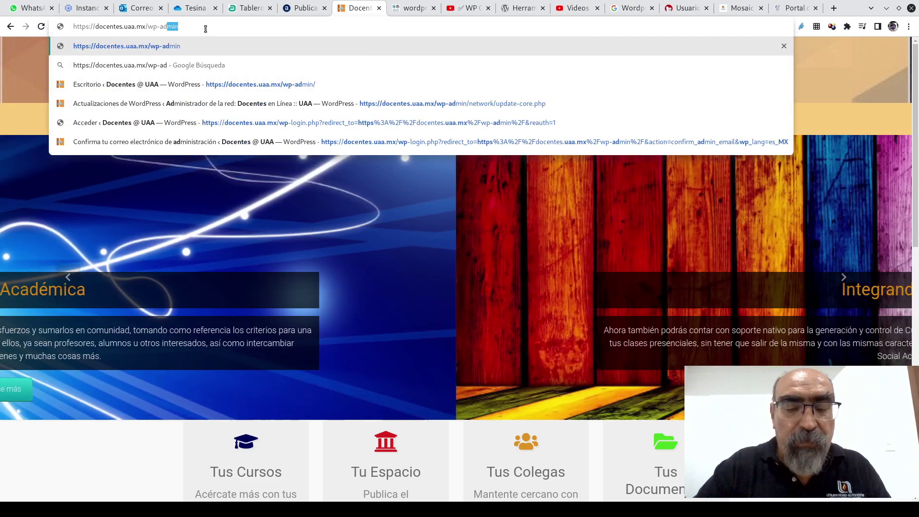
{"action": "type", "text": "n"}
{"action": "key", "text": "Return"}
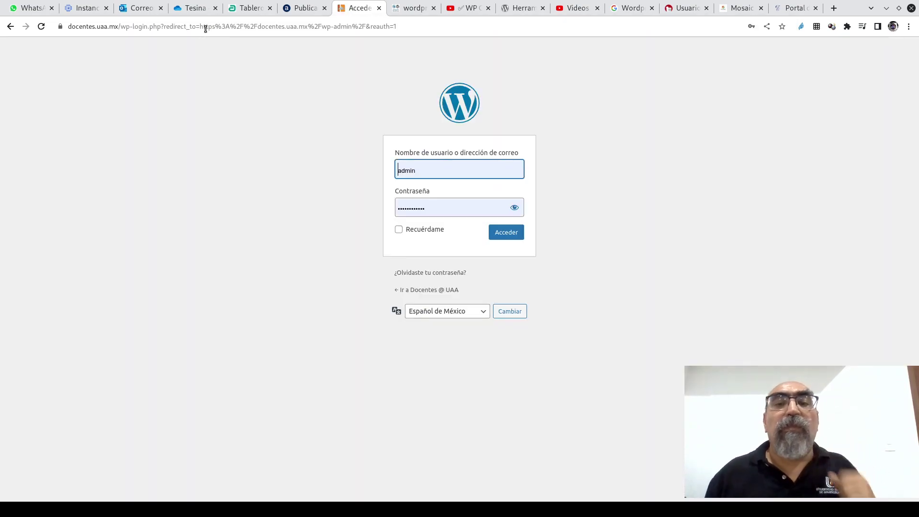
- Log in to Docentes @ UAA and browse its network Sitios list of 19 sites
{"action": "left_click", "coordinate": [509, 236]}
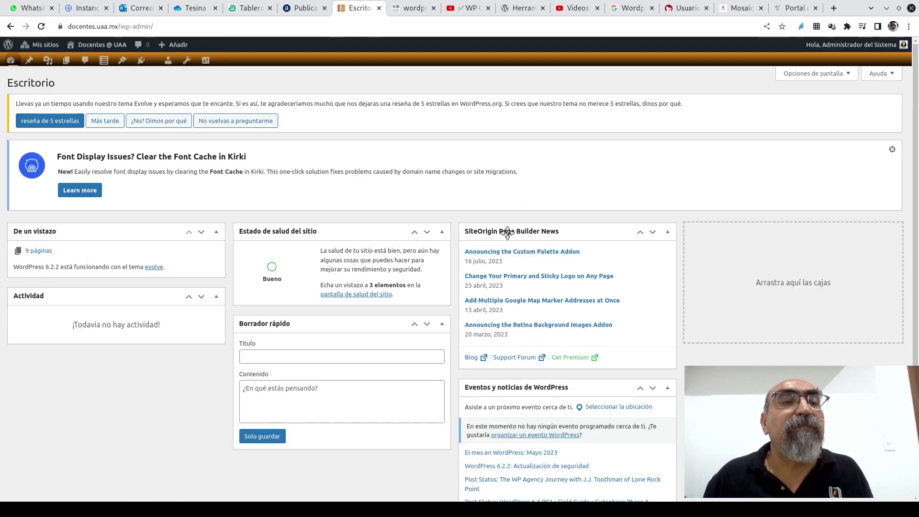
{"action": "mouse_move", "coordinate": [37, 46]}
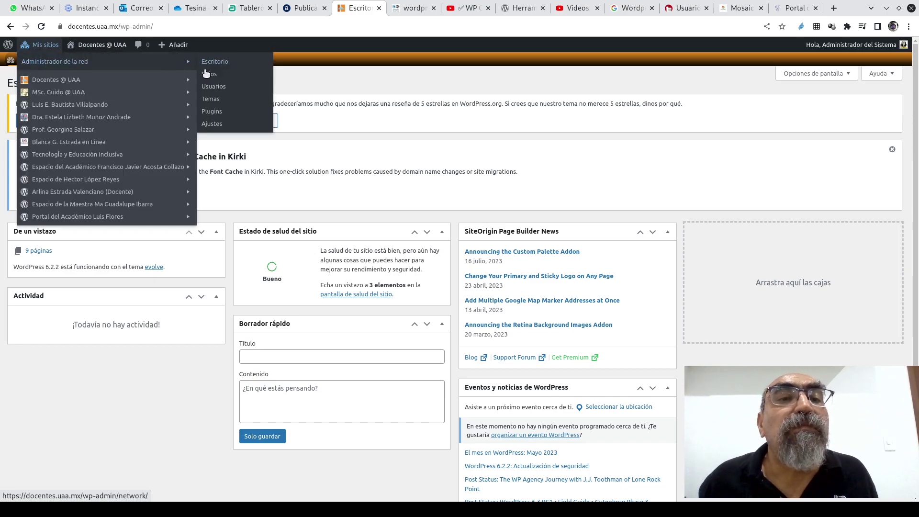
{"action": "left_click", "coordinate": [209, 75]}
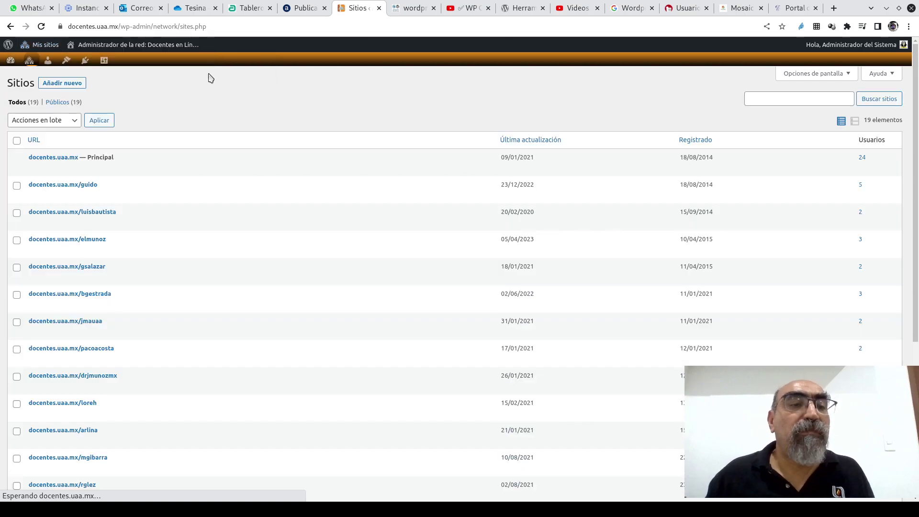
{"action": "mouse_move", "coordinate": [234, 301]}
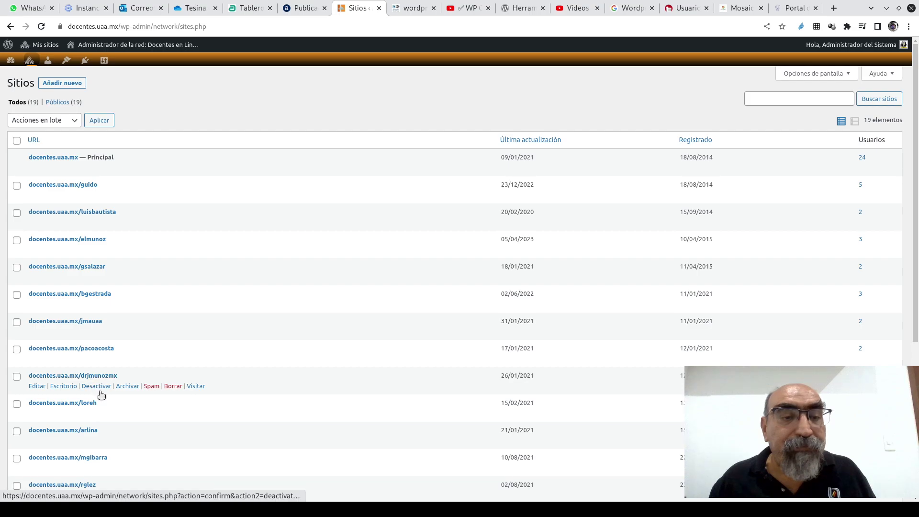
{"action": "scroll", "coordinate": [127, 341], "scroll_direction": "down", "scroll_amount": 5}
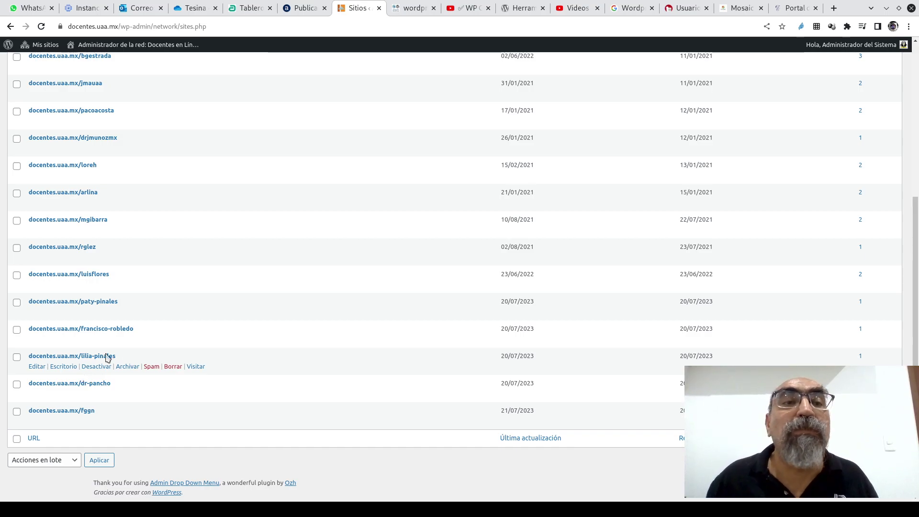
{"action": "scroll", "coordinate": [165, 372], "scroll_direction": "up", "scroll_amount": 5}
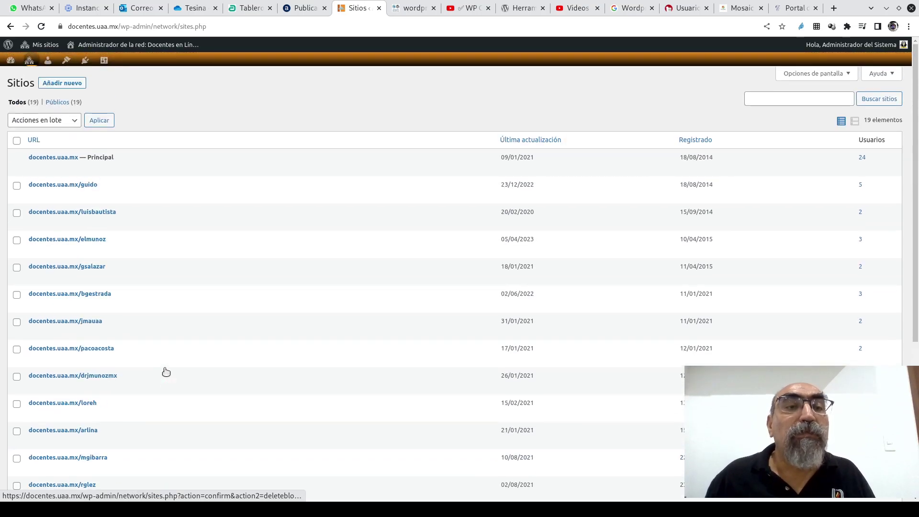
{"action": "mouse_move", "coordinate": [166, 373]}
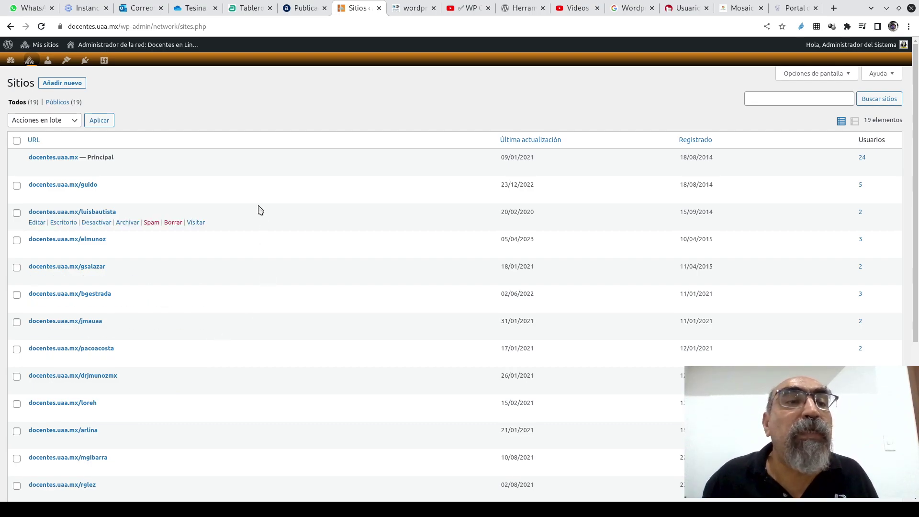
- Load the academia.uaa.mx/wp-admin login page
{"action": "mouse_move", "coordinate": [146, 50]}
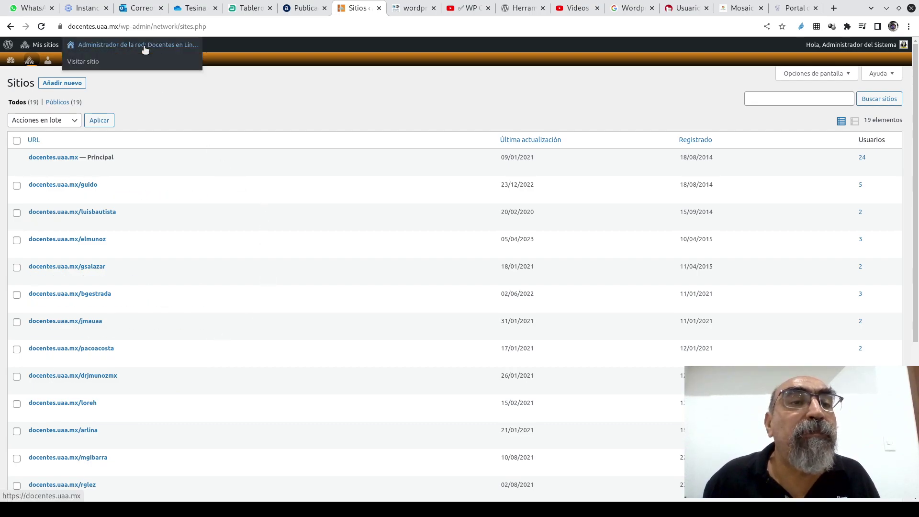
{"action": "left_click", "coordinate": [81, 61]}
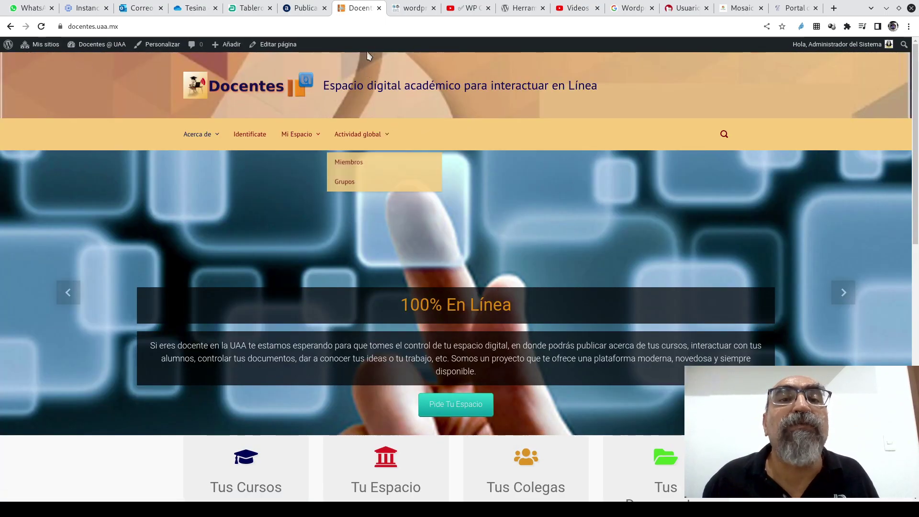
{"action": "left_click", "coordinate": [304, 9]}
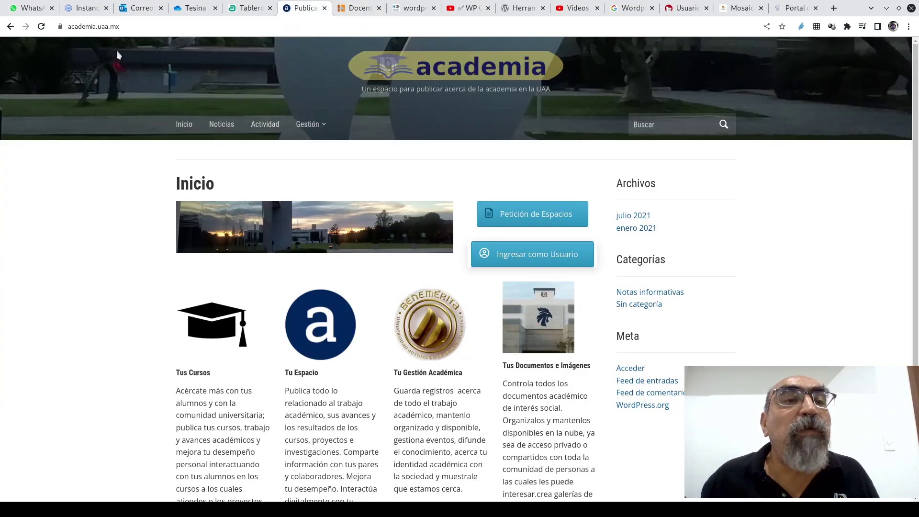
{"action": "left_click", "coordinate": [156, 27]}
{"action": "left_click", "coordinate": [156, 27]}
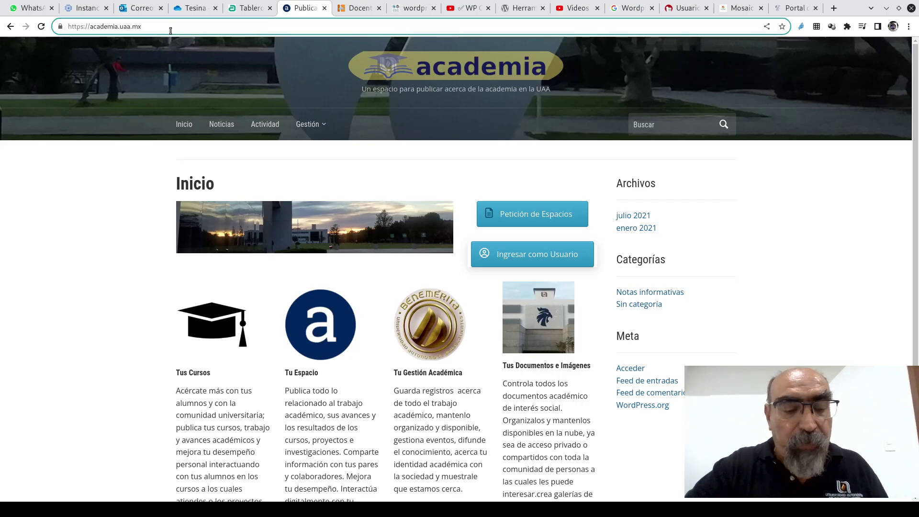
{"action": "type", "text": "/"}
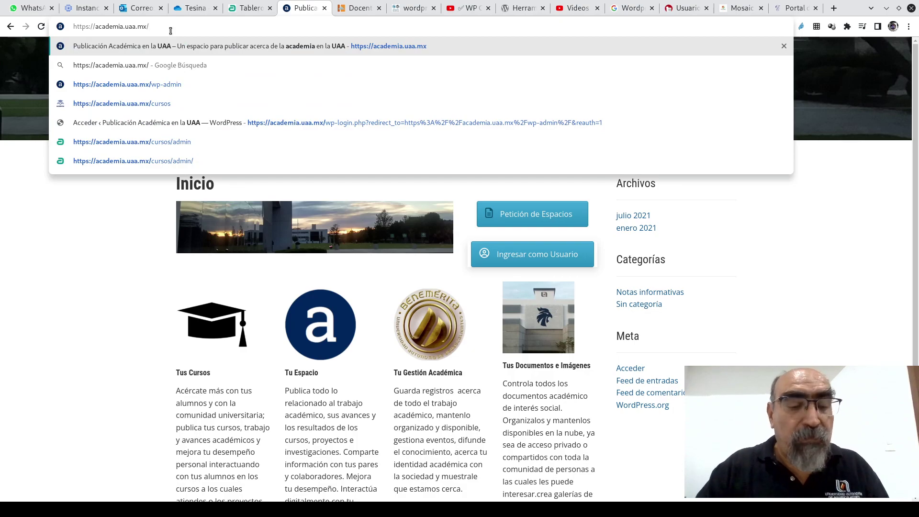
{"action": "type", "text": "wp-admin"}
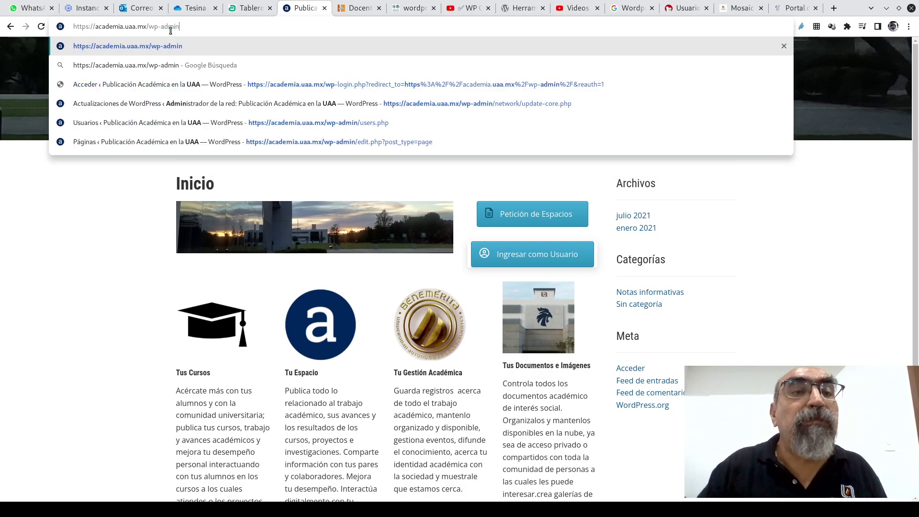
{"action": "key", "text": "Return"}
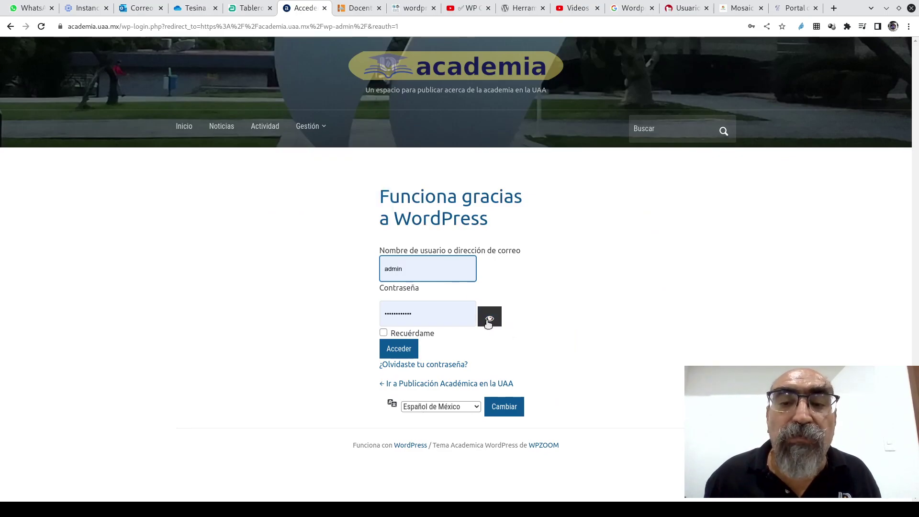
- Log in and review the academia.uaa.mx network Sitios list of 9 sites
{"action": "left_click", "coordinate": [398, 349]}
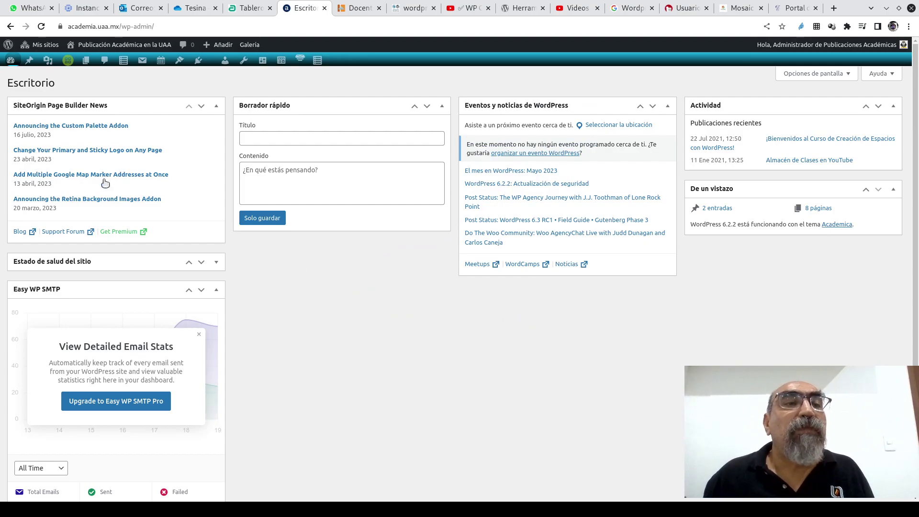
{"action": "mouse_move", "coordinate": [41, 45]}
{"action": "mouse_move", "coordinate": [116, 62]}
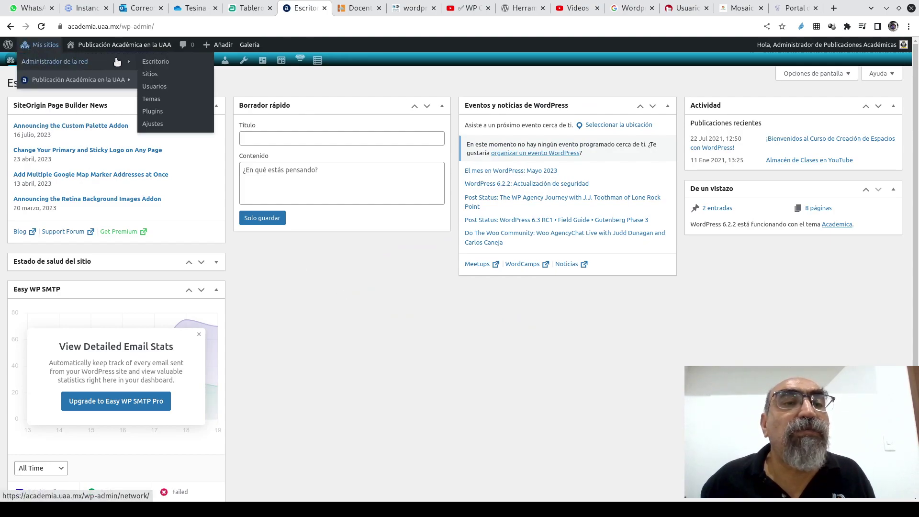
{"action": "left_click", "coordinate": [148, 76]}
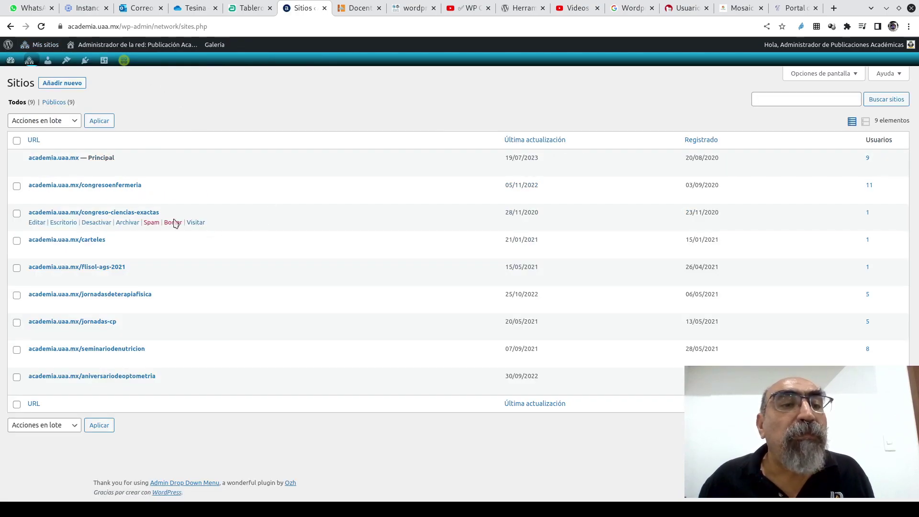
{"action": "mouse_move", "coordinate": [57, 160]}
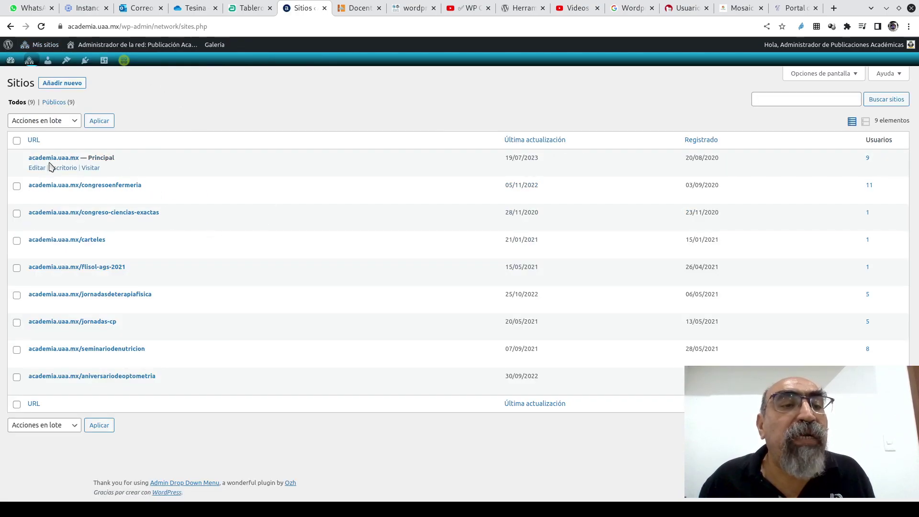
{"action": "mouse_move", "coordinate": [103, 187]}
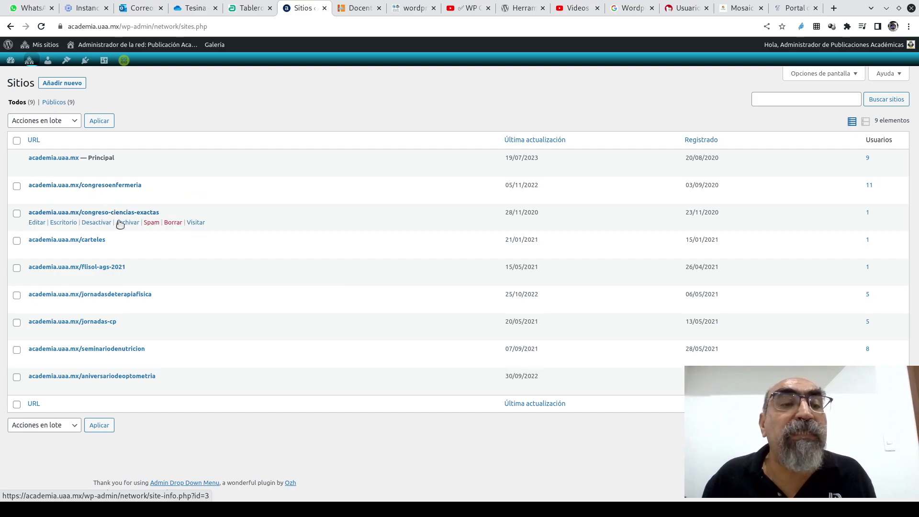
{"action": "mouse_move", "coordinate": [90, 241]}
{"action": "mouse_move", "coordinate": [128, 277]}
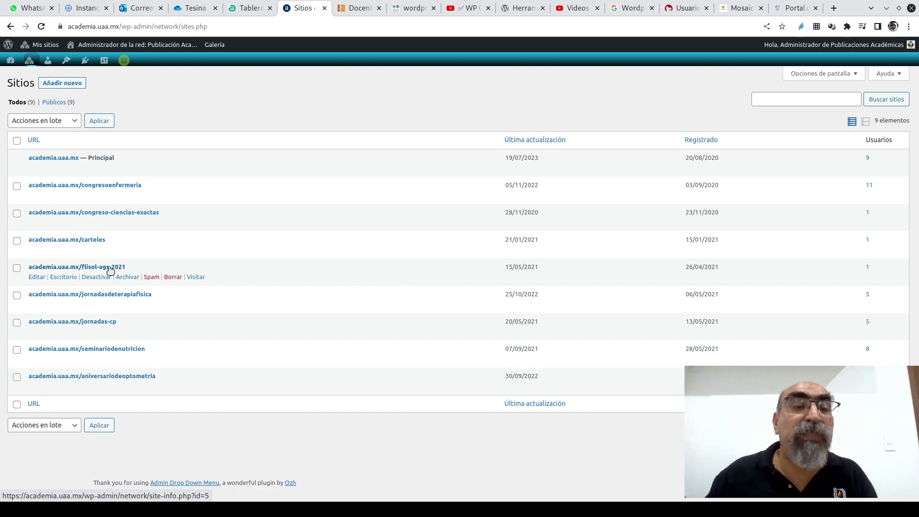
{"action": "mouse_move", "coordinate": [117, 302]}
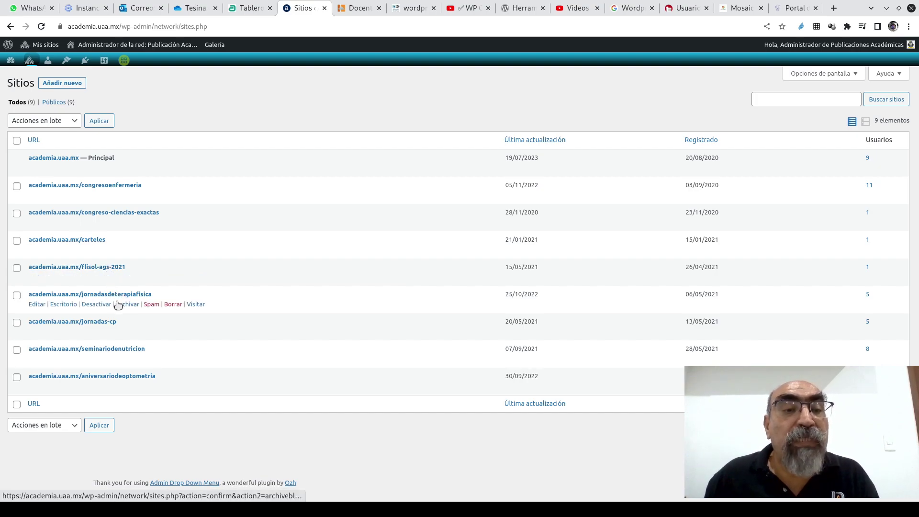
{"action": "mouse_move", "coordinate": [105, 326]}
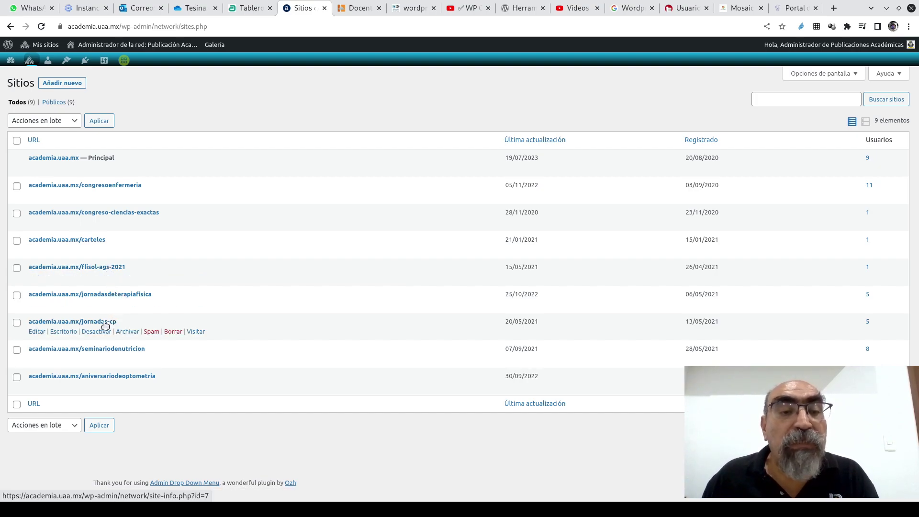
{"action": "mouse_move", "coordinate": [136, 354]}
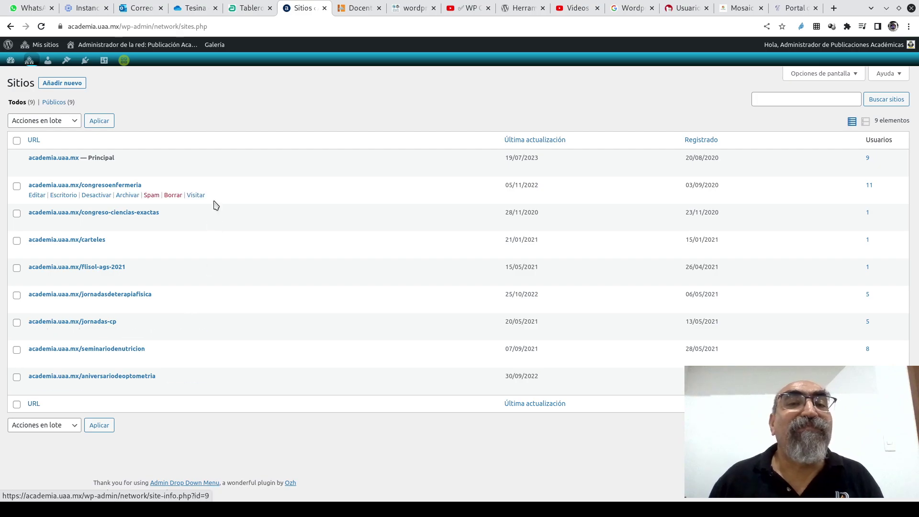
- Visit the academia.uaa.mx public Inicio page from the Administrador de la red menu
{"action": "mouse_move", "coordinate": [102, 44]}
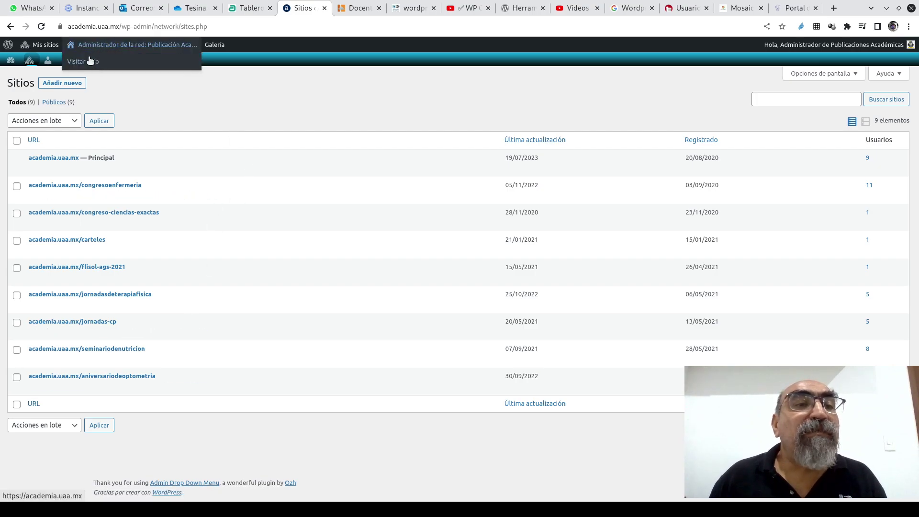
{"action": "left_click", "coordinate": [89, 57]}
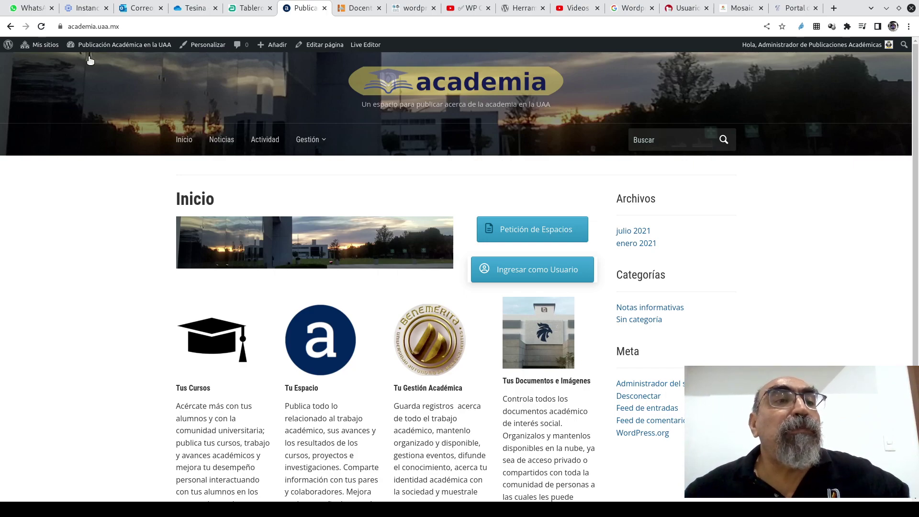
- Go to the academia.uaa.mx dashboard and its Todos los usuarios list
{"action": "mouse_move", "coordinate": [84, 48]}
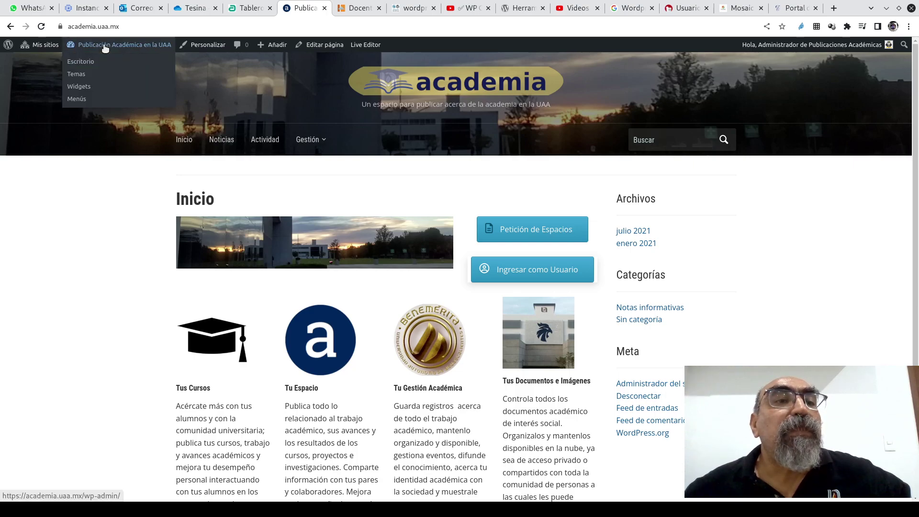
{"action": "left_click", "coordinate": [83, 62]}
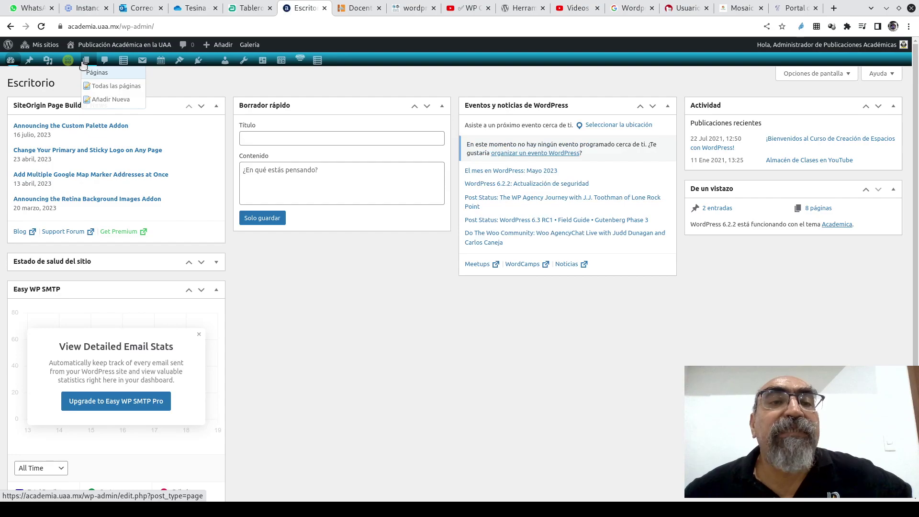
{"action": "mouse_move", "coordinate": [203, 68]}
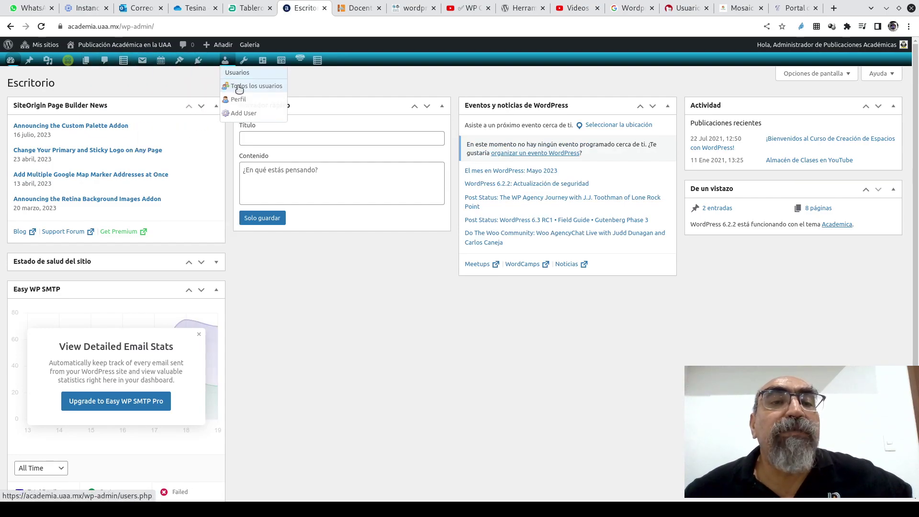
{"action": "left_click", "coordinate": [243, 88]}
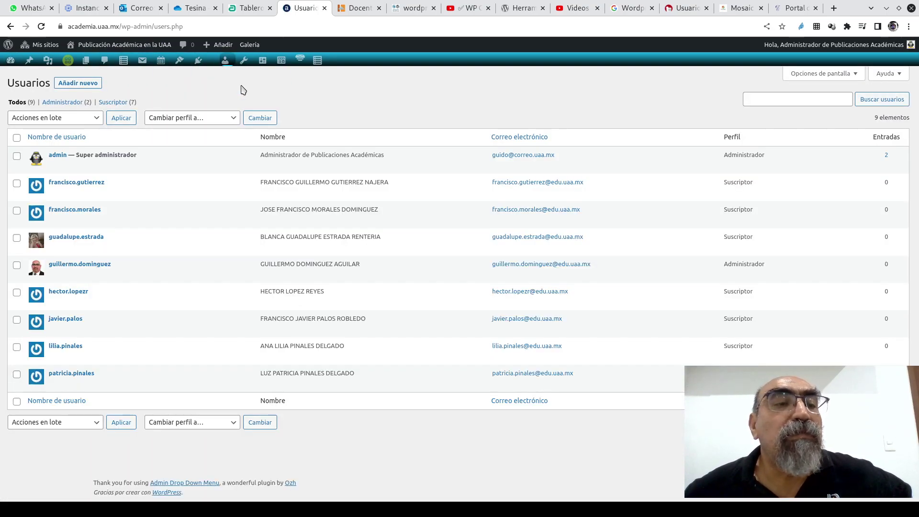
- Edit the admin user and scroll through its personal options, name and contact details
{"action": "mouse_move", "coordinate": [58, 196]}
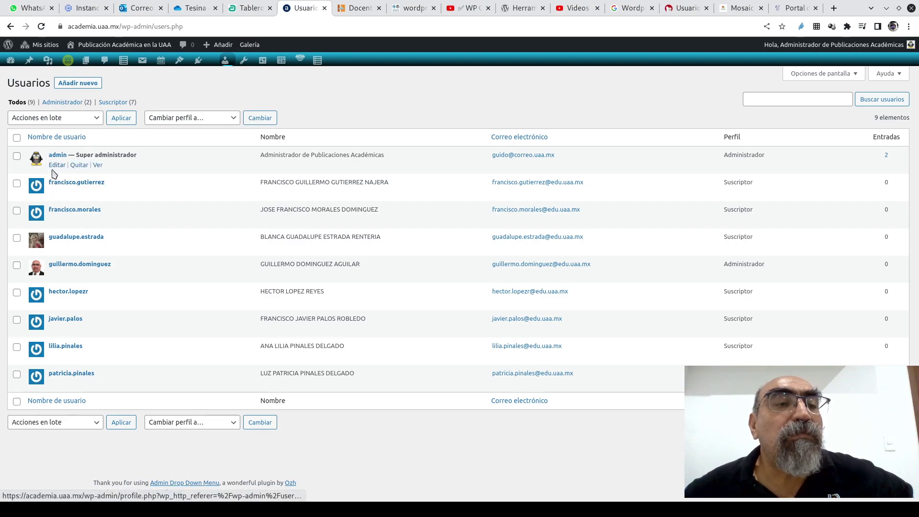
{"action": "left_click", "coordinate": [57, 166]}
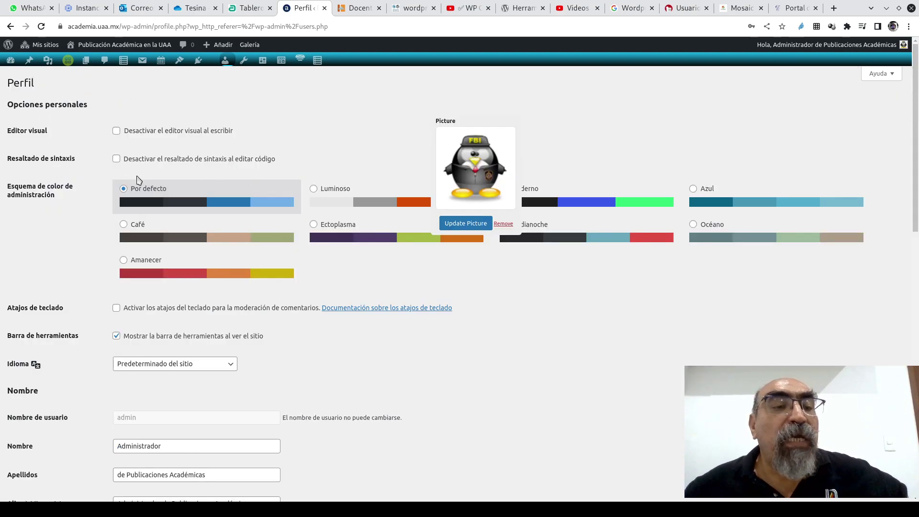
{"action": "scroll", "coordinate": [551, 380], "scroll_direction": "down", "scroll_amount": 4}
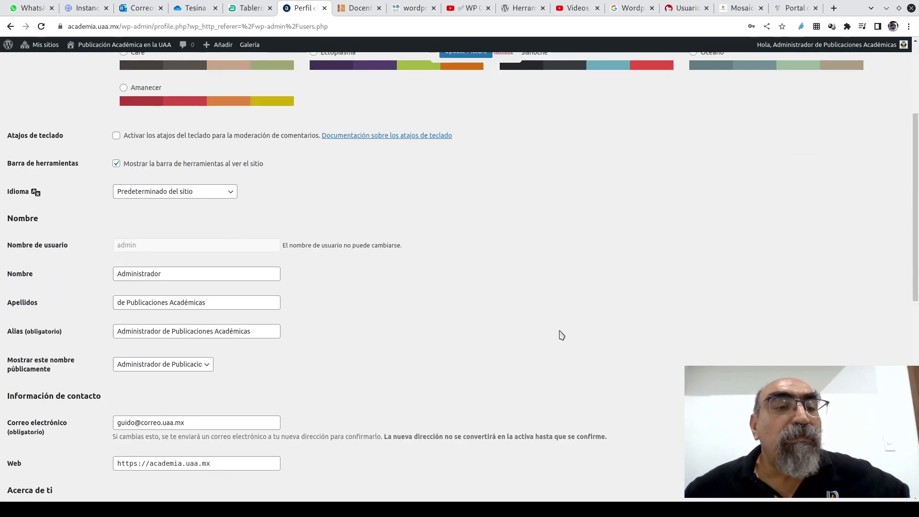
{"action": "scroll", "coordinate": [561, 336], "scroll_direction": "down", "scroll_amount": 1}
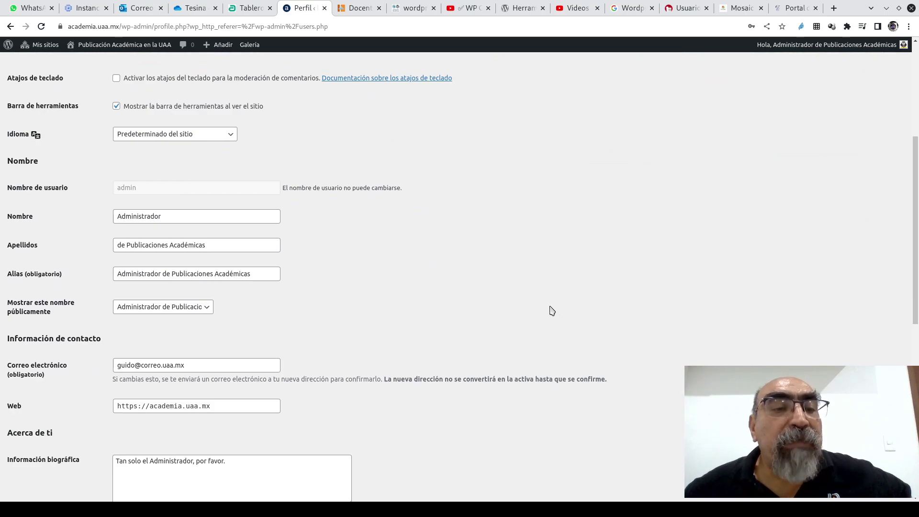
{"action": "scroll", "coordinate": [544, 308], "scroll_direction": "down", "scroll_amount": 2}
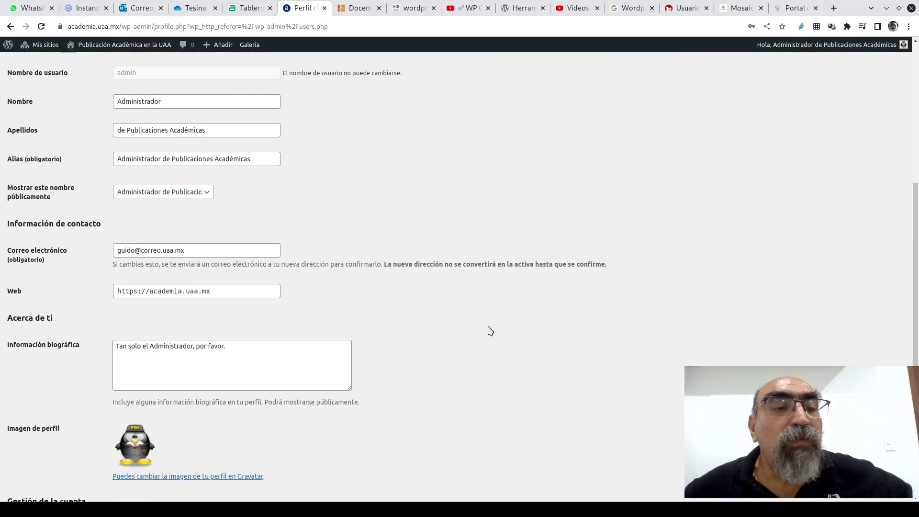
{"action": "scroll", "coordinate": [490, 330], "scroll_direction": "down", "scroll_amount": 4}
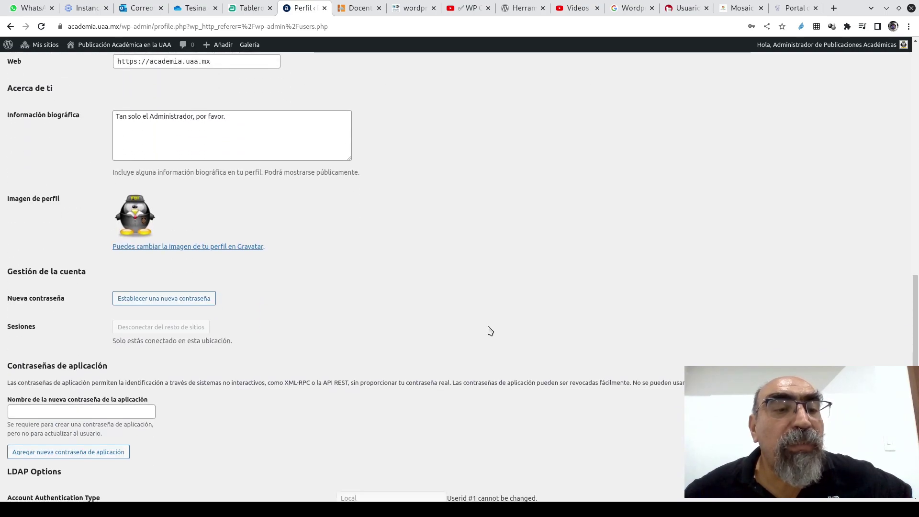
{"action": "scroll", "coordinate": [481, 343], "scroll_direction": "down", "scroll_amount": 2}
{"action": "scroll", "coordinate": [481, 343], "scroll_direction": "up", "scroll_amount": 9}
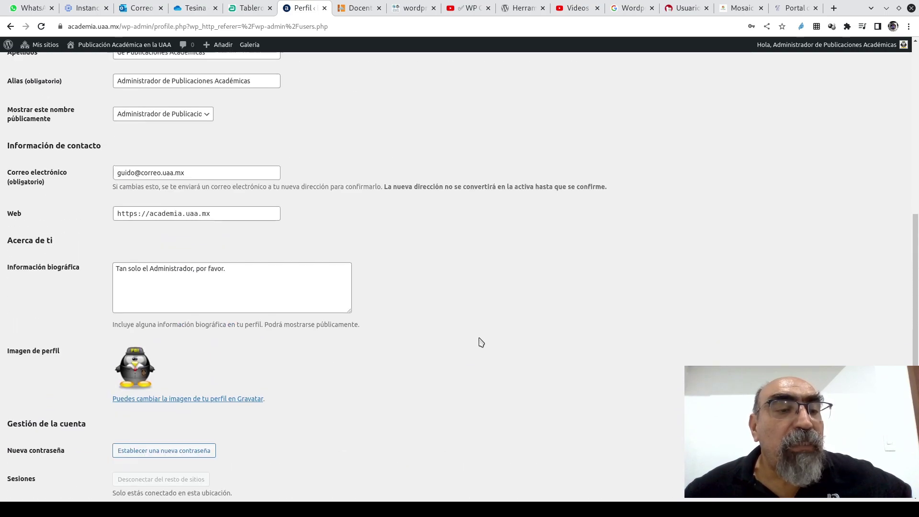
{"action": "scroll", "coordinate": [481, 342], "scroll_direction": "up", "scroll_amount": 3}
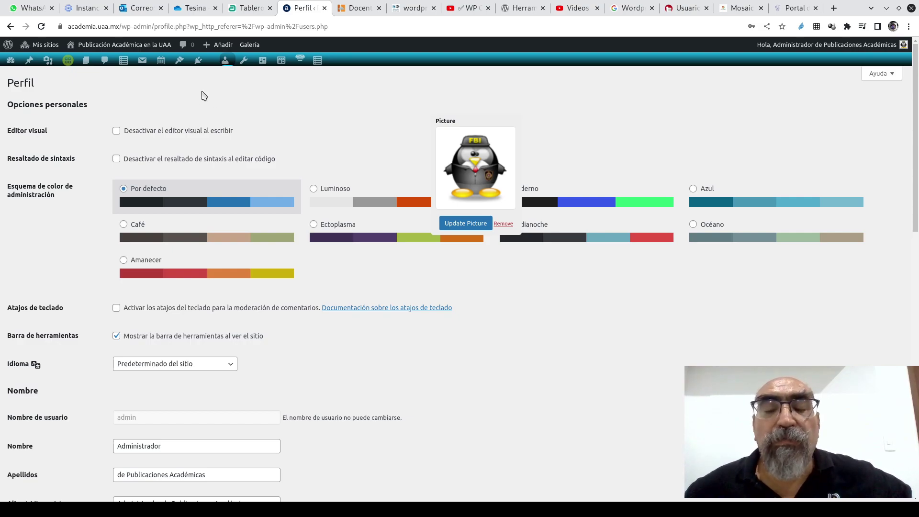
- Open the teacher's site at docentes.uaa.mx/guido with its Presentación page
{"action": "left_click", "coordinate": [131, 26]}
{"action": "left_click", "coordinate": [128, 26]}
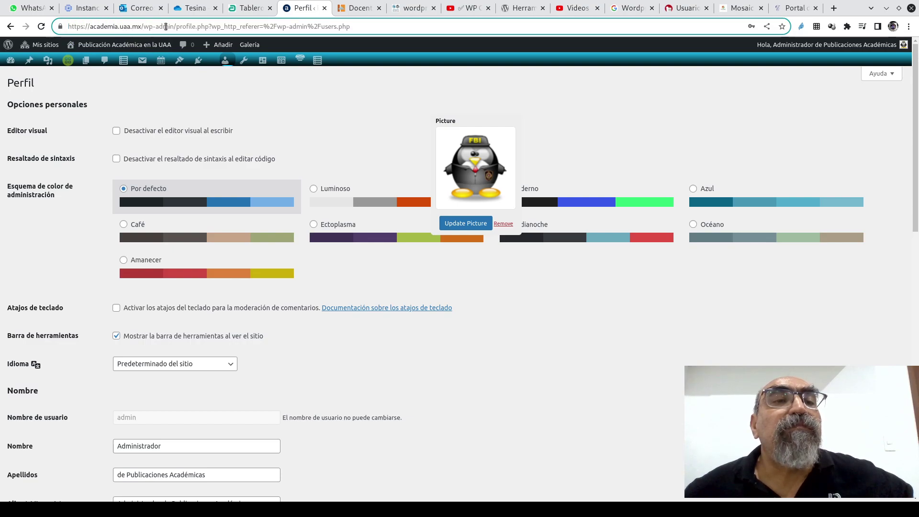
{"action": "left_click_drag", "start_coordinate": [143, 26], "coordinate": [367, 25]}
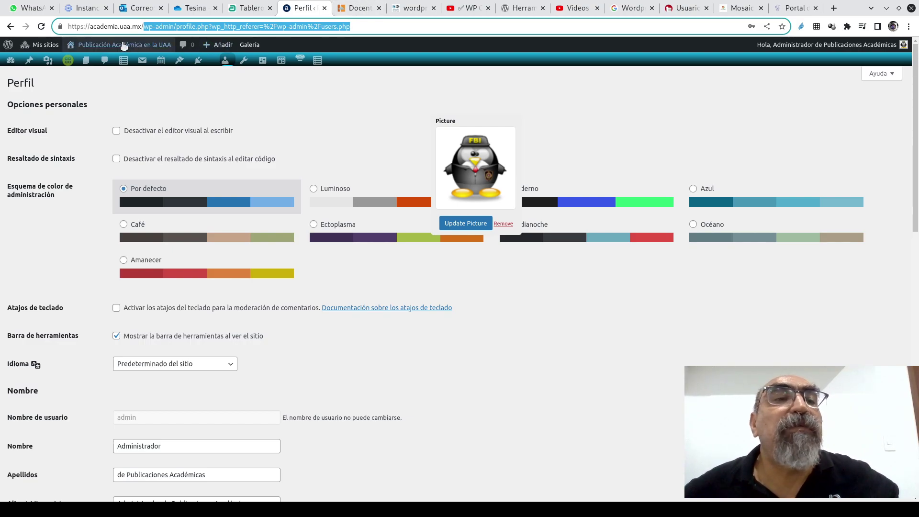
{"action": "left_click", "coordinate": [85, 61]}
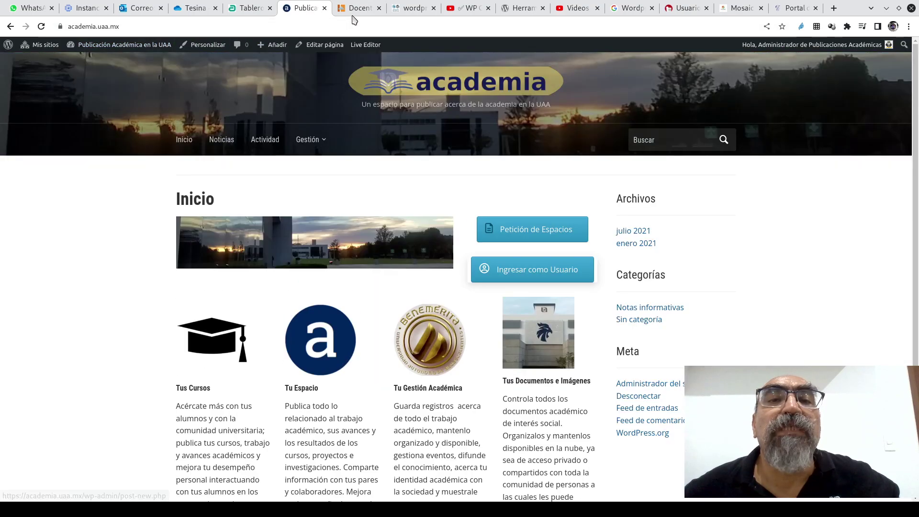
{"action": "left_click", "coordinate": [359, 8]}
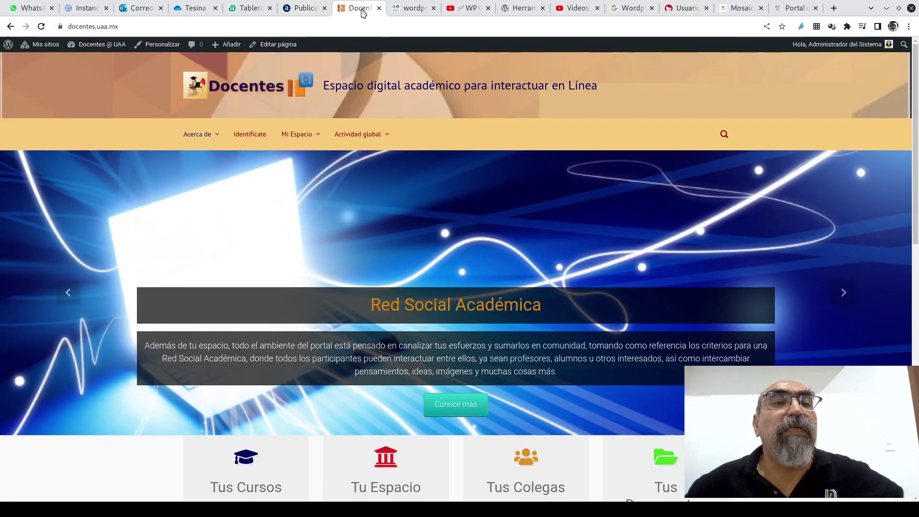
{"action": "left_click", "coordinate": [154, 26]}
{"action": "left_click", "coordinate": [153, 27]}
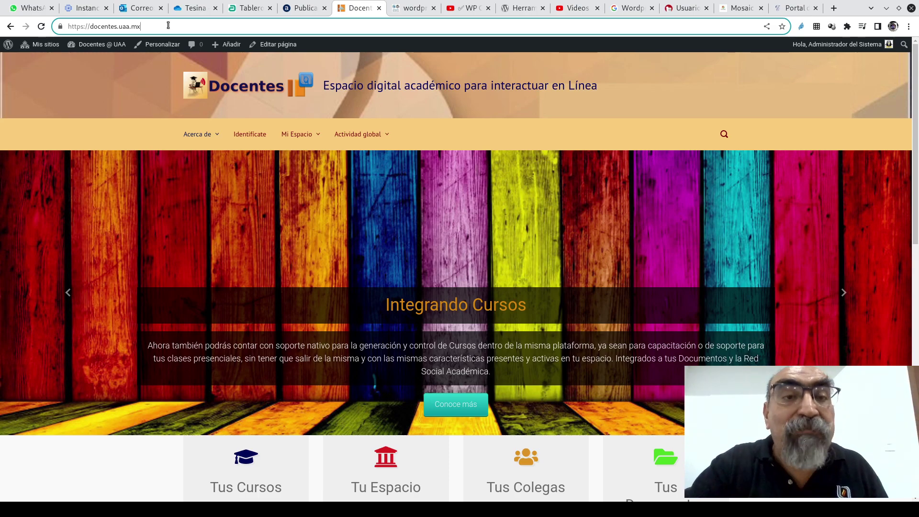
{"action": "type", "text": "/guido"}
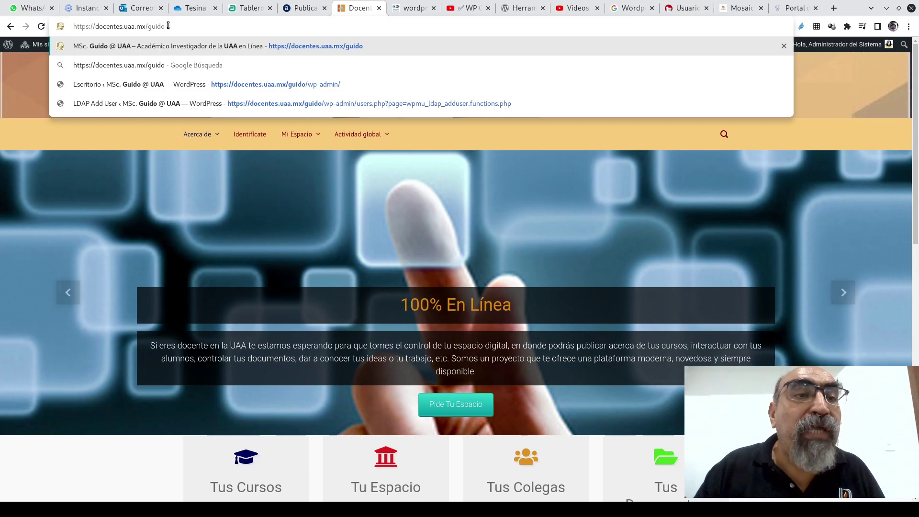
{"action": "key", "text": "Return"}
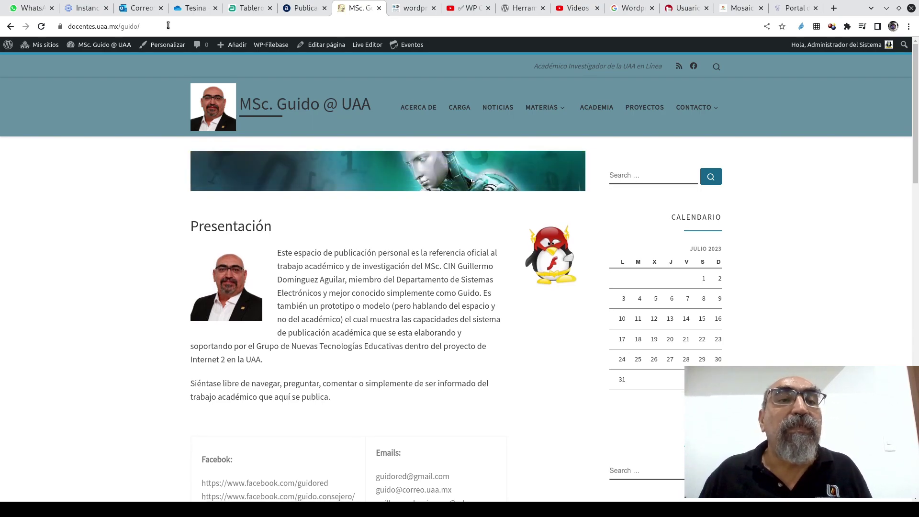
- Open the teacher site's dashboard and its Usuarios list of 5 users
{"action": "mouse_move", "coordinate": [94, 48]}
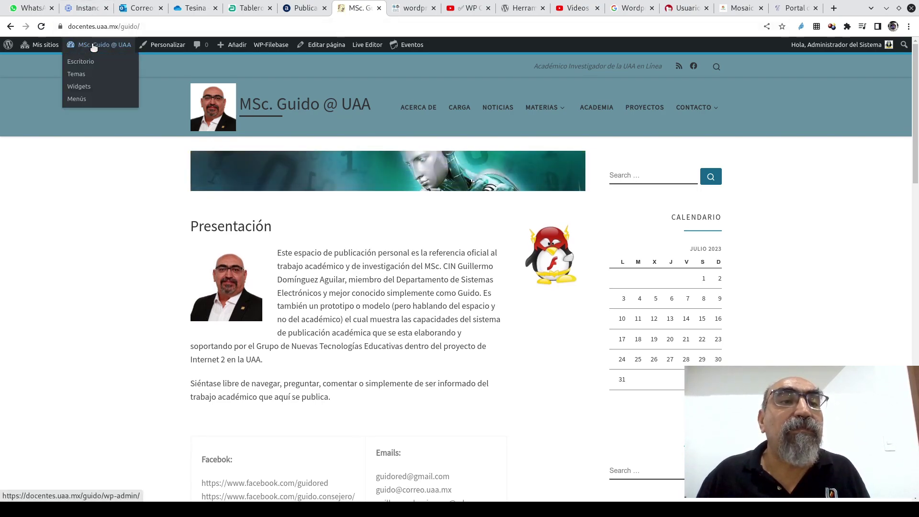
{"action": "left_click", "coordinate": [84, 63]}
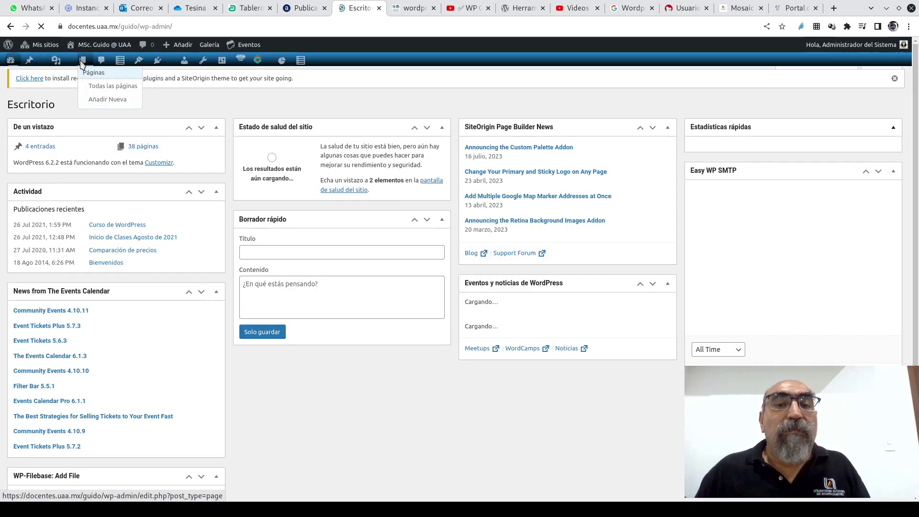
{"action": "mouse_move", "coordinate": [198, 62]}
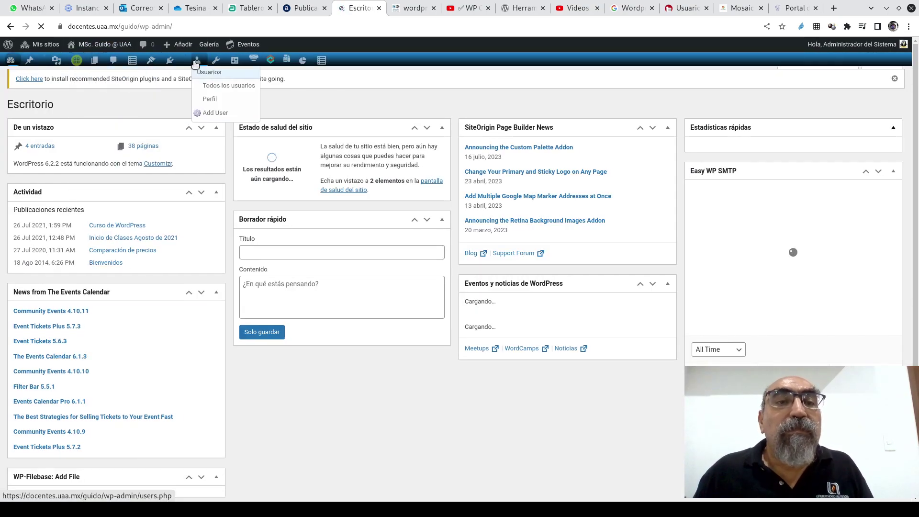
{"action": "left_click", "coordinate": [221, 86]}
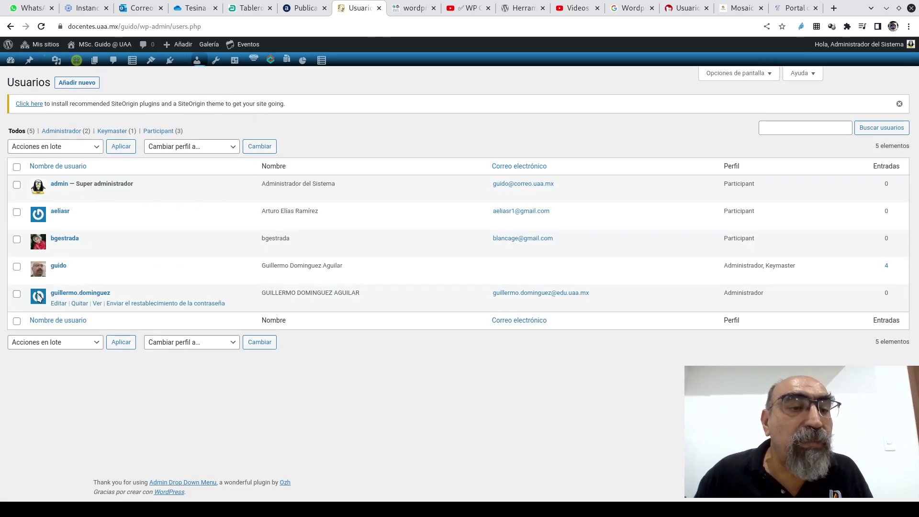
- Open the administrator's profile and confirm its Perfil role is Administrador
{"action": "left_click", "coordinate": [59, 276]}
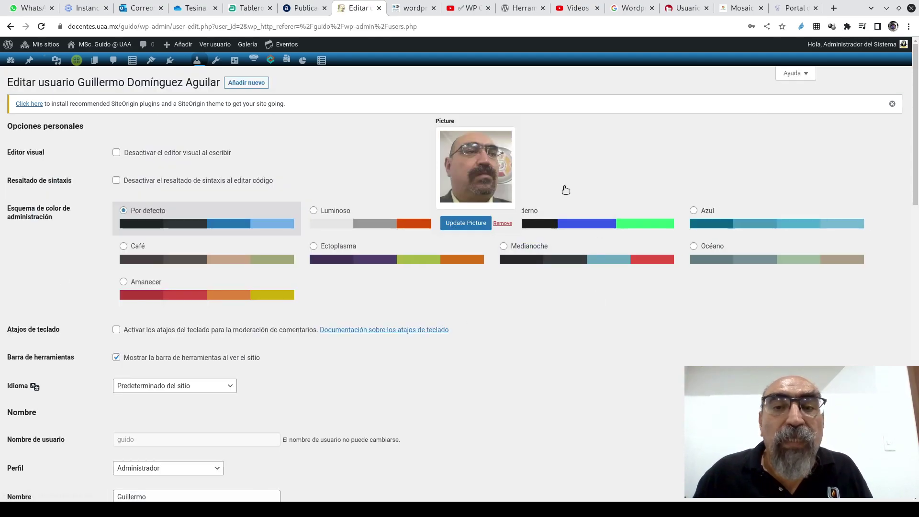
{"action": "scroll", "coordinate": [411, 324], "scroll_direction": "down", "scroll_amount": 3}
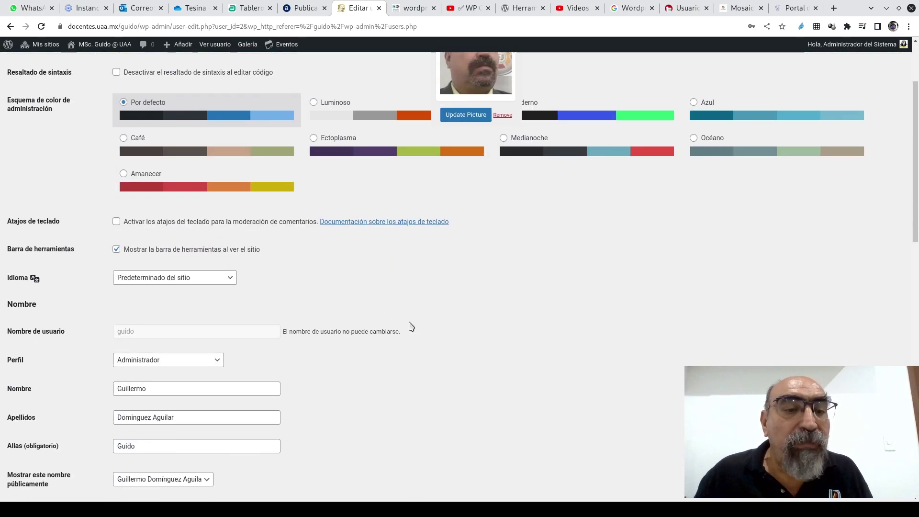
{"action": "scroll", "coordinate": [477, 297], "scroll_direction": "down", "scroll_amount": 1}
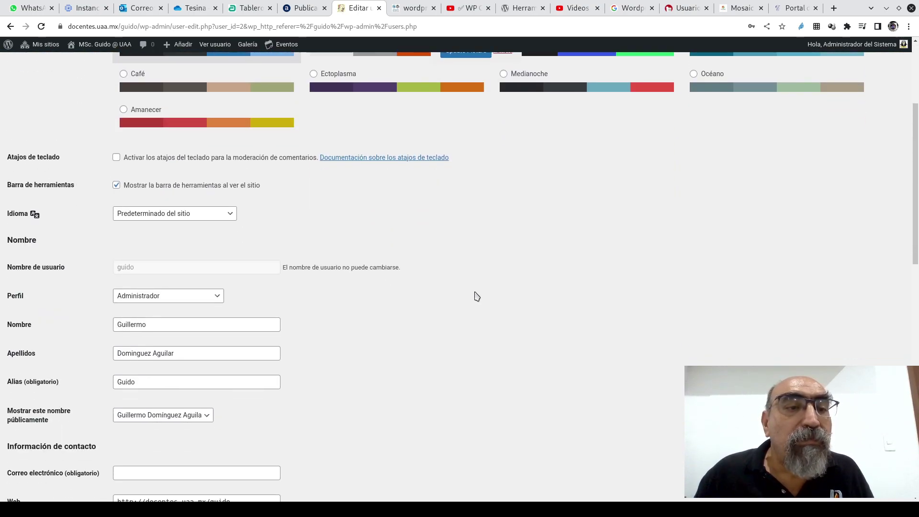
{"action": "scroll", "coordinate": [477, 297], "scroll_direction": "down", "scroll_amount": 2}
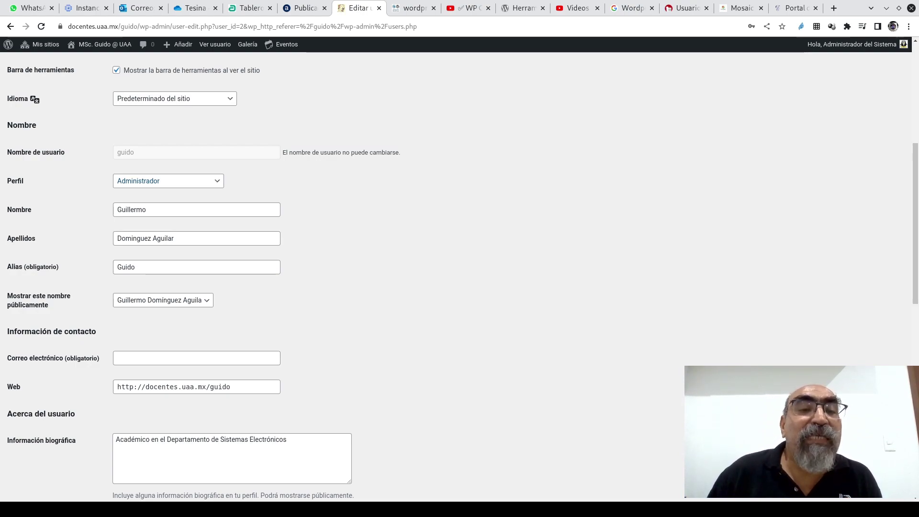
{"action": "key", "text": "Tab"}
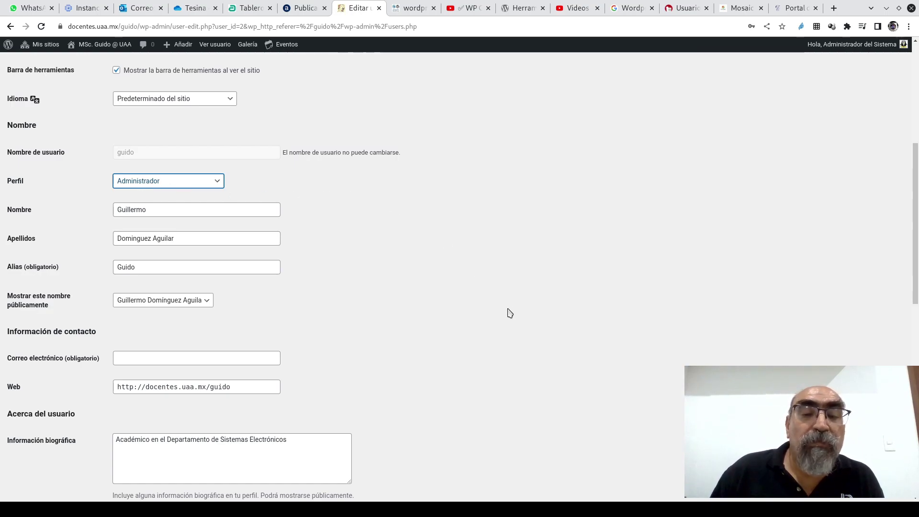
{"action": "scroll", "coordinate": [510, 313], "scroll_direction": "down", "scroll_amount": 10}
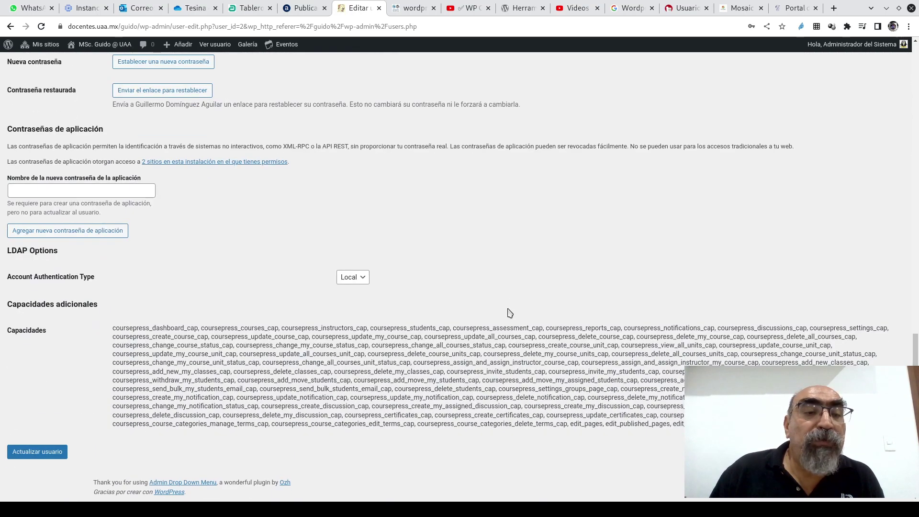
{"action": "scroll", "coordinate": [510, 313], "scroll_direction": "up", "scroll_amount": 15}
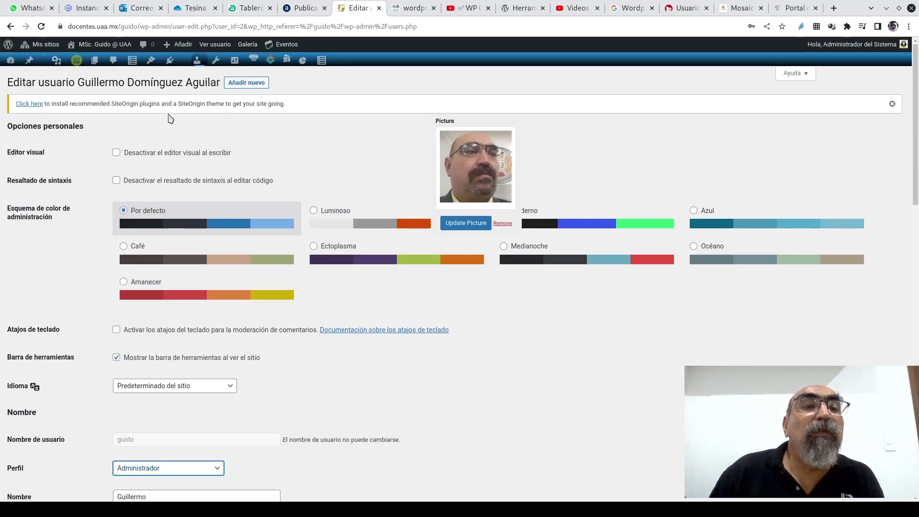
- Visit the guido site's public front page and advance its banner slideshow three times
{"action": "mouse_move", "coordinate": [94, 44]}
{"action": "left_click", "coordinate": [89, 62]}
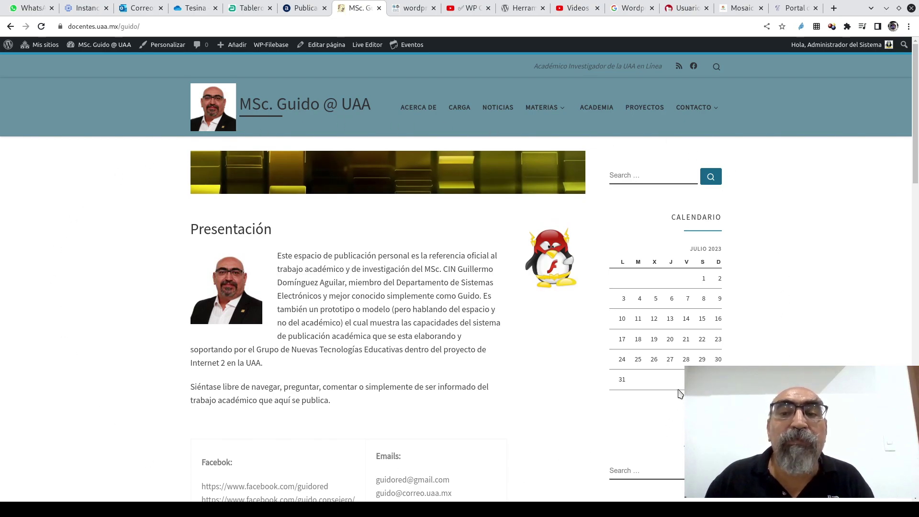
{"action": "left_click", "coordinate": [571, 177]}
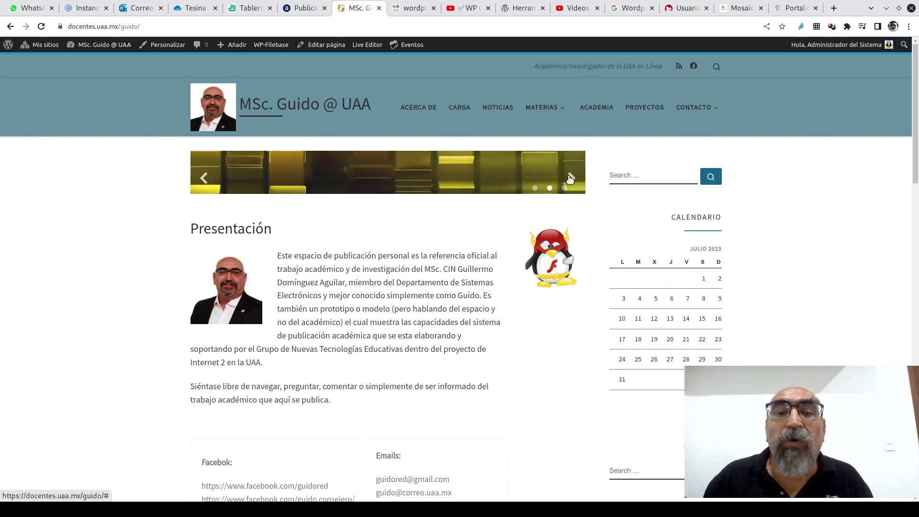
{"action": "left_click", "coordinate": [571, 178]}
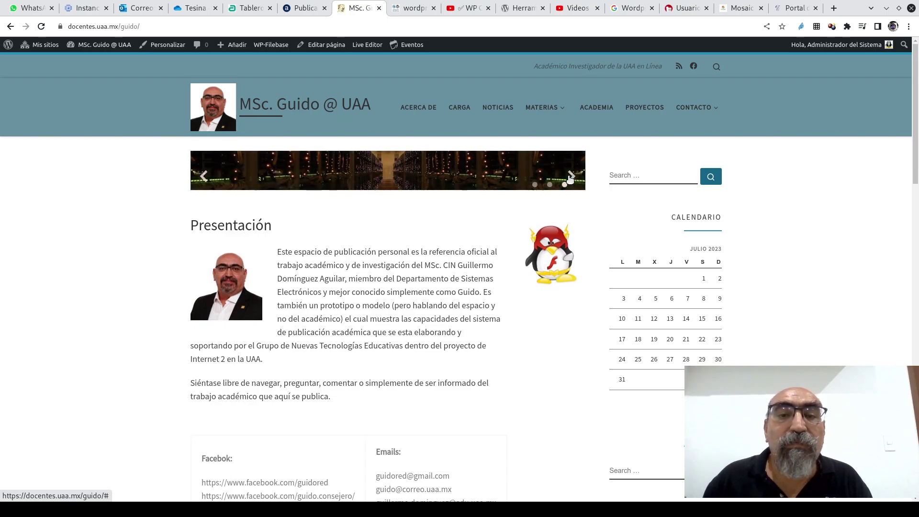
{"action": "left_click", "coordinate": [571, 178]}
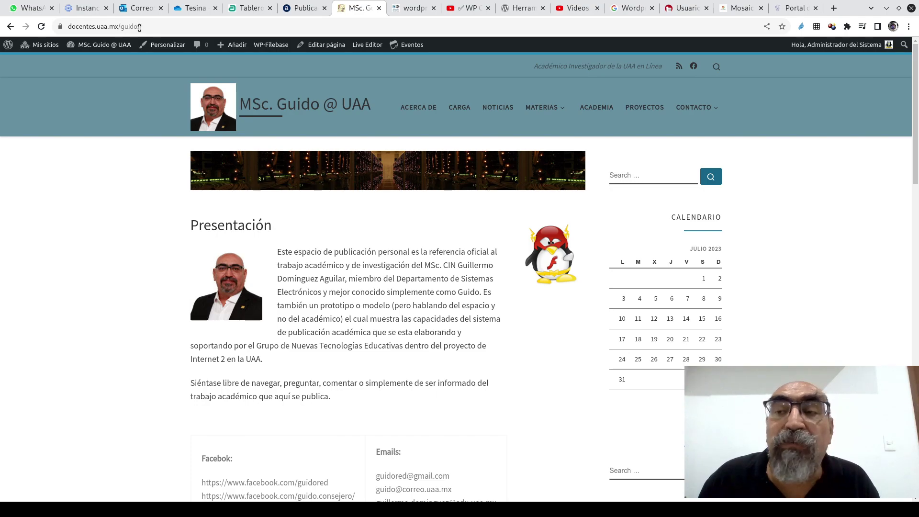
{"action": "left_click", "coordinate": [169, 27]}
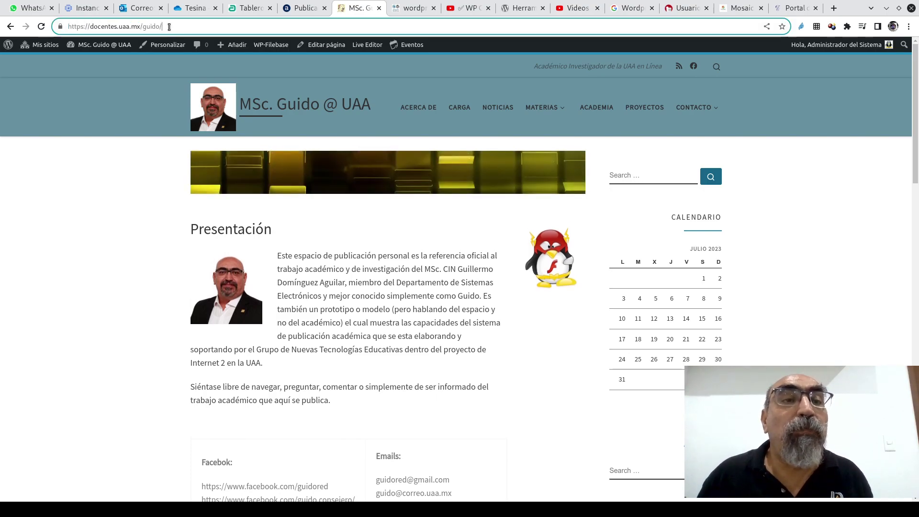
{"action": "type", "text": "wp-"}
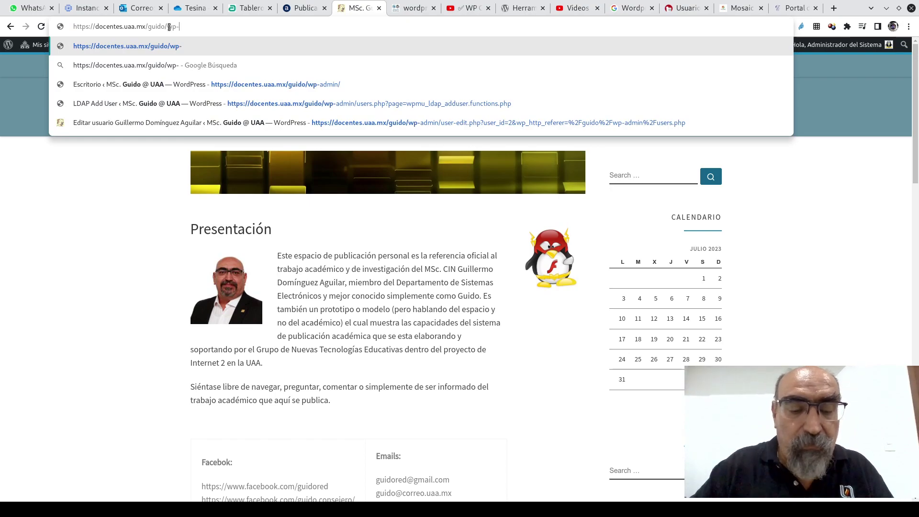
{"action": "type", "text": "admin"}
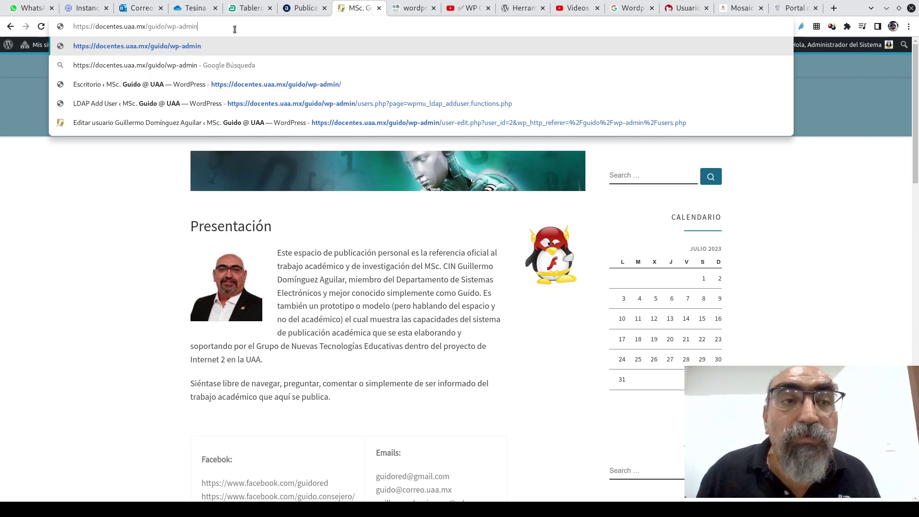
{"action": "left_click", "coordinate": [119, 220]}
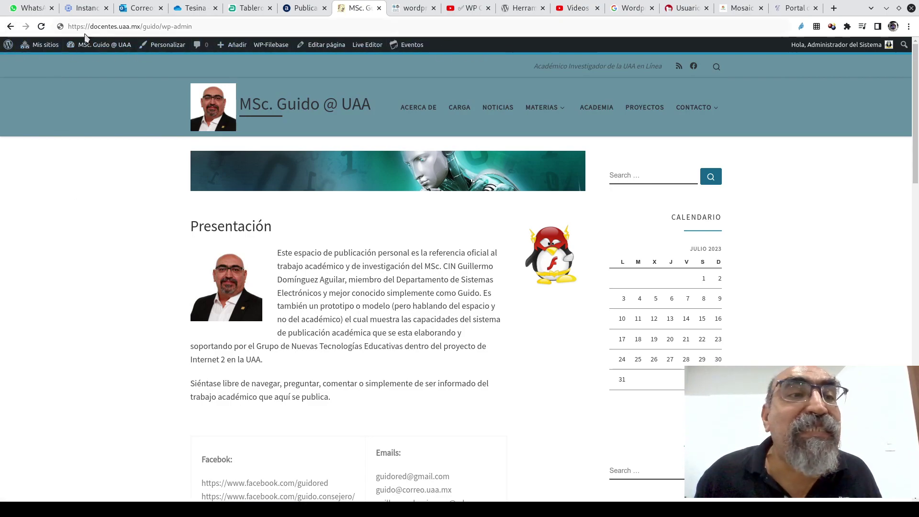
{"action": "mouse_move", "coordinate": [104, 45]}
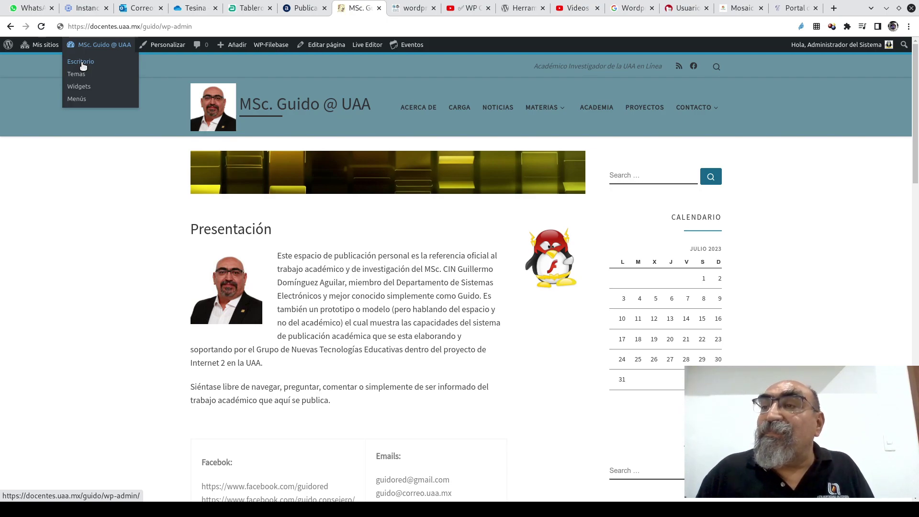
- Go to the docentes.uaa.mx/guido site's Escritorio dashboard from the My Sites menu
{"action": "left_click", "coordinate": [82, 62]}
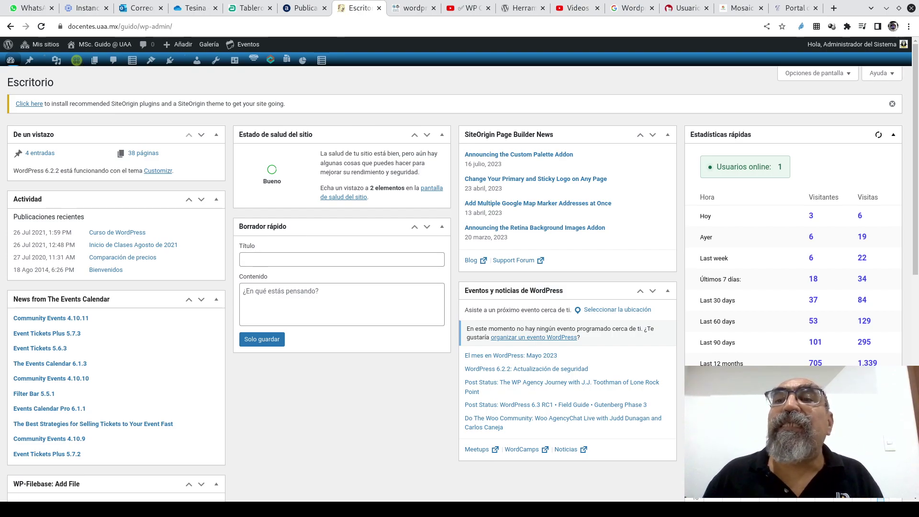
- Browse the search results, YouTube Studio, wordpress.org, portal and Mosaic tabs, ending on the WP Custom Admin video
{"action": "left_click", "coordinate": [628, 8]}
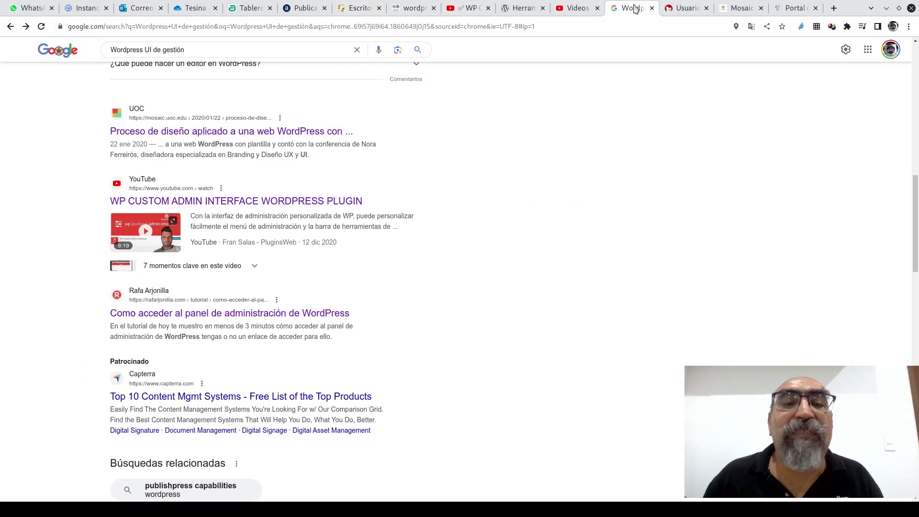
{"action": "left_click", "coordinate": [586, 9]}
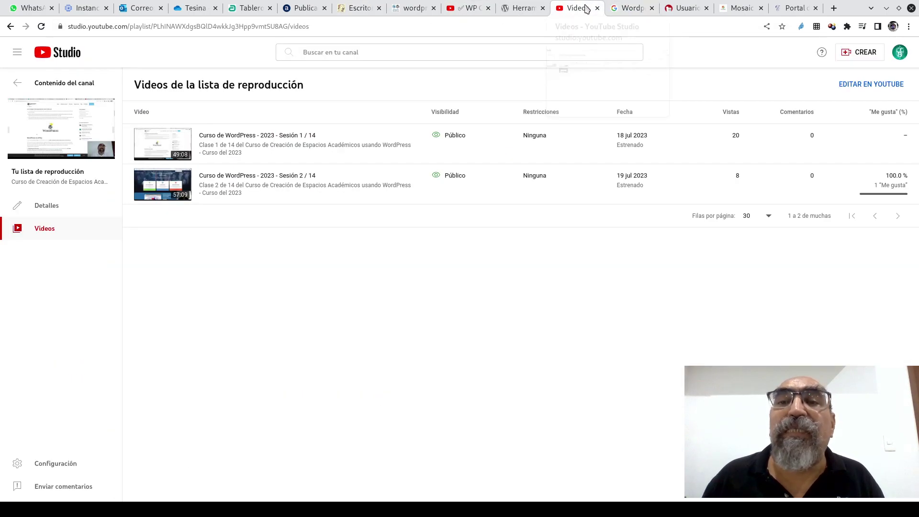
{"action": "left_click", "coordinate": [523, 8]}
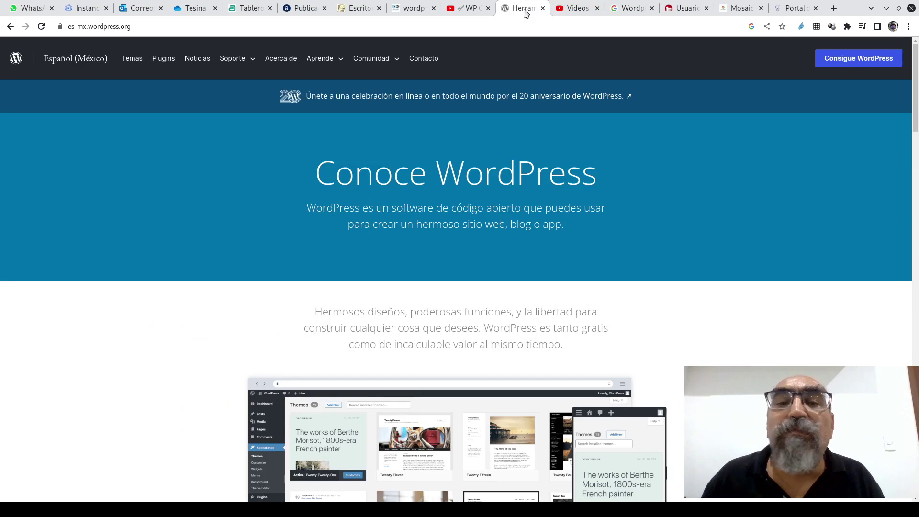
{"action": "left_click", "coordinate": [792, 8]}
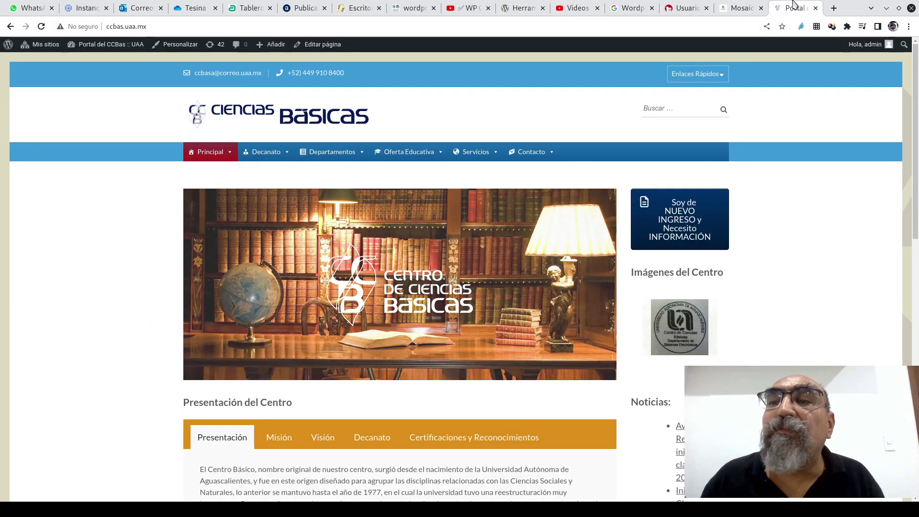
{"action": "left_click", "coordinate": [744, 10]}
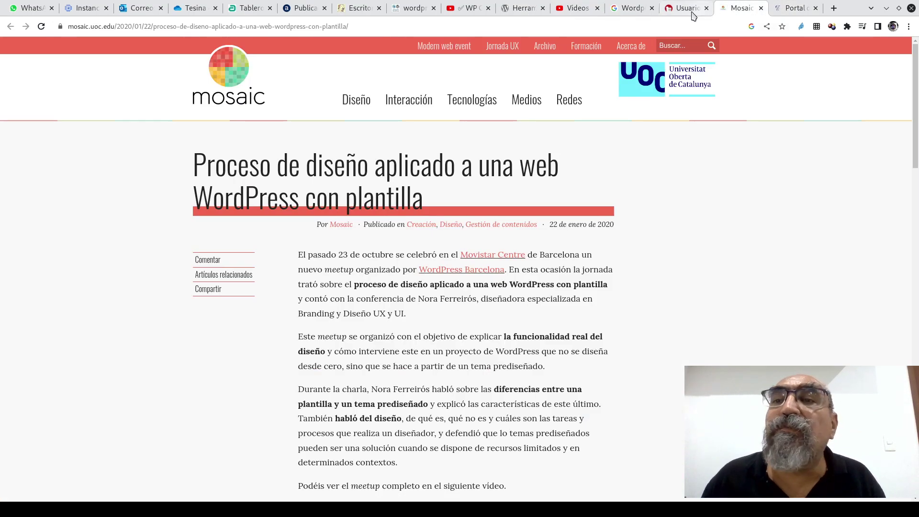
{"action": "left_click", "coordinate": [690, 10]}
{"action": "left_click", "coordinate": [638, 11]}
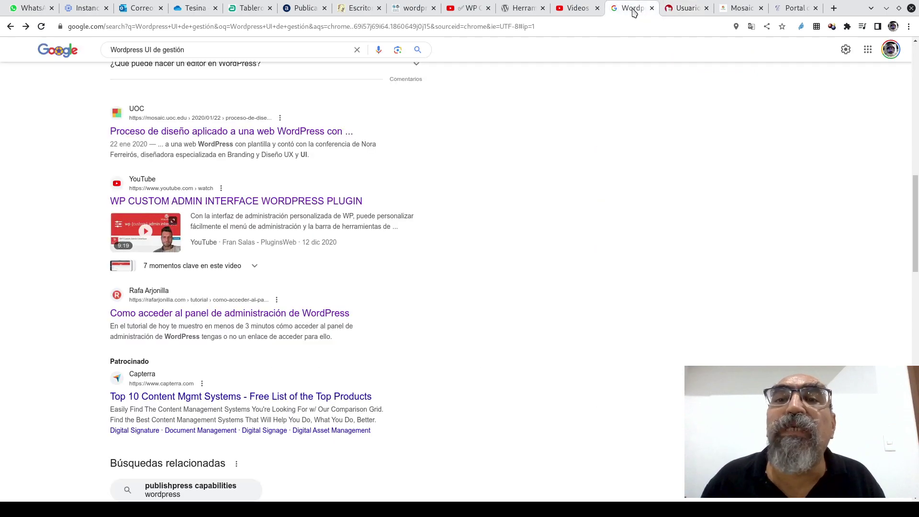
{"action": "left_click", "coordinate": [463, 9]}
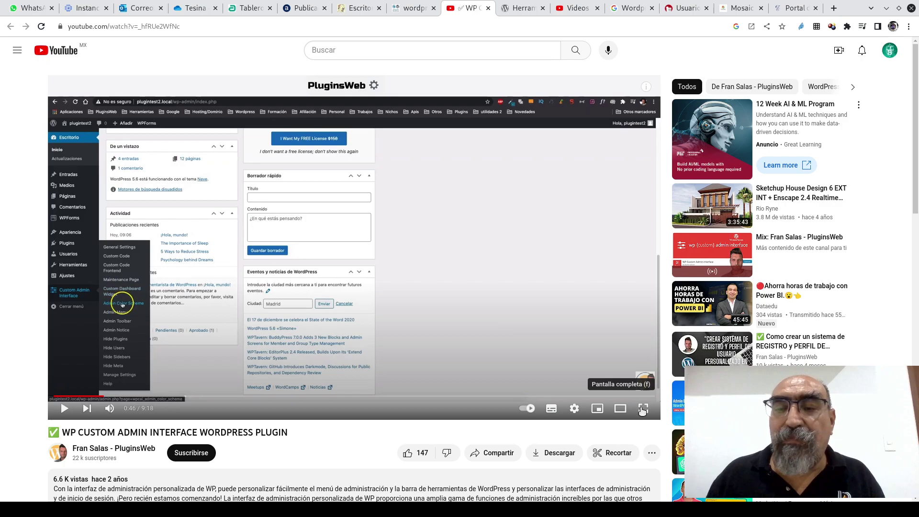
- Watch the plugin video fullscreen, exit it, and switch to the Moodle Tablero tab
{"action": "left_click", "coordinate": [643, 409]}
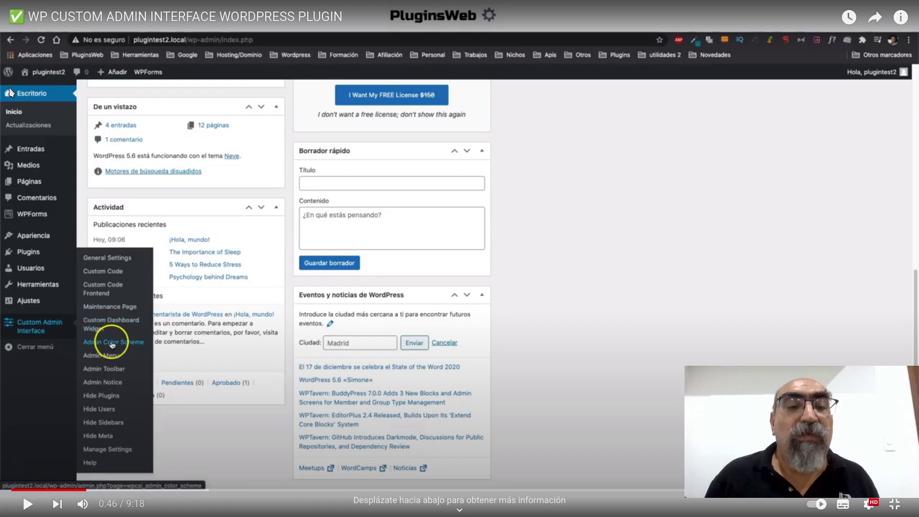
{"action": "key", "text": "Escape"}
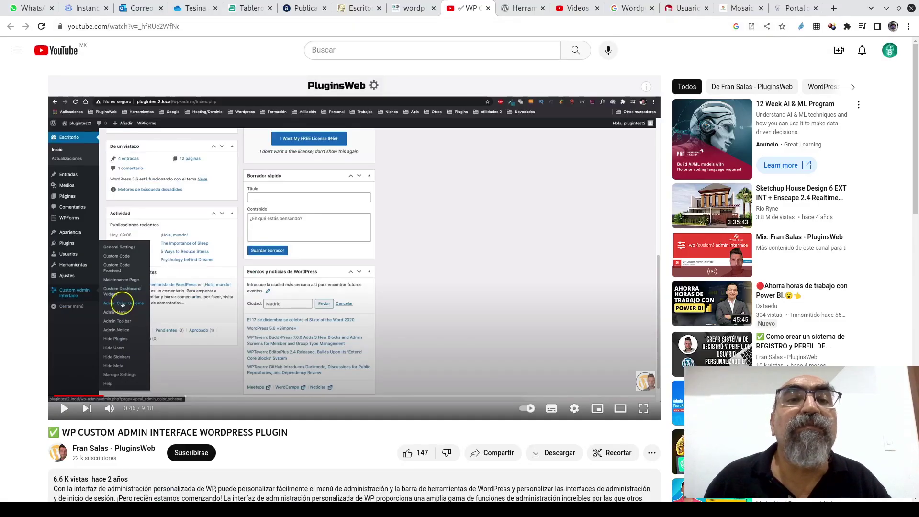
{"action": "left_click", "coordinate": [250, 8]}
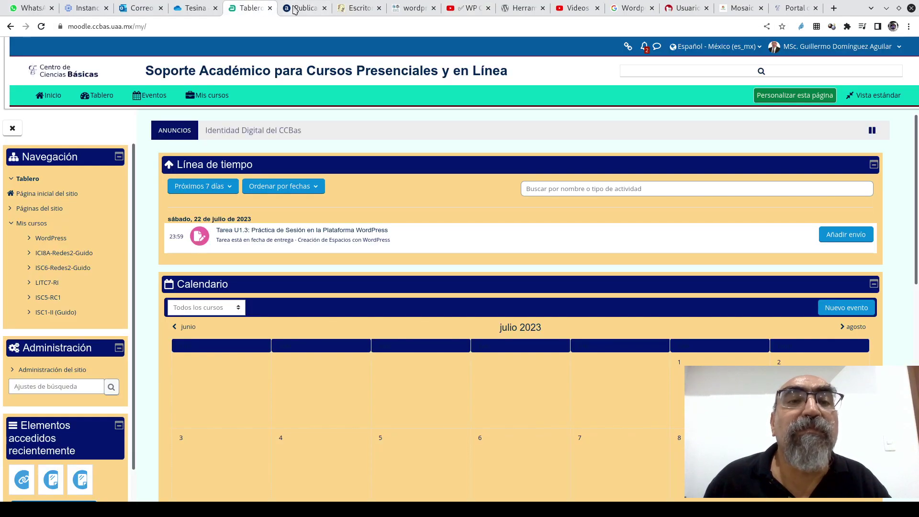
- Return to the docentes.uaa.mx/guido Escritorio and look over the Mis sitios list of network sites
{"action": "left_click", "coordinate": [316, 10]}
{"action": "left_click", "coordinate": [367, 7]}
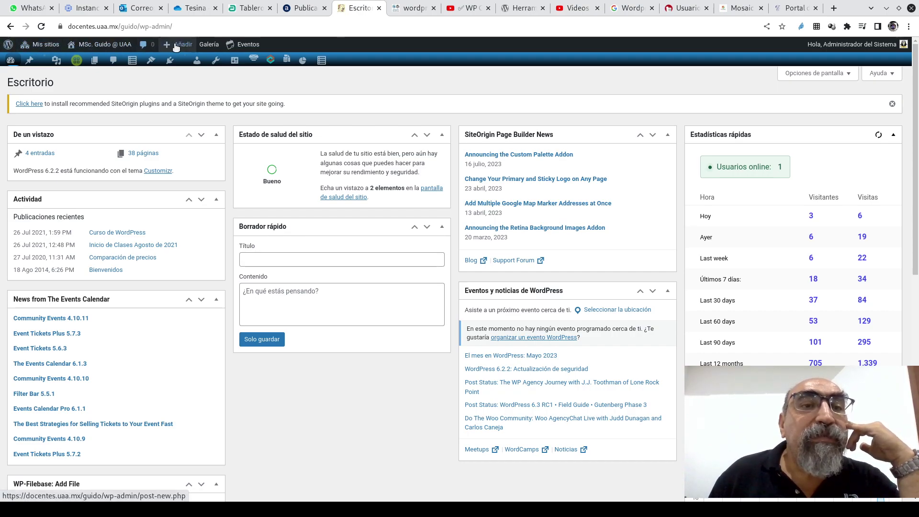
{"action": "mouse_move", "coordinate": [260, 45]}
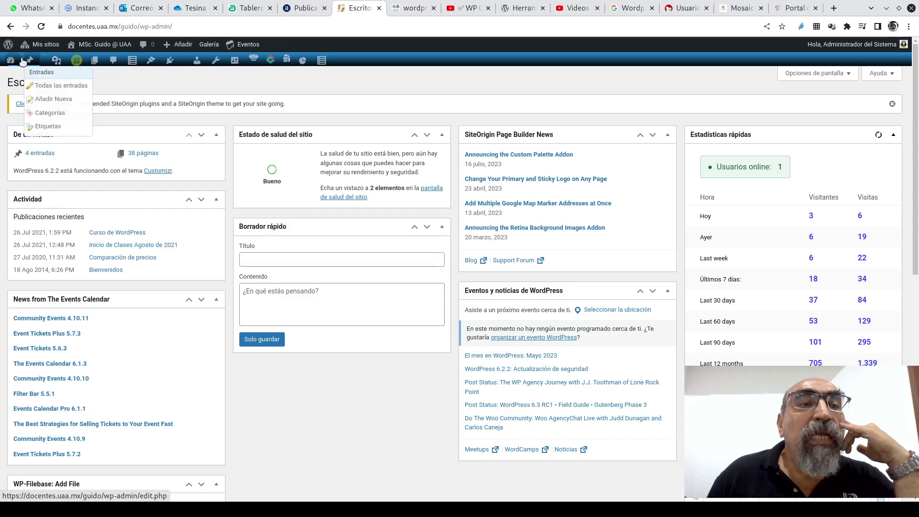
{"action": "mouse_move", "coordinate": [132, 63]}
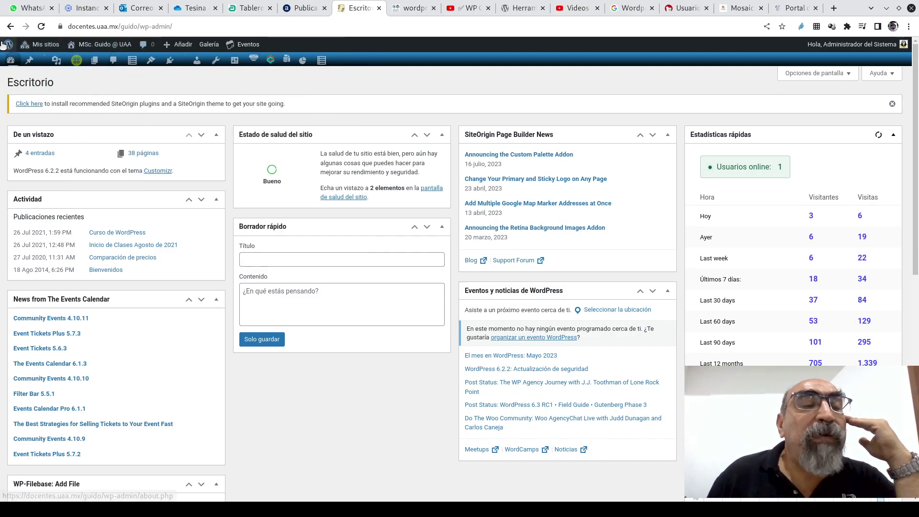
{"action": "mouse_move", "coordinate": [9, 46]}
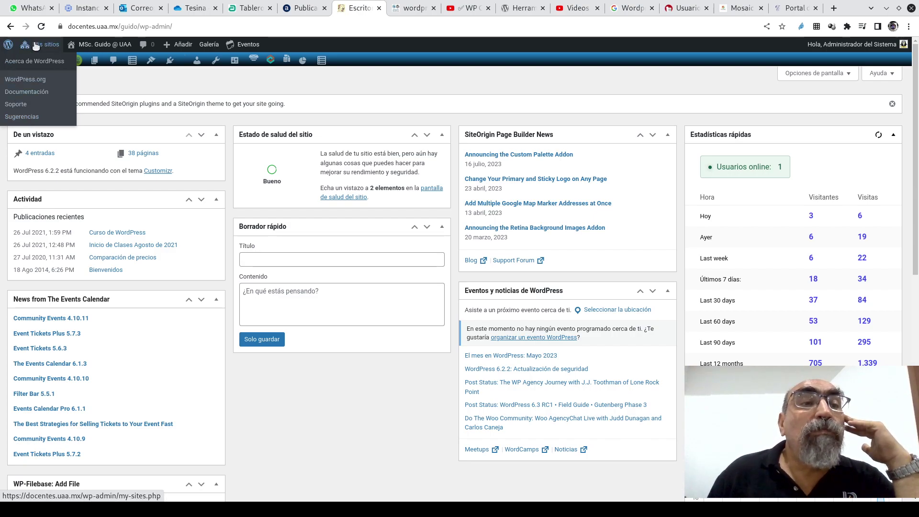
{"action": "mouse_move", "coordinate": [39, 46]}
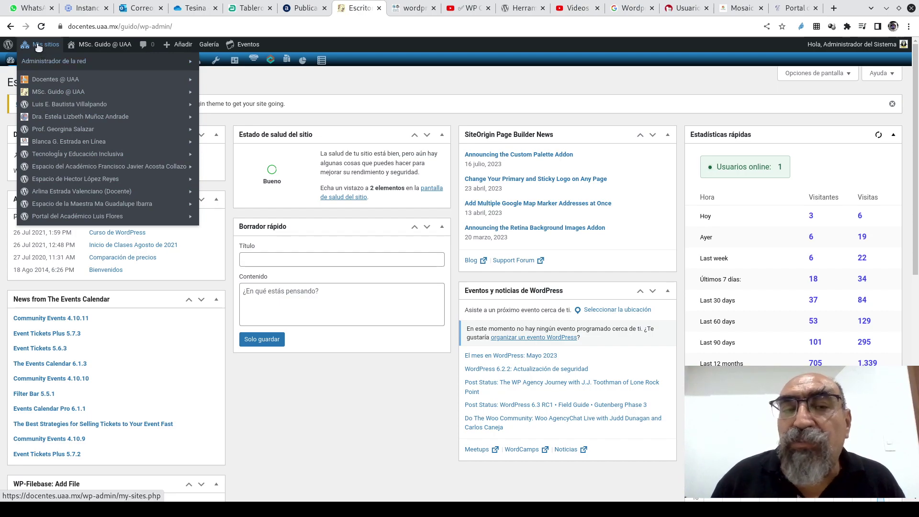
{"action": "mouse_move", "coordinate": [57, 223]}
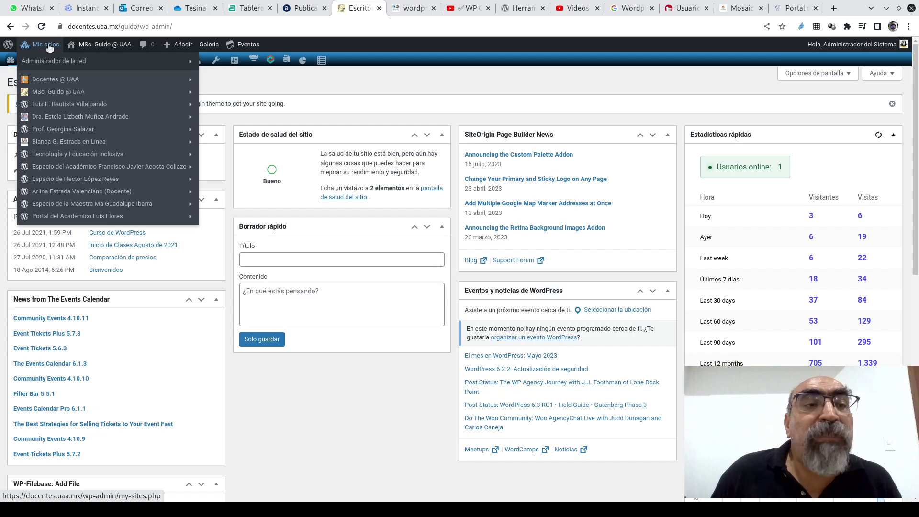
{"action": "mouse_move", "coordinate": [56, 82]}
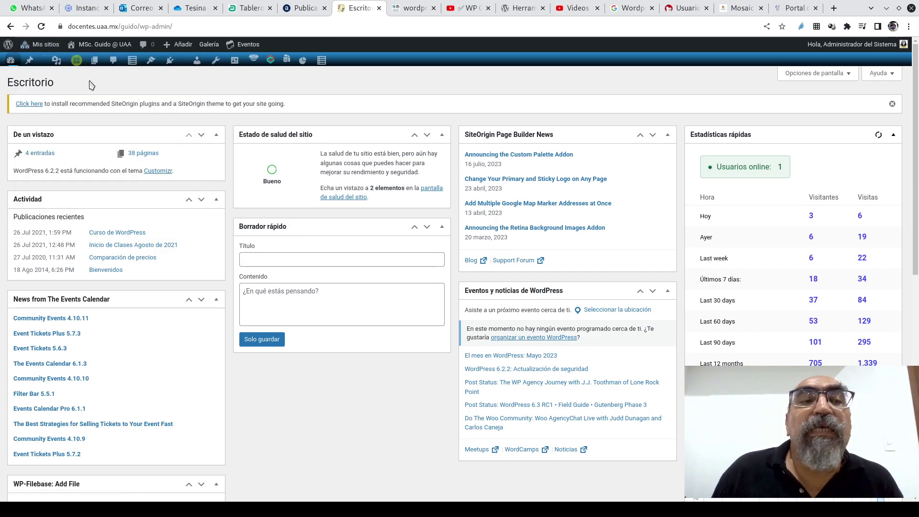
{"action": "mouse_move", "coordinate": [44, 44]}
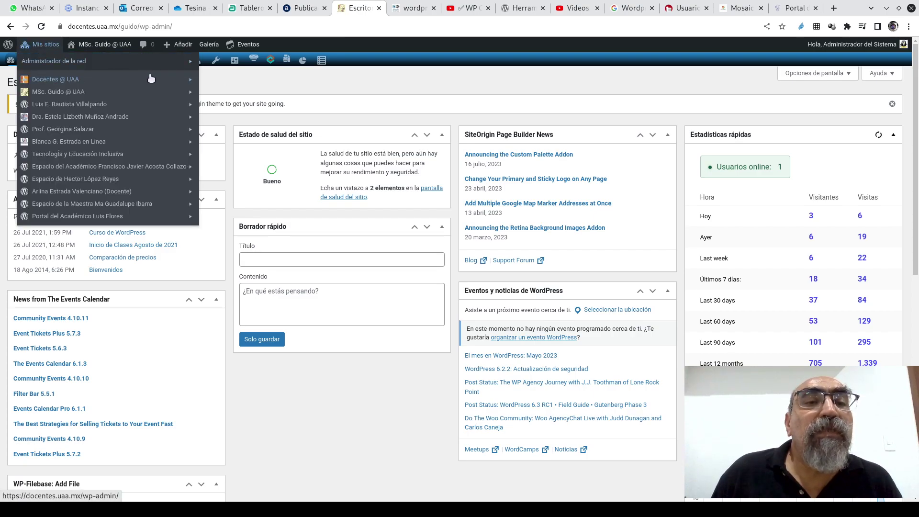
{"action": "mouse_move", "coordinate": [187, 84]}
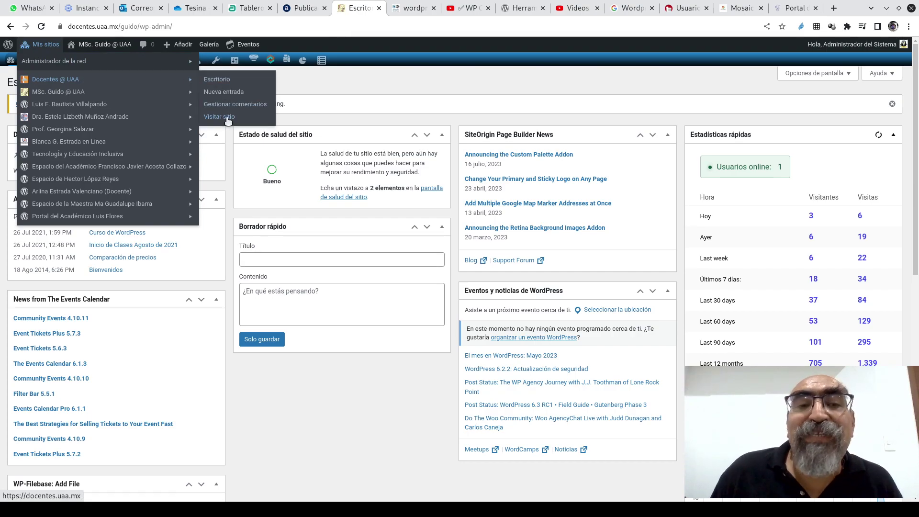
- View the Docentes @ UAA front page, then go to that site's Escritorio dashboard
{"action": "left_click", "coordinate": [227, 118]}
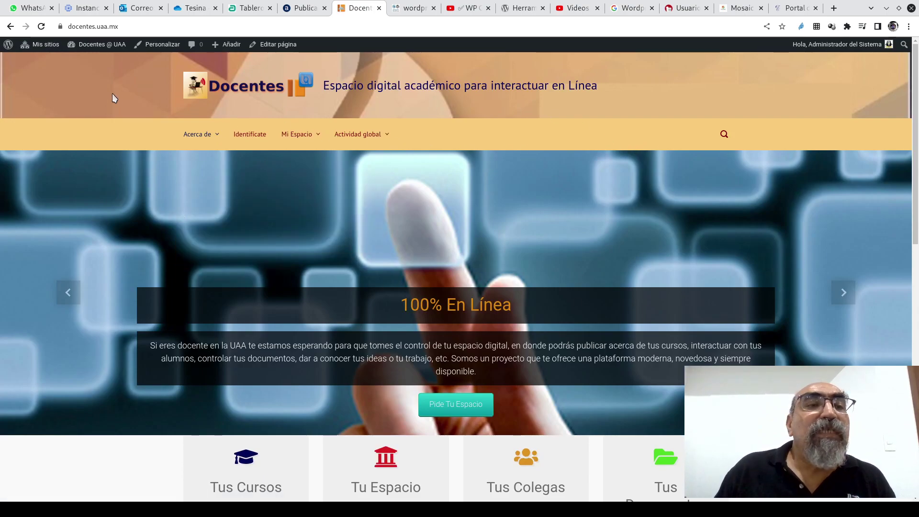
{"action": "mouse_move", "coordinate": [38, 44]}
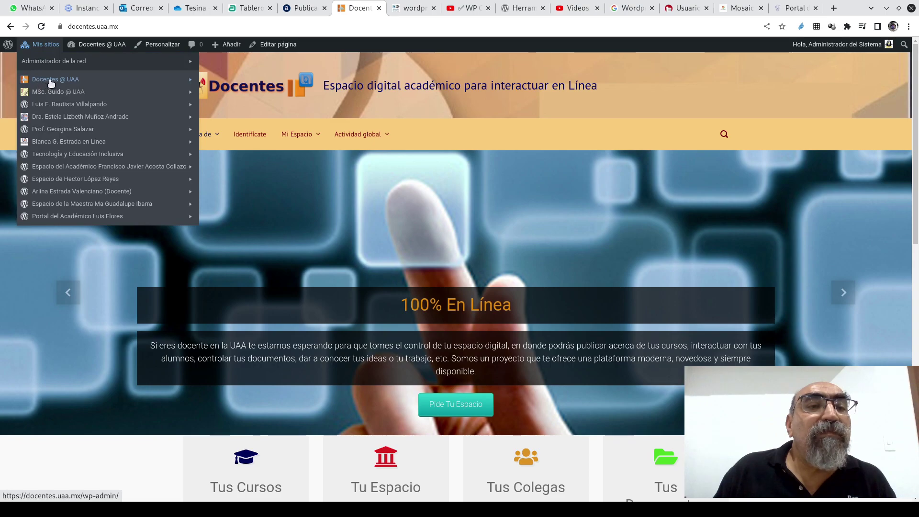
{"action": "mouse_move", "coordinate": [159, 86]}
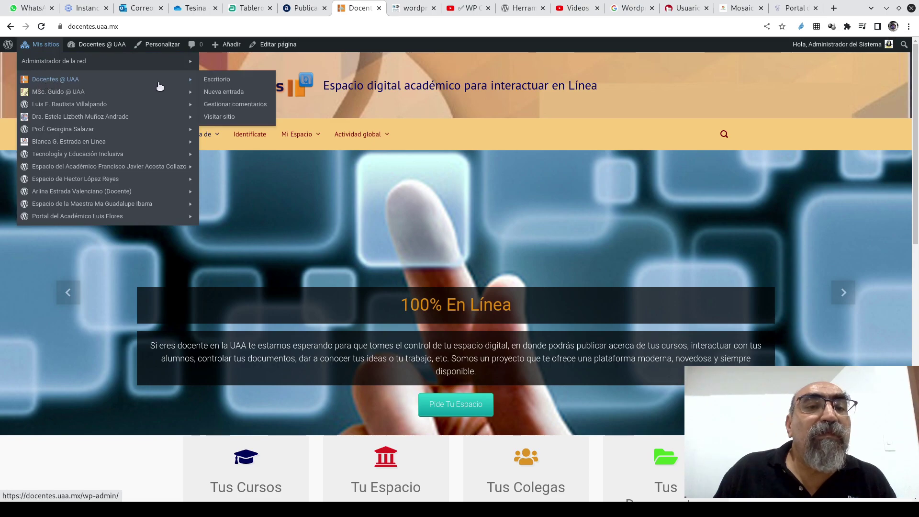
{"action": "left_click", "coordinate": [223, 80]}
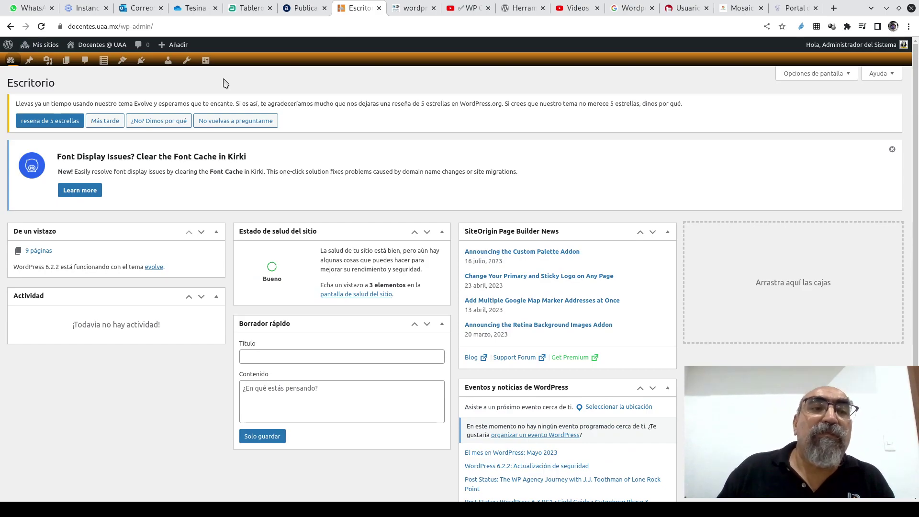
{"action": "mouse_move", "coordinate": [32, 45]}
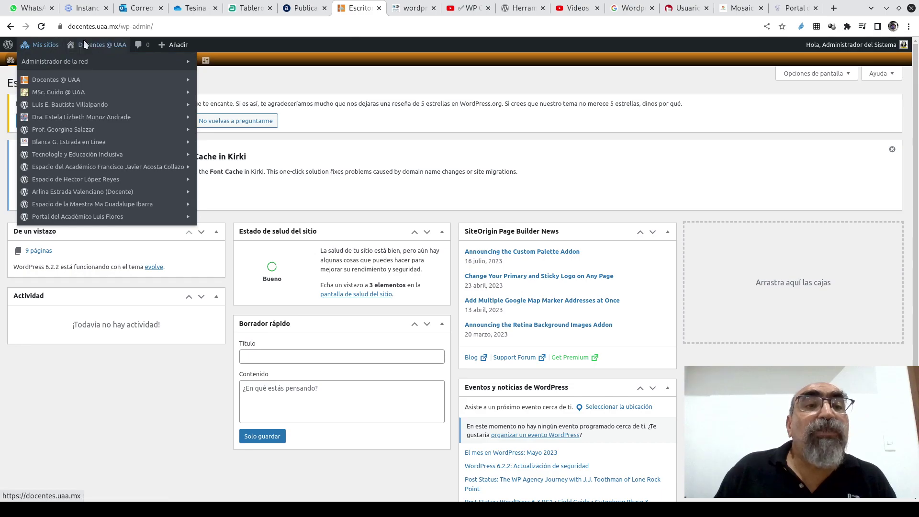
{"action": "mouse_move", "coordinate": [91, 47]}
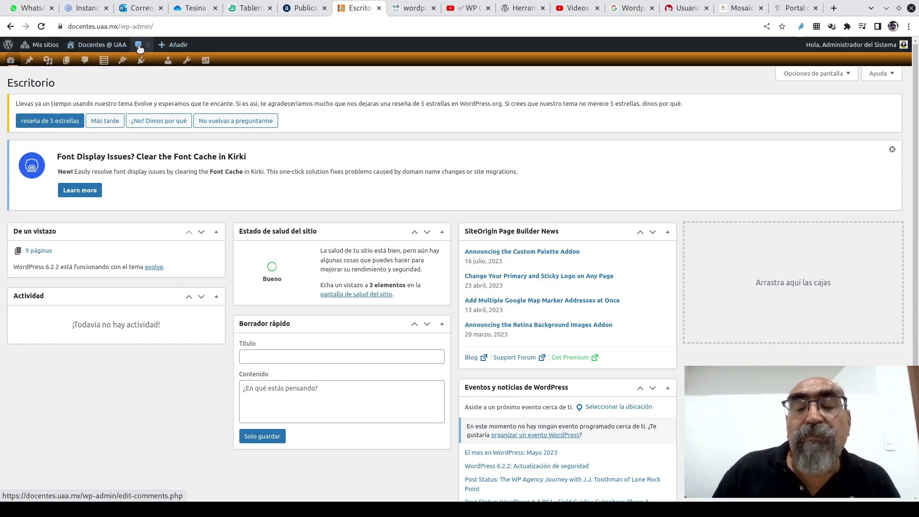
{"action": "mouse_move", "coordinate": [176, 45]}
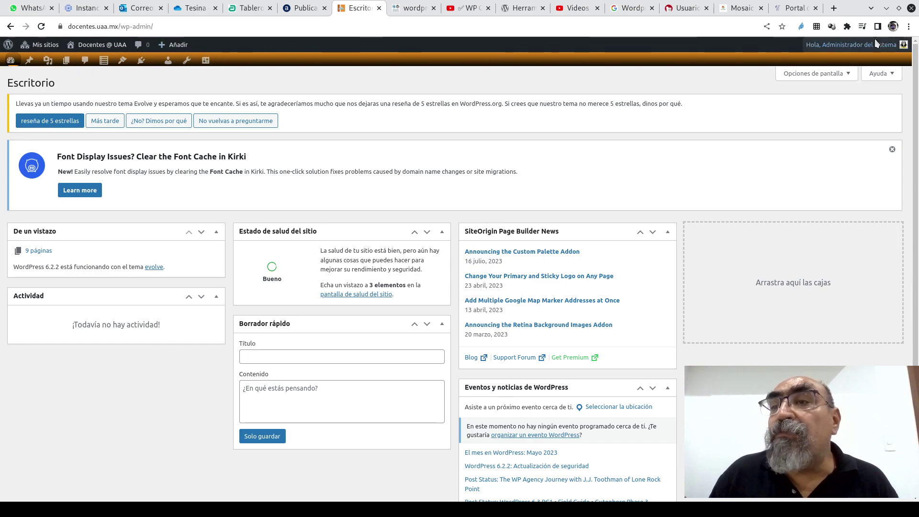
{"action": "mouse_move", "coordinate": [889, 49]}
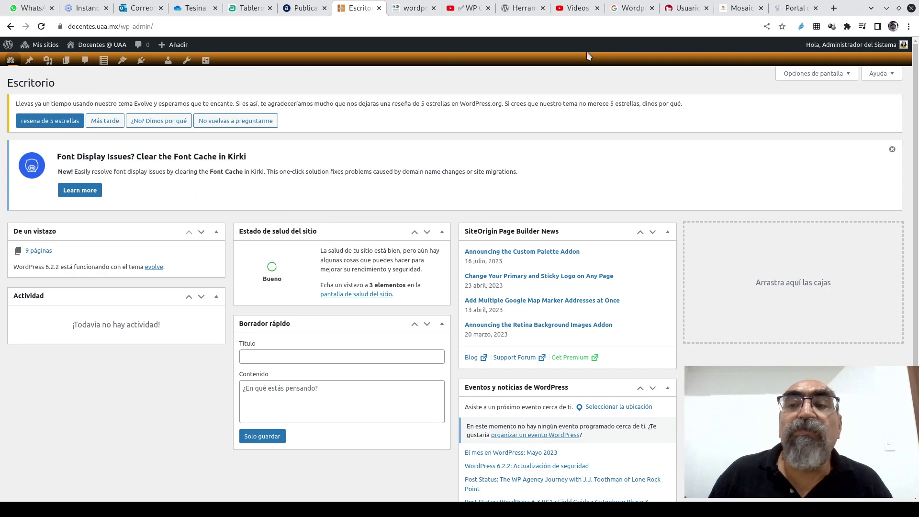
{"action": "mouse_move", "coordinate": [42, 61]}
{"action": "mouse_move", "coordinate": [11, 63]}
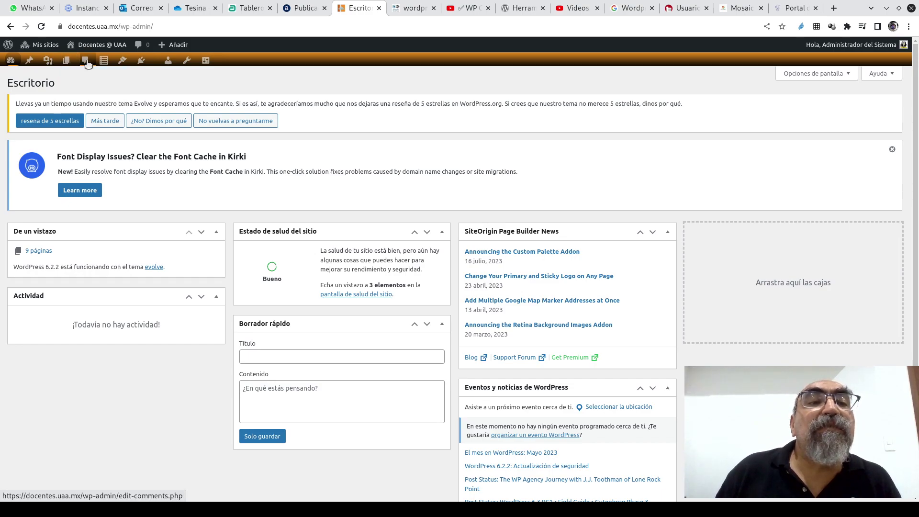
{"action": "mouse_move", "coordinate": [104, 63]}
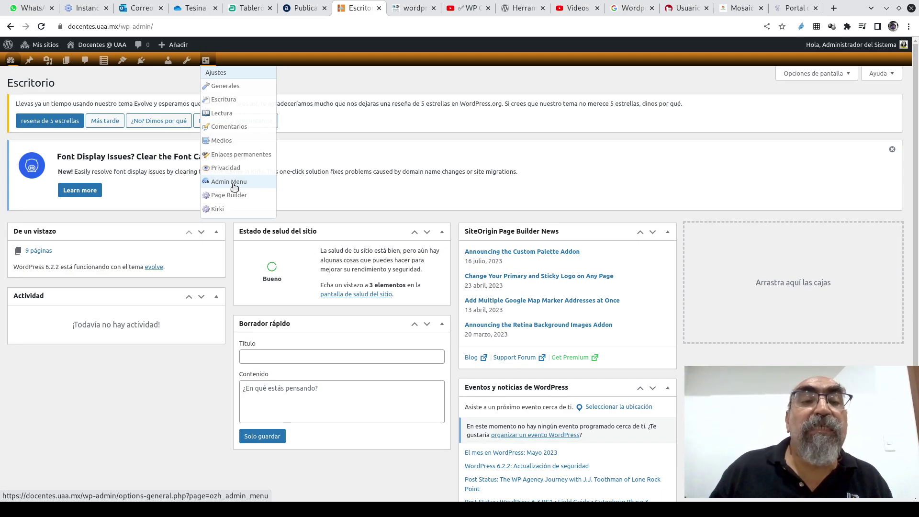
- On the Admin Drop Down Menu settings, turn off Compact Mode and inspect the labelled menu bar
{"action": "left_click", "coordinate": [238, 184]}
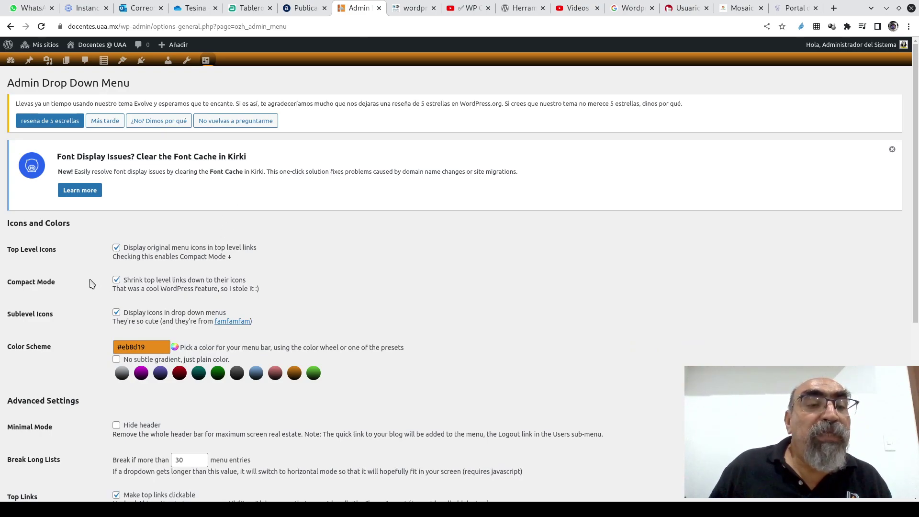
{"action": "left_click", "coordinate": [116, 280]}
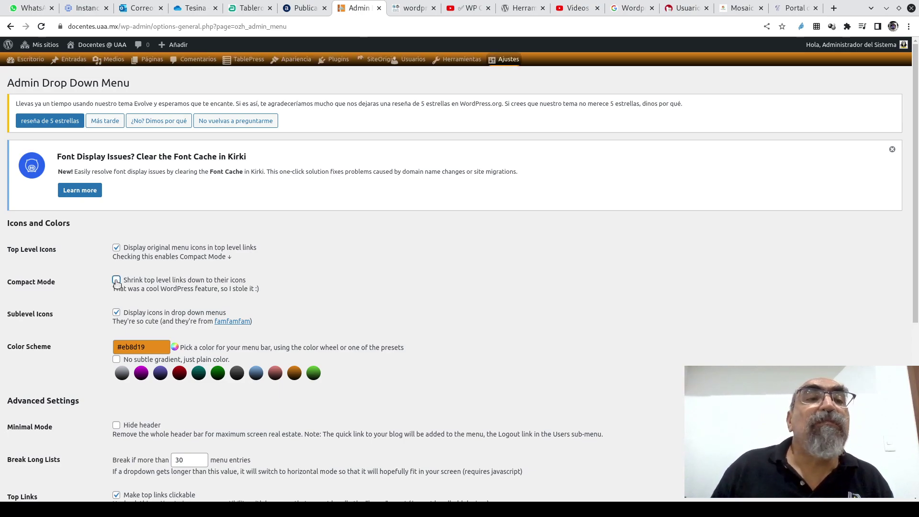
{"action": "mouse_move", "coordinate": [8, 62]}
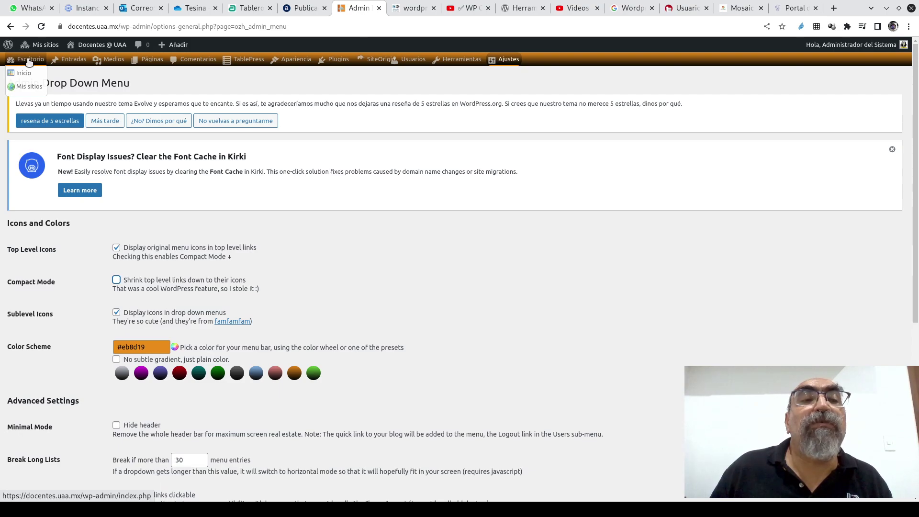
{"action": "mouse_move", "coordinate": [110, 64]}
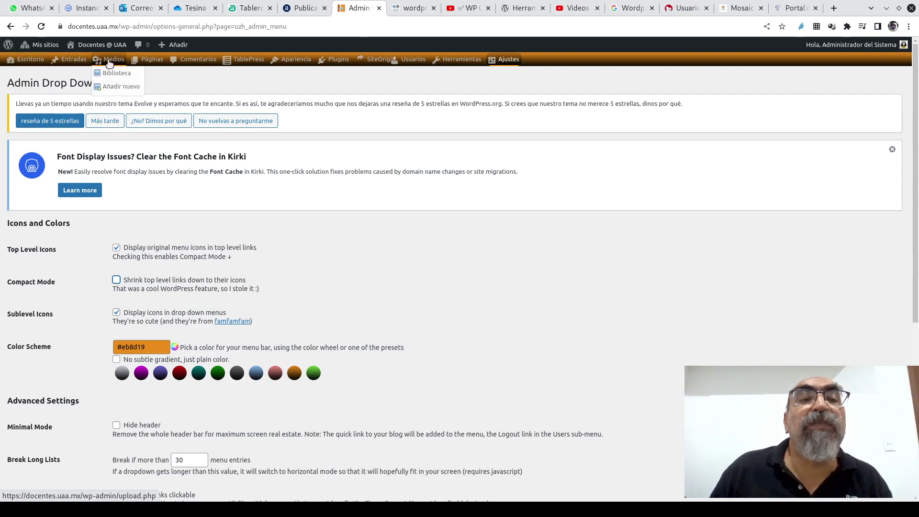
{"action": "mouse_move", "coordinate": [149, 62]}
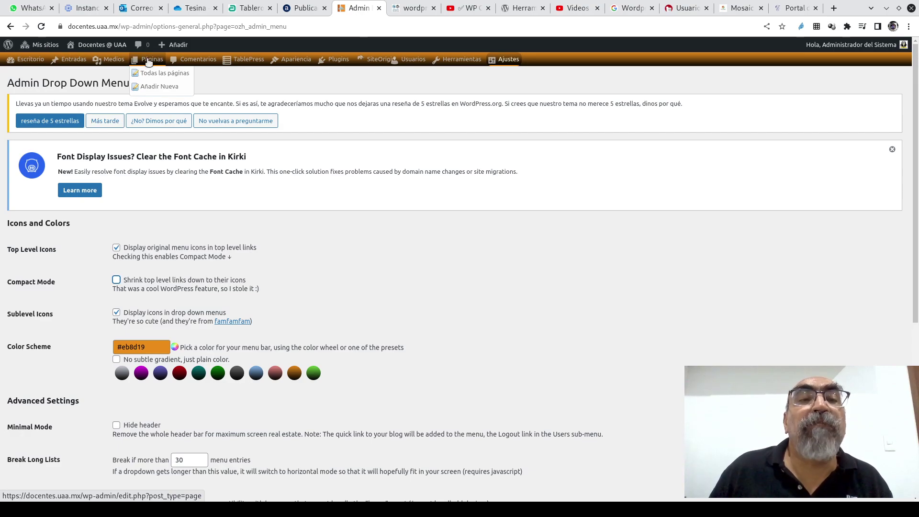
{"action": "mouse_move", "coordinate": [247, 64]}
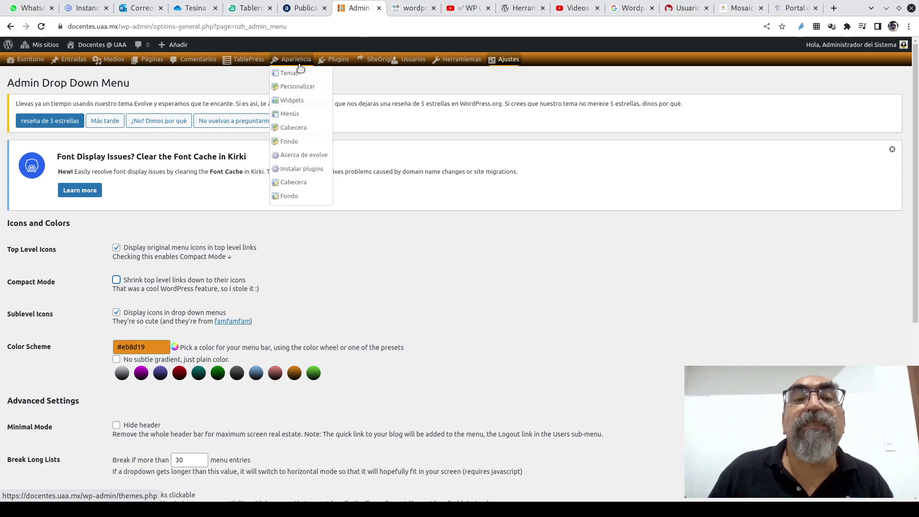
{"action": "mouse_move", "coordinate": [367, 65]}
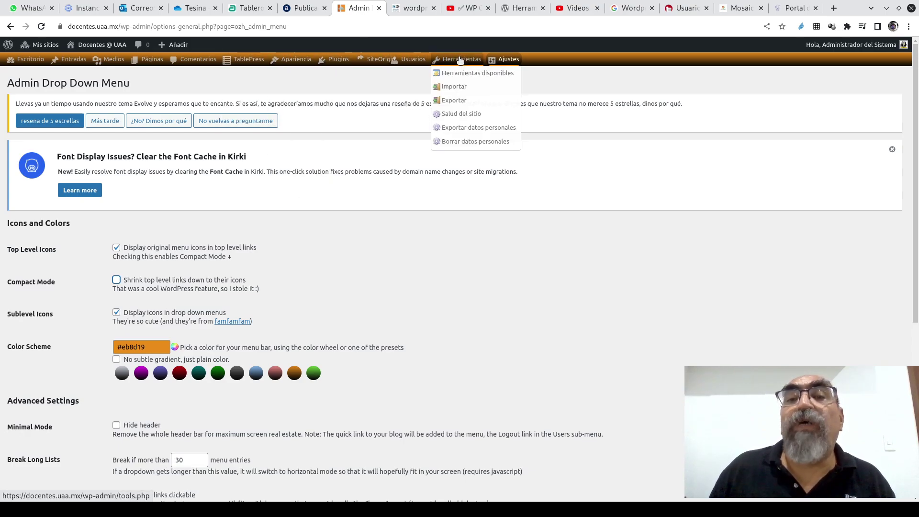
{"action": "mouse_move", "coordinate": [509, 63]}
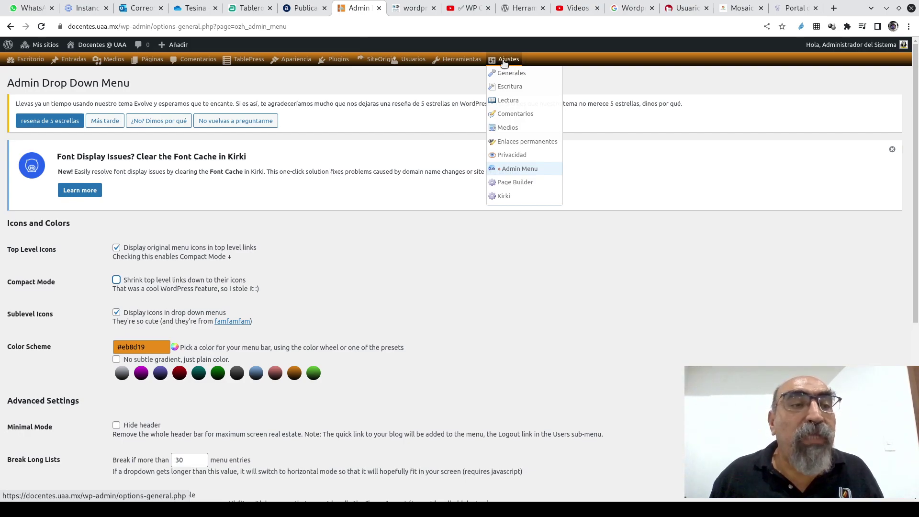
{"action": "mouse_move", "coordinate": [82, 68]}
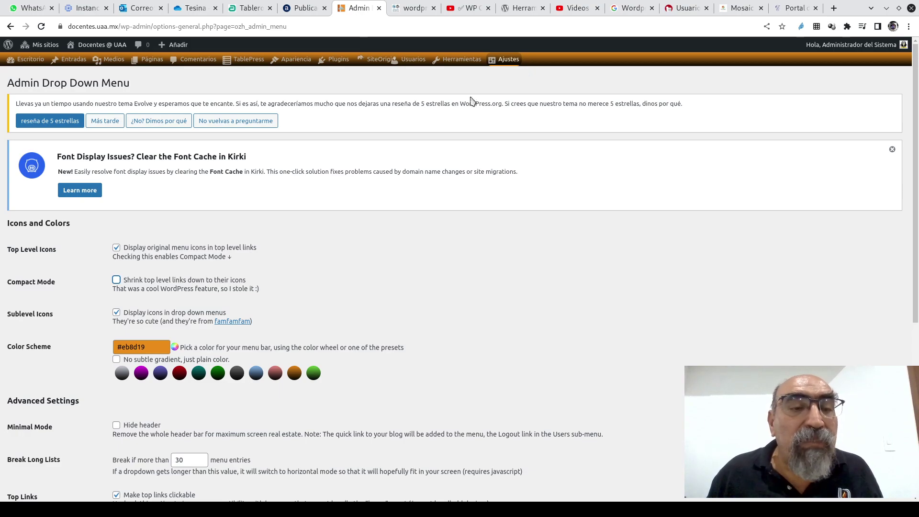
- Enable icon-only compact mode and try indigo and light-blue presets before choosing orange
{"action": "left_click", "coordinate": [117, 281]}
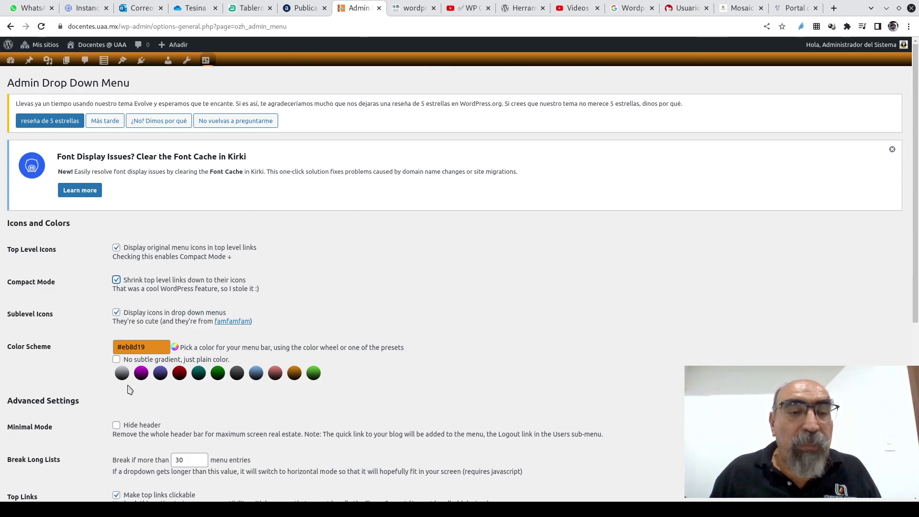
{"action": "left_click", "coordinate": [161, 377]}
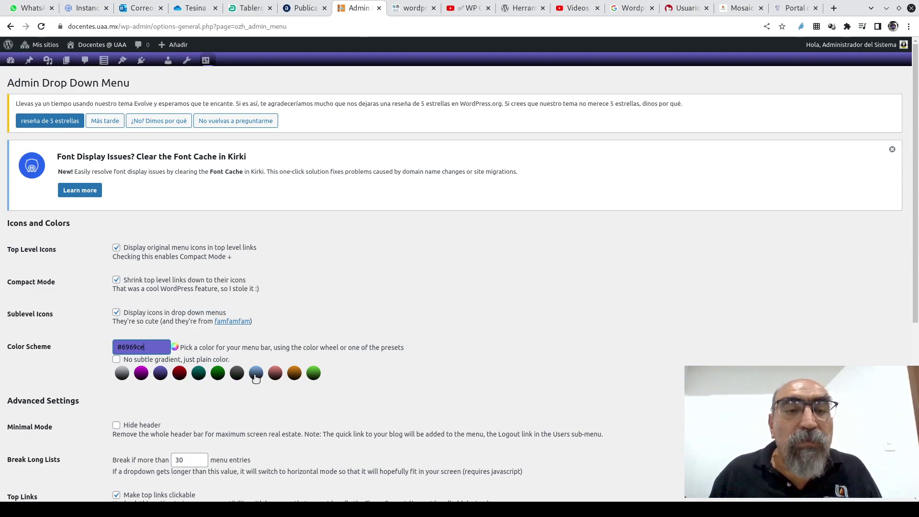
{"action": "left_click", "coordinate": [256, 376]}
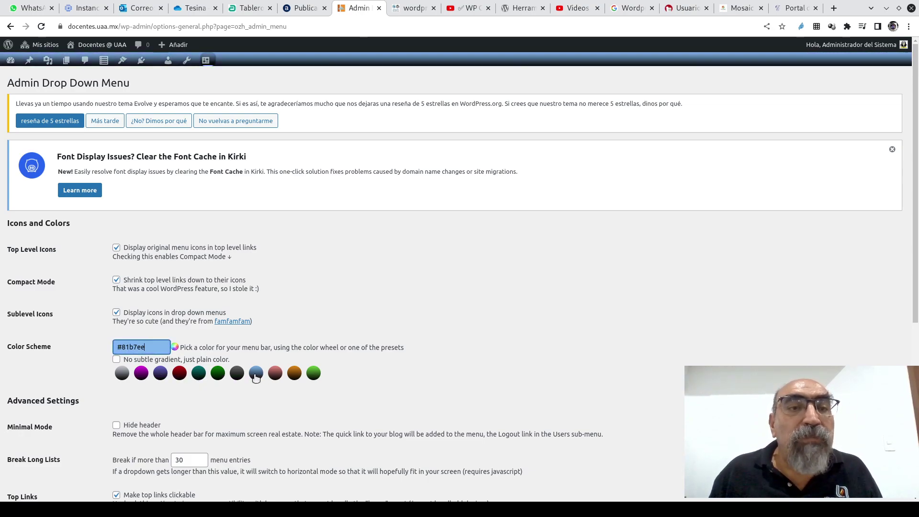
{"action": "left_click", "coordinate": [295, 376]}
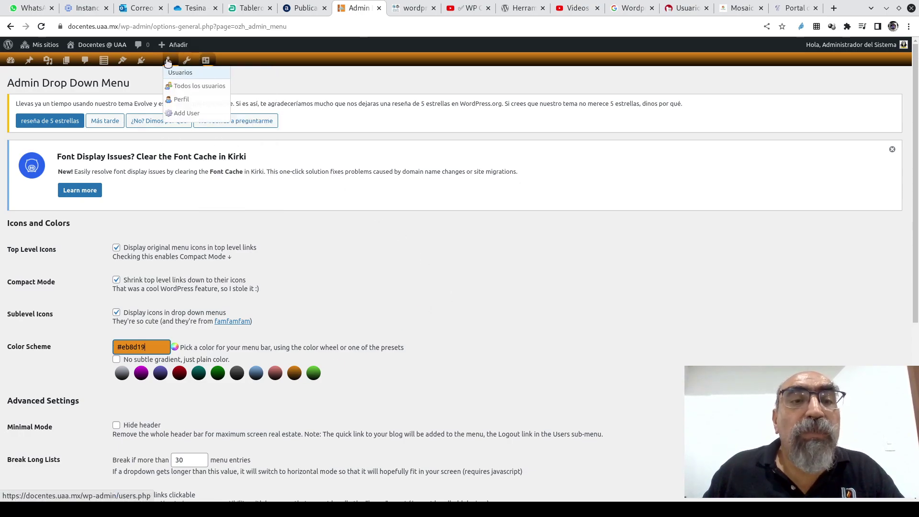
- Open Todos los usuarios and scroll through the first page of users
{"action": "left_click", "coordinate": [172, 88]}
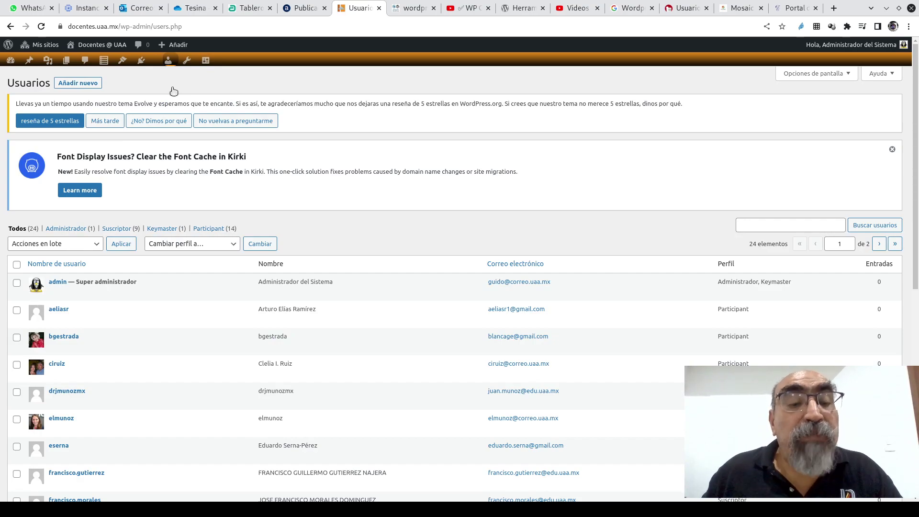
{"action": "mouse_move", "coordinate": [201, 324]}
{"action": "scroll", "coordinate": [201, 325], "scroll_direction": "down", "scroll_amount": 8}
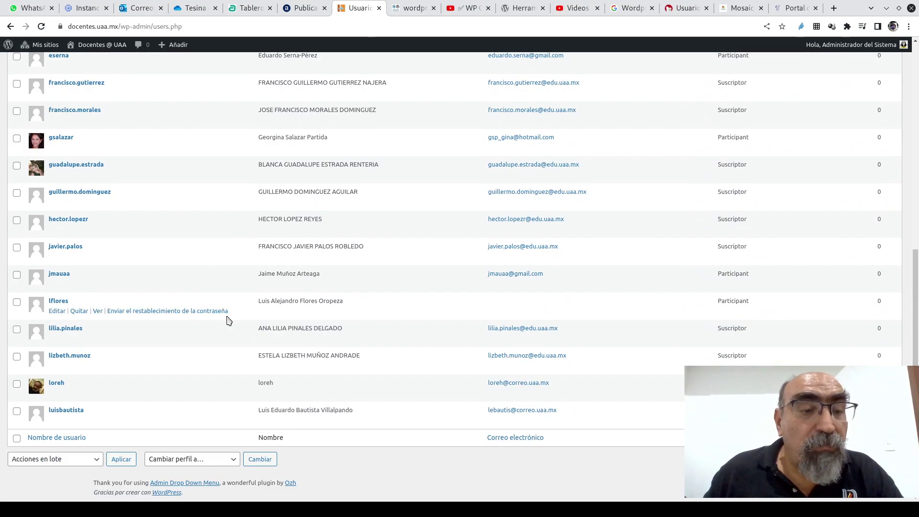
{"action": "mouse_move", "coordinate": [261, 371]}
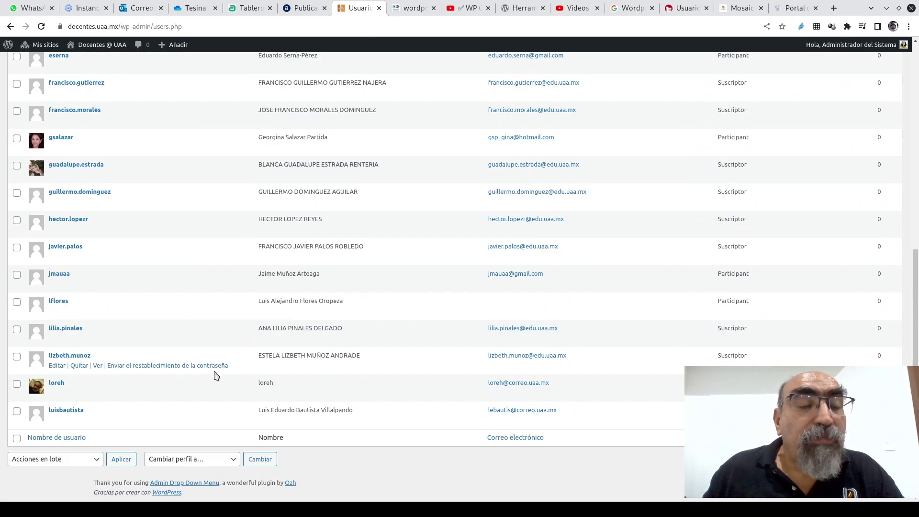
{"action": "scroll", "coordinate": [217, 376], "scroll_direction": "up", "scroll_amount": 8}
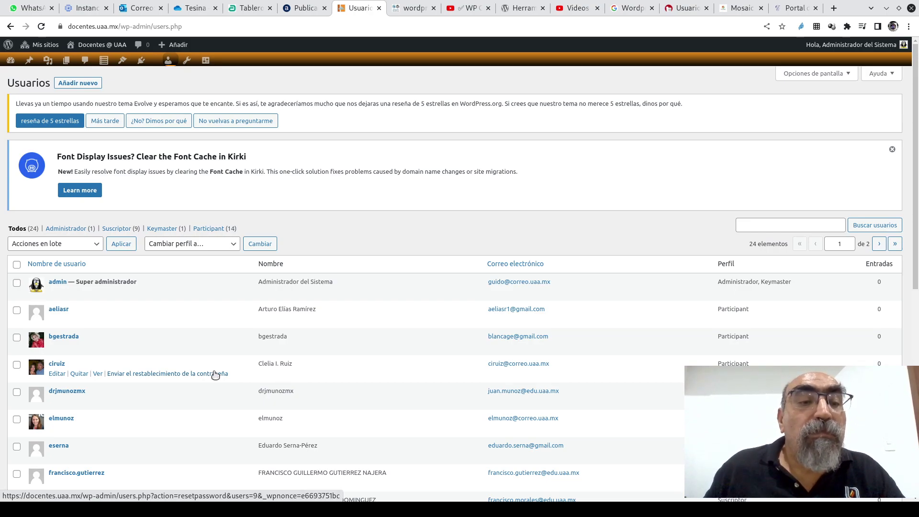
{"action": "scroll", "coordinate": [215, 374], "scroll_direction": "down", "scroll_amount": 5}
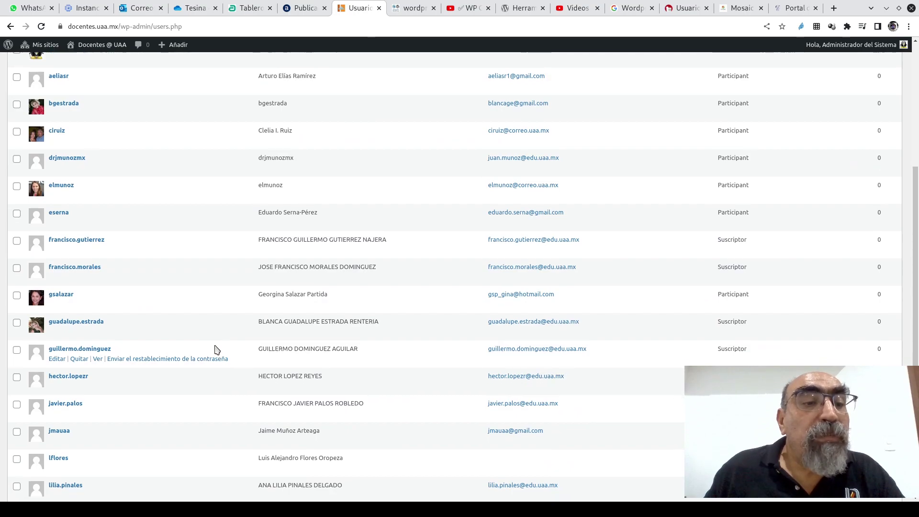
{"action": "scroll", "coordinate": [215, 350], "scroll_direction": "down", "scroll_amount": 2}
{"action": "scroll", "coordinate": [215, 350], "scroll_direction": "down", "scroll_amount": 1}
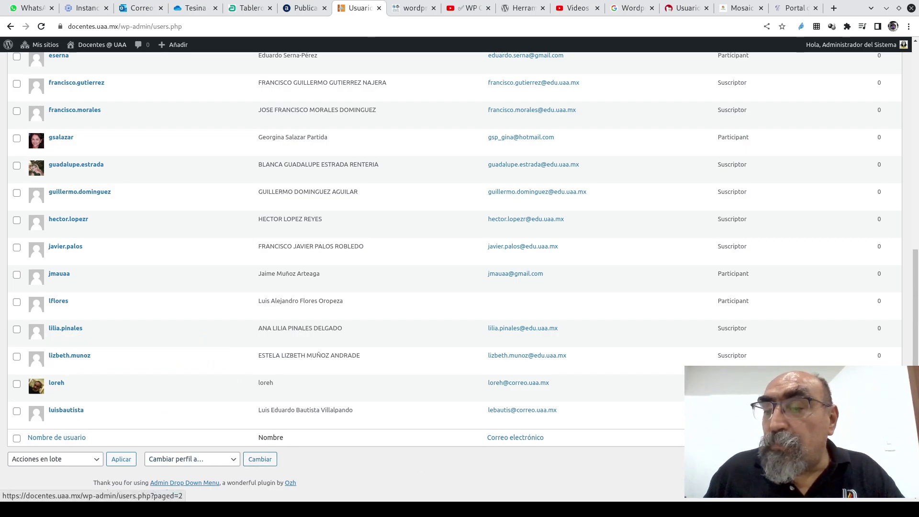
- Check page 2 of the users list, then return to page 1 and scroll it
{"action": "left_click", "coordinate": [886, 460]}
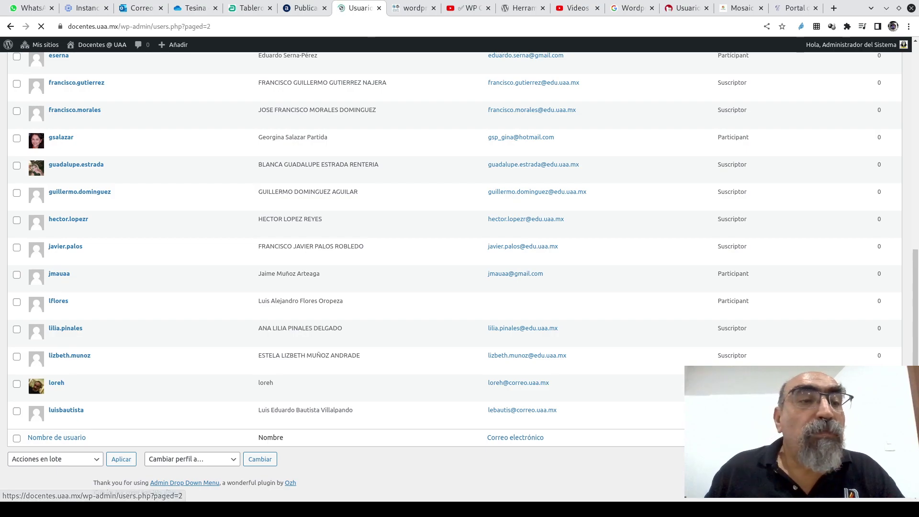
{"action": "mouse_move", "coordinate": [110, 364]}
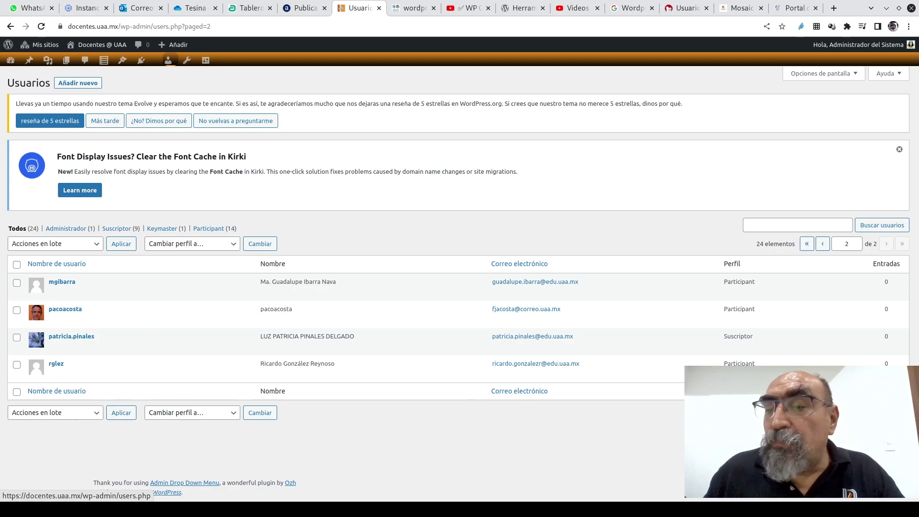
{"action": "left_click", "coordinate": [822, 243]}
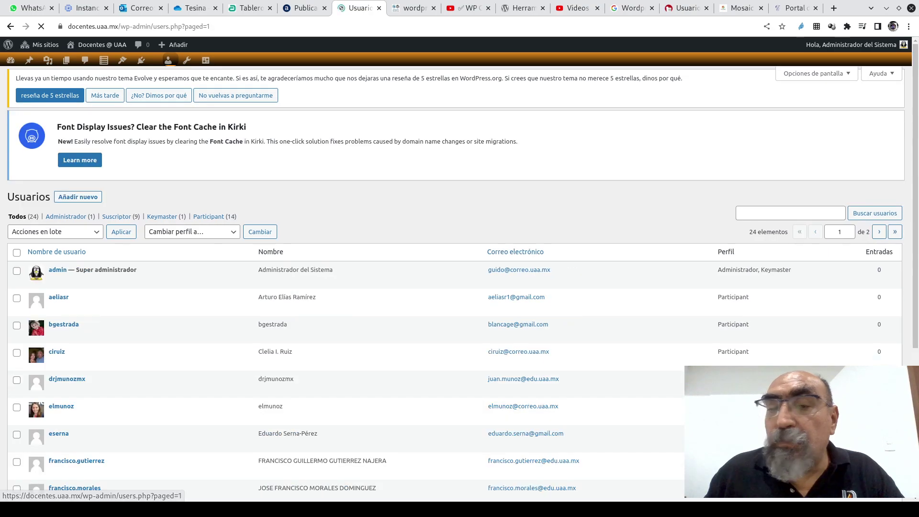
{"action": "scroll", "coordinate": [182, 398], "scroll_direction": "down", "scroll_amount": 3}
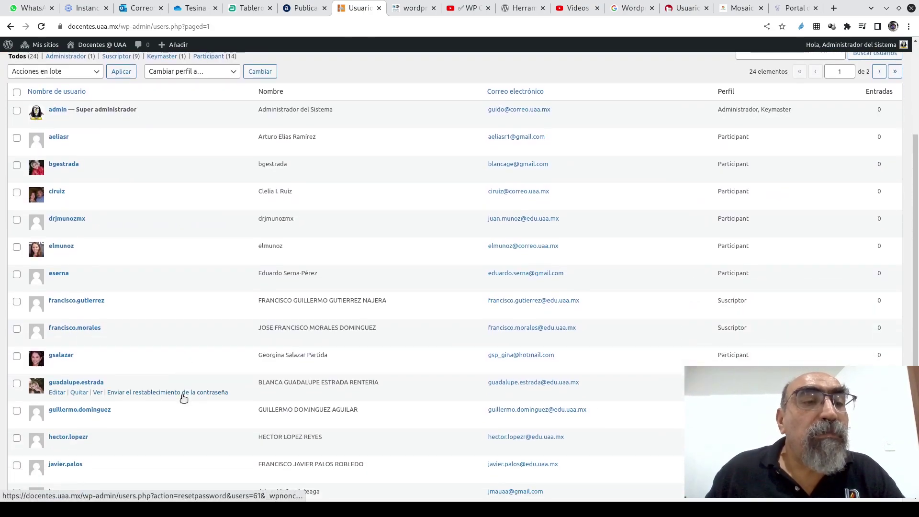
{"action": "scroll", "coordinate": [184, 399], "scroll_direction": "down", "scroll_amount": 5}
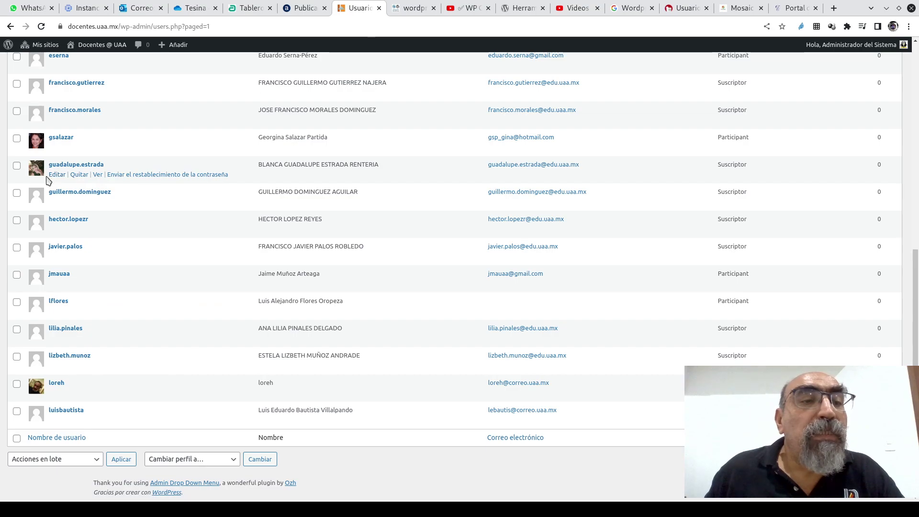
- Change the teacher's Perfil from Suscriptor to Editor and save with Actualizar usuario
{"action": "left_click", "coordinate": [55, 175]}
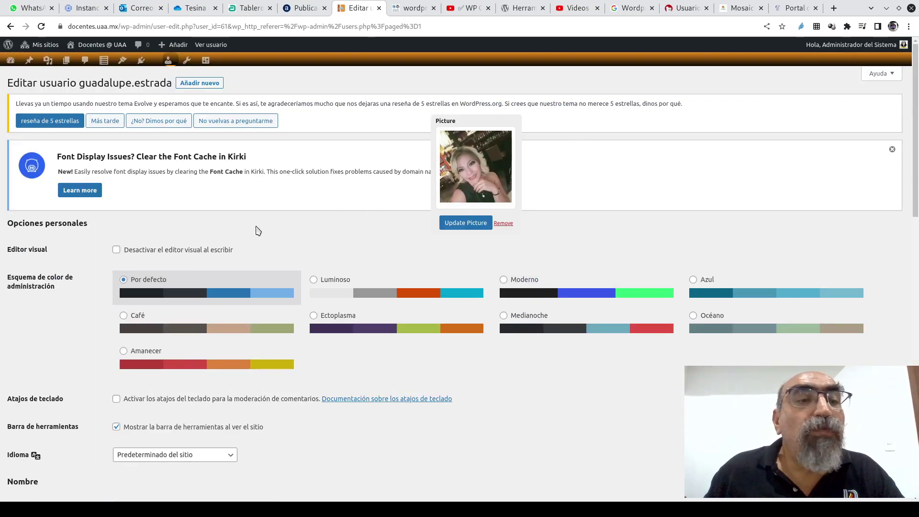
{"action": "scroll", "coordinate": [328, 307], "scroll_direction": "down", "scroll_amount": 4}
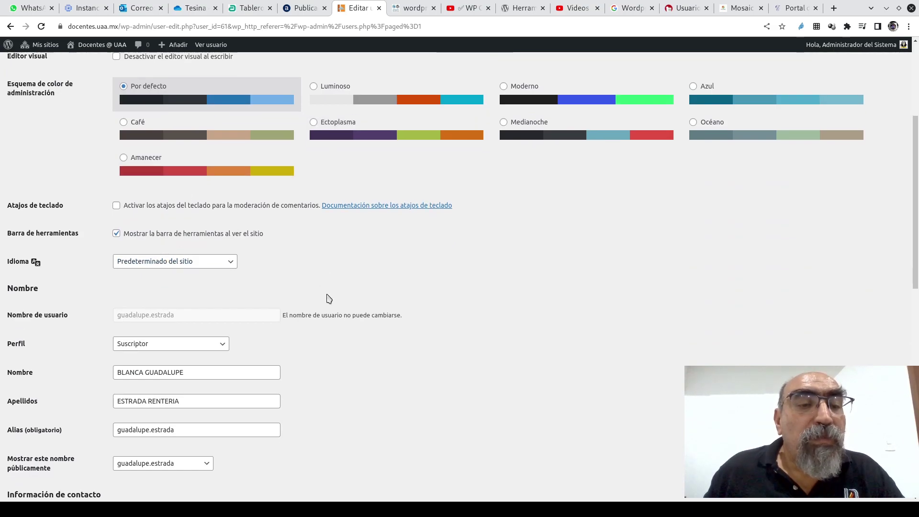
{"action": "scroll", "coordinate": [185, 260], "scroll_direction": "down", "scroll_amount": 2}
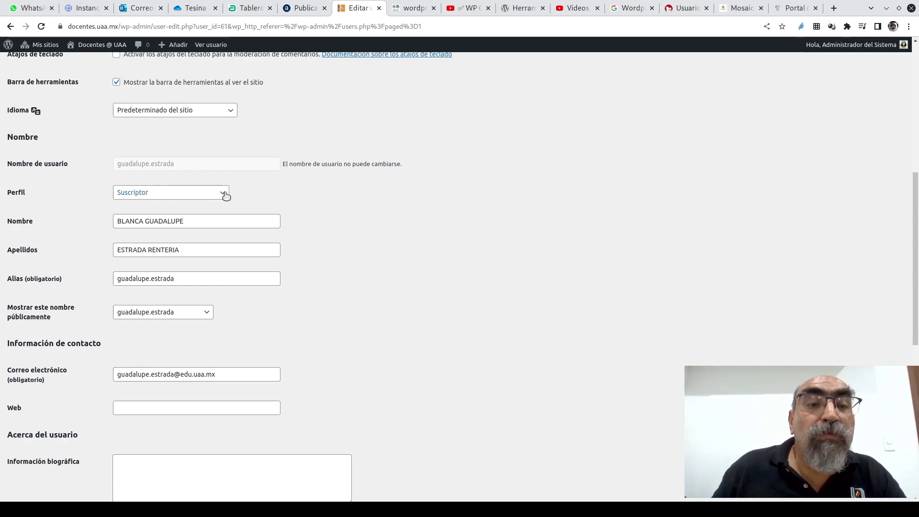
{"action": "left_click", "coordinate": [225, 193]}
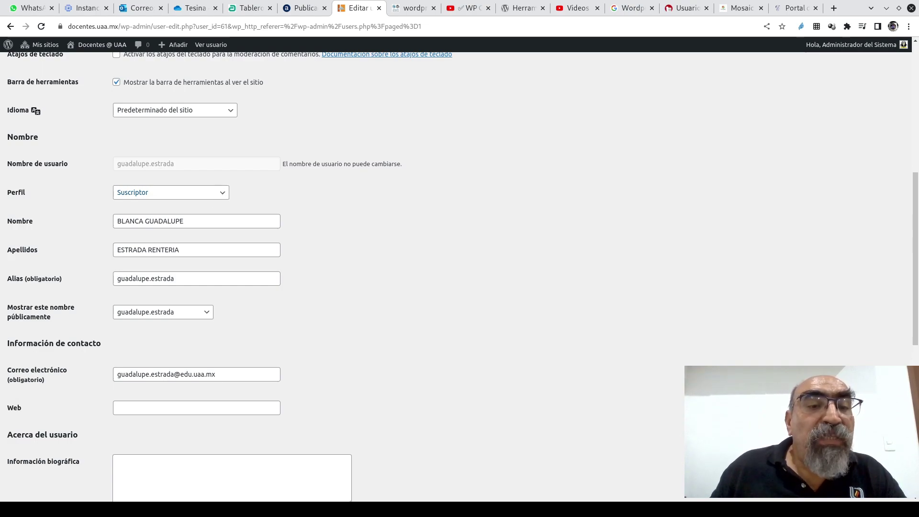
{"action": "left_click", "coordinate": [139, 294]}
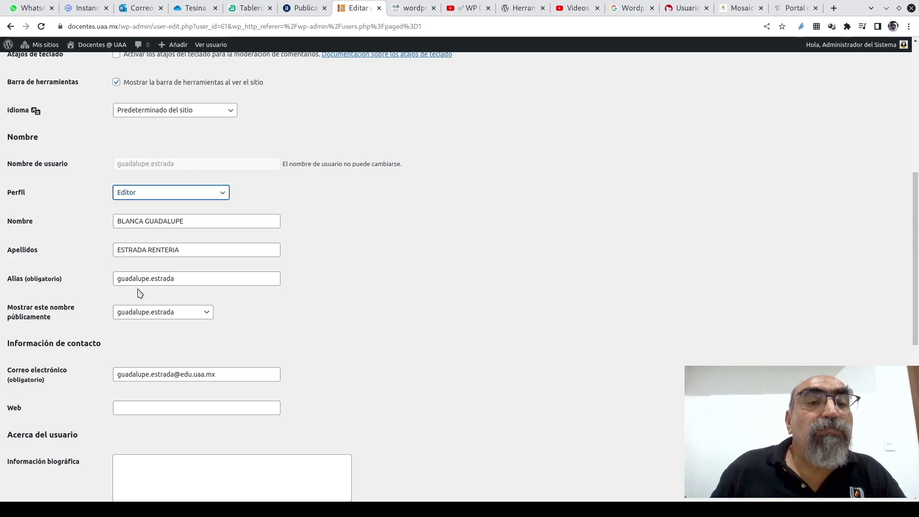
{"action": "left_click", "coordinate": [390, 283]}
{"action": "scroll", "coordinate": [380, 264], "scroll_direction": "down", "scroll_amount": 8}
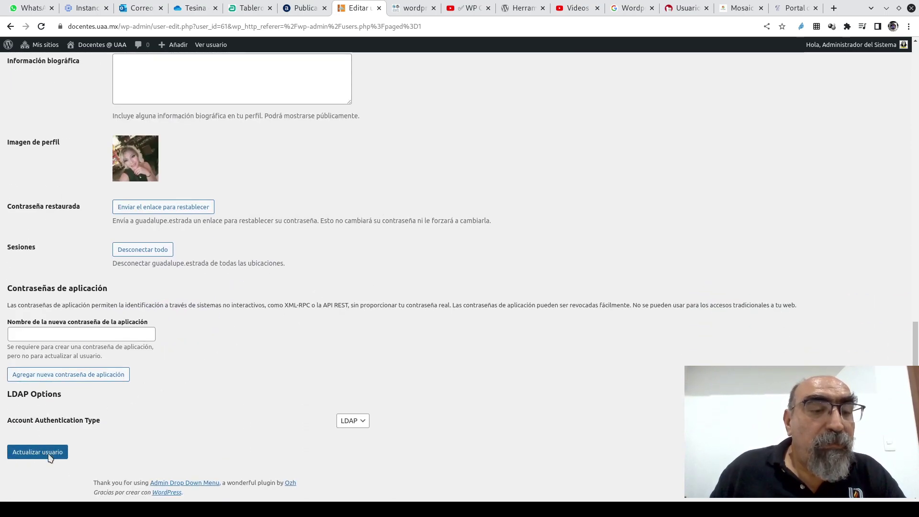
{"action": "left_click", "coordinate": [46, 453]}
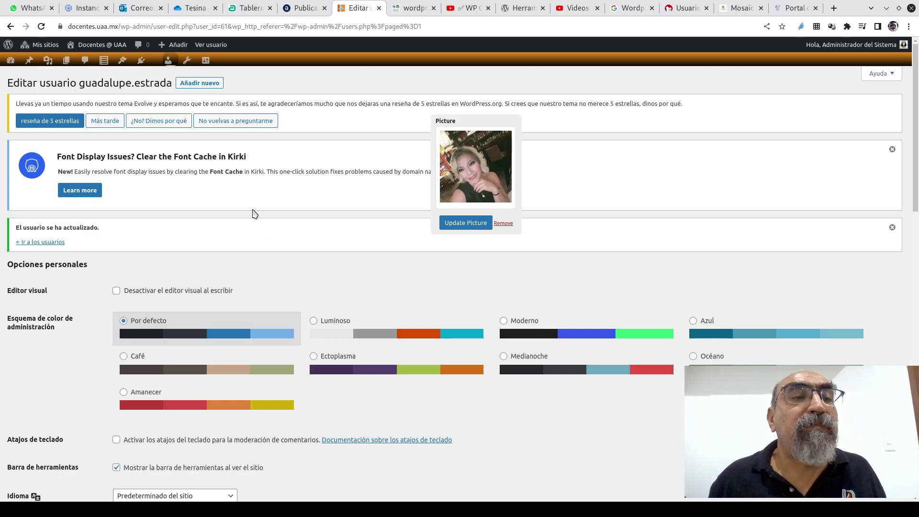
- Open the Docentes network's Sitios list, now showing 19 sites
{"action": "mouse_move", "coordinate": [30, 46]}
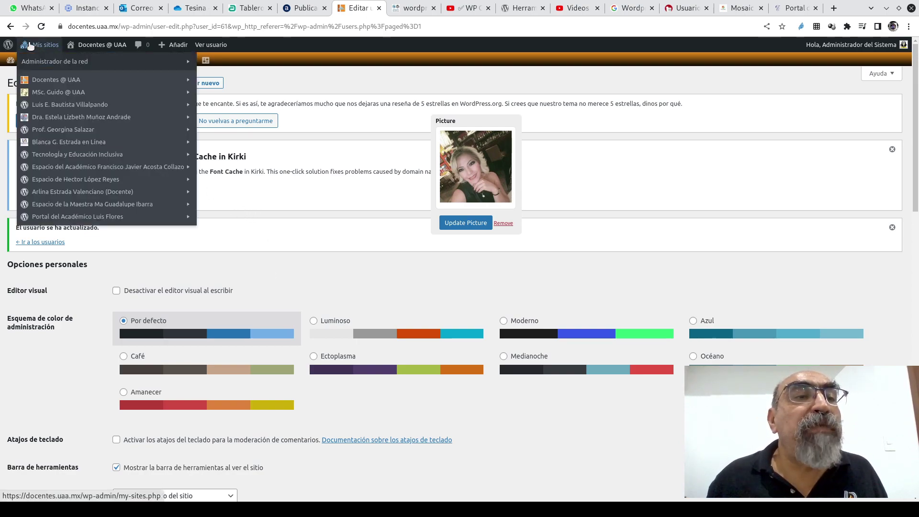
{"action": "mouse_move", "coordinate": [41, 61]}
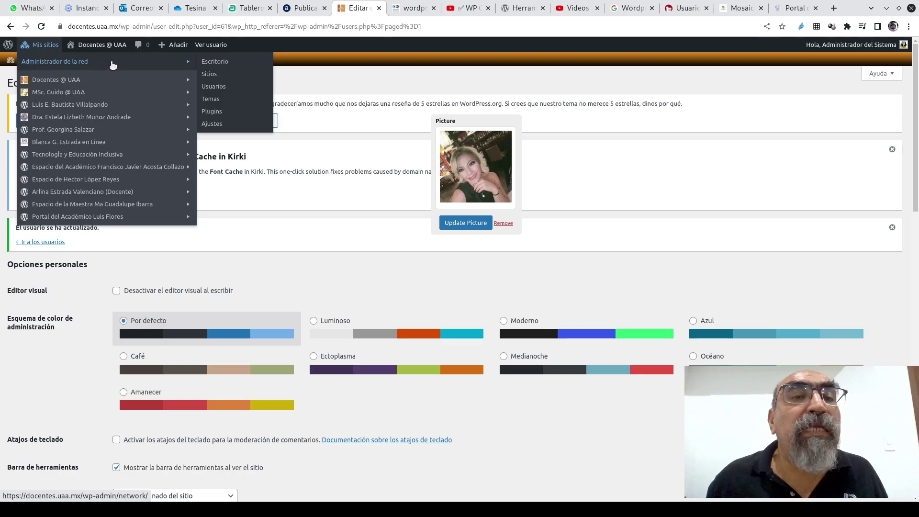
{"action": "left_click", "coordinate": [209, 76]}
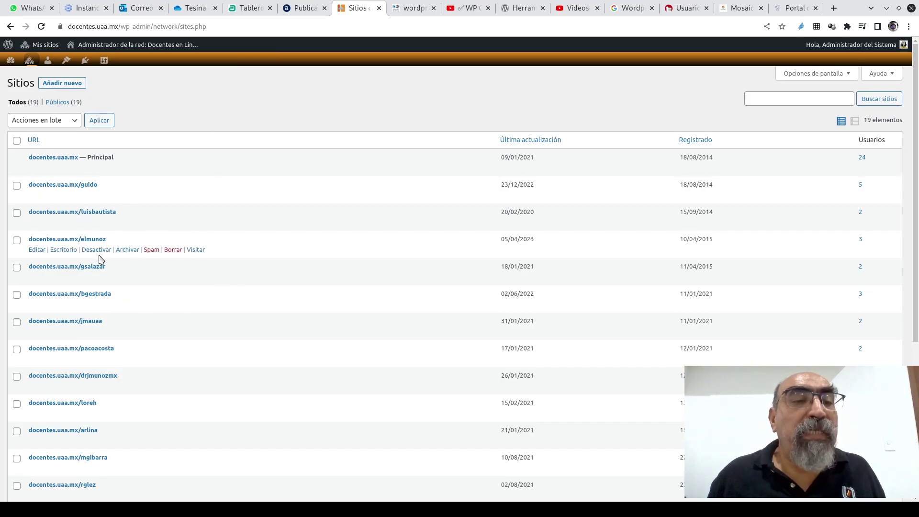
{"action": "scroll", "coordinate": [100, 258], "scroll_direction": "down", "scroll_amount": 5}
{"action": "scroll", "coordinate": [99, 261], "scroll_direction": "up", "scroll_amount": 5}
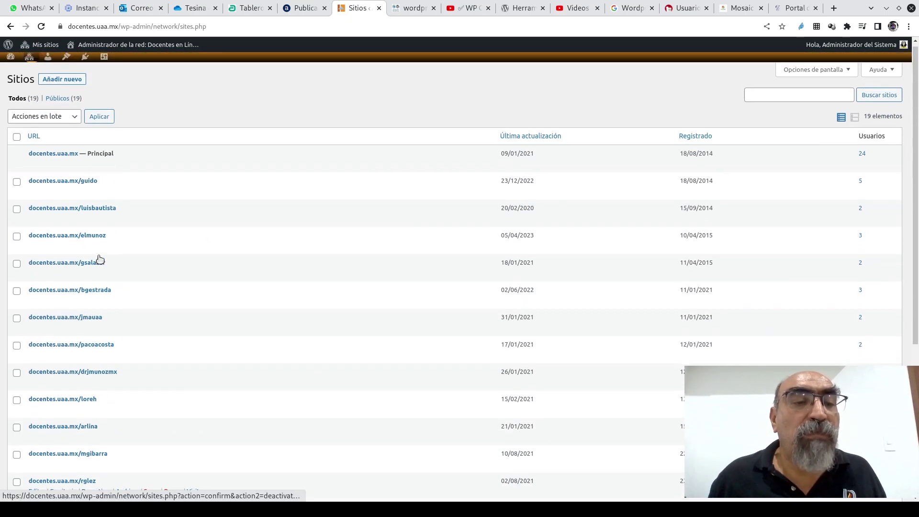
- Start a new network site and enter the teacher's name slug as its Site Address
{"action": "left_click", "coordinate": [74, 84]}
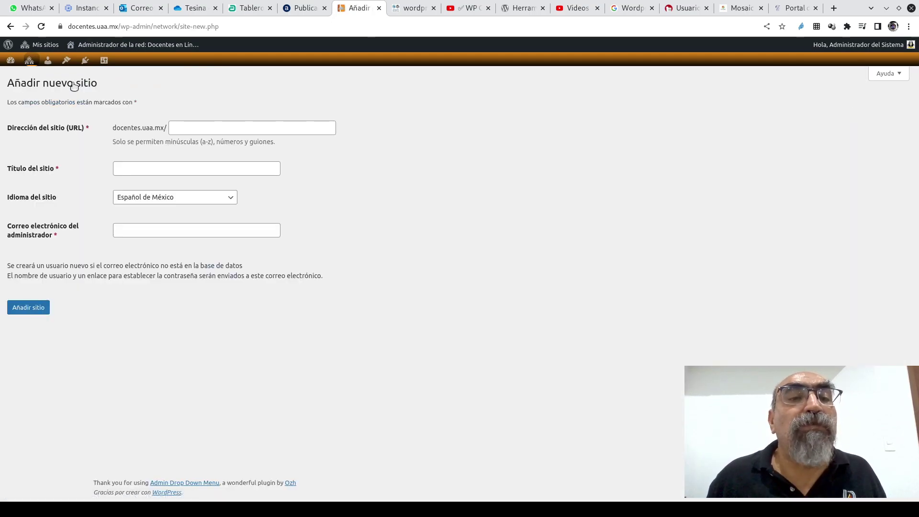
{"action": "left_click", "coordinate": [182, 127]}
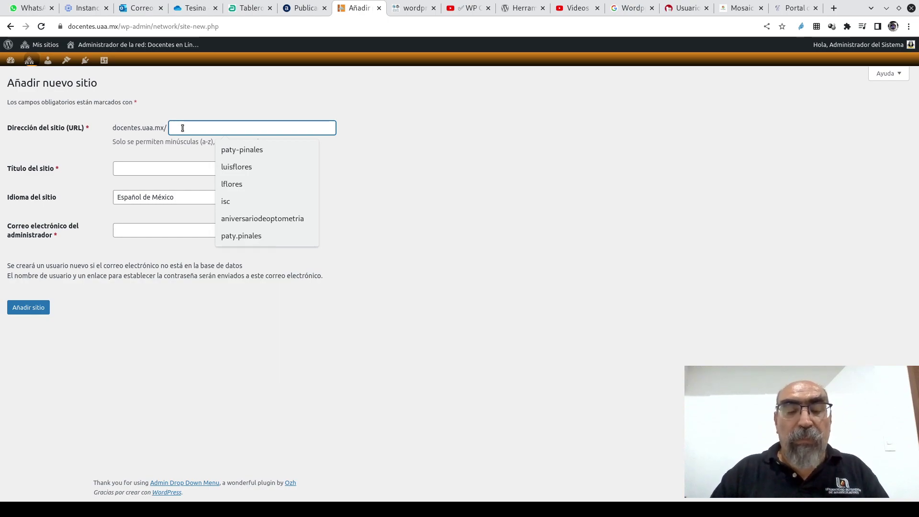
{"action": "type", "text": "guadal"}
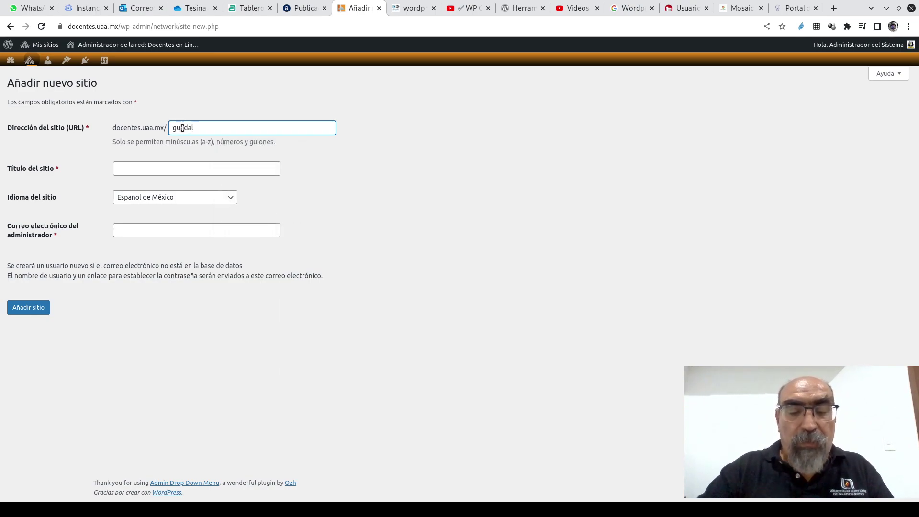
{"action": "key", "text": "BackSpace"}
{"action": "key", "text": "BackSpace"}
{"action": "key", "text": "BackSpace"}
{"action": "key", "text": "BackSpace"}
{"action": "key", "text": "BackSpace"}
{"action": "key", "text": "BackSpace"}
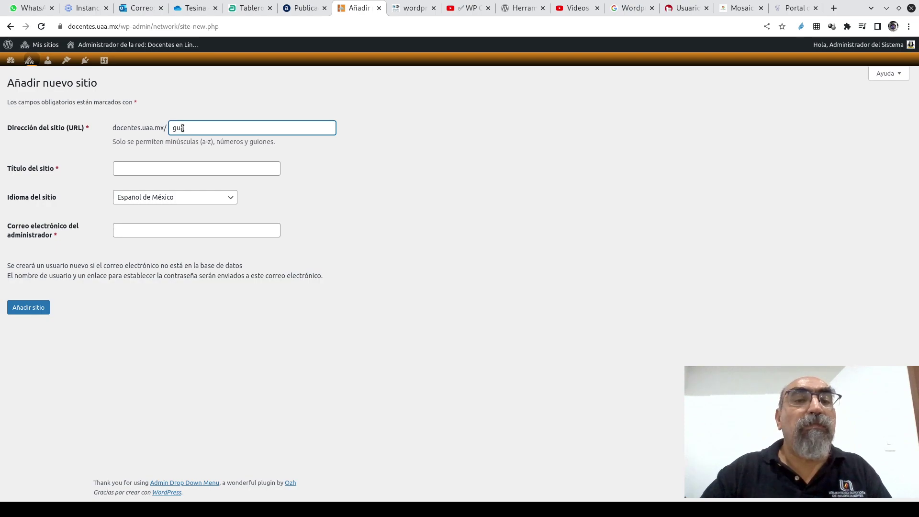
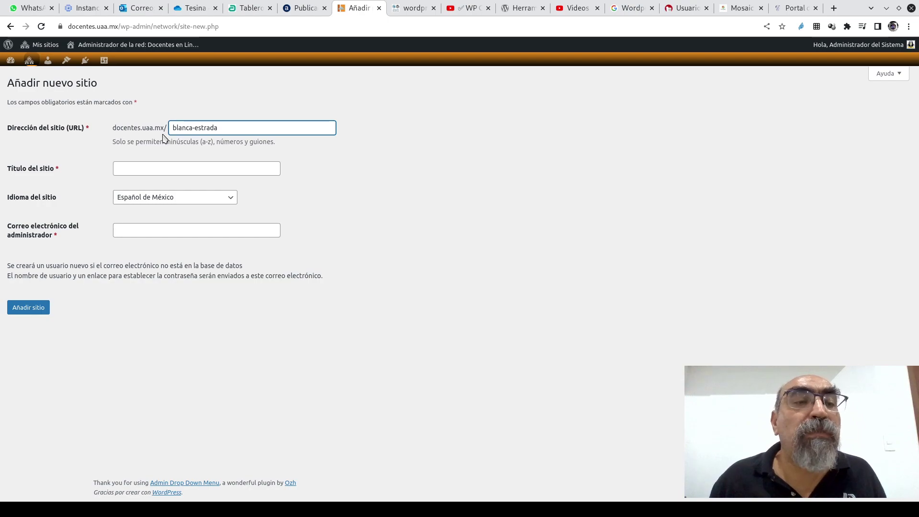
- Enter the teacher's full name as Site Title, removing the surname's lowercase first letter
{"action": "left_click", "coordinate": [127, 168]}
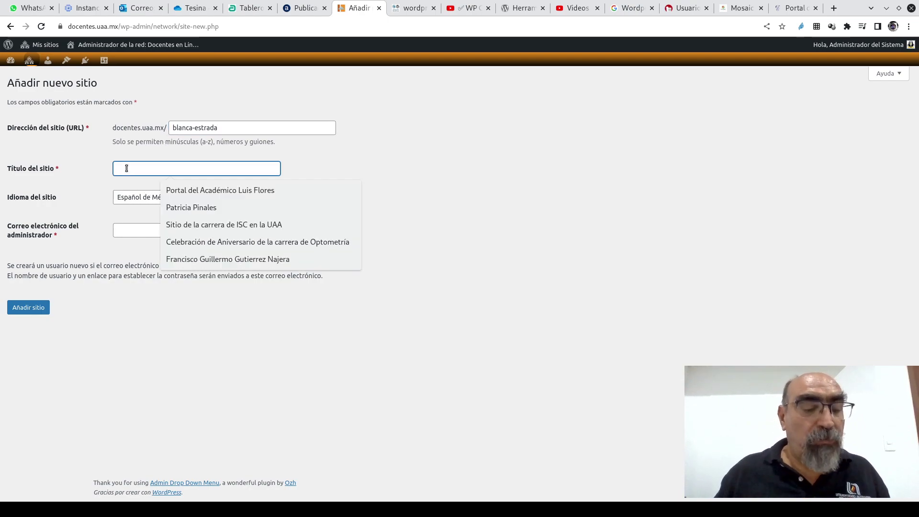
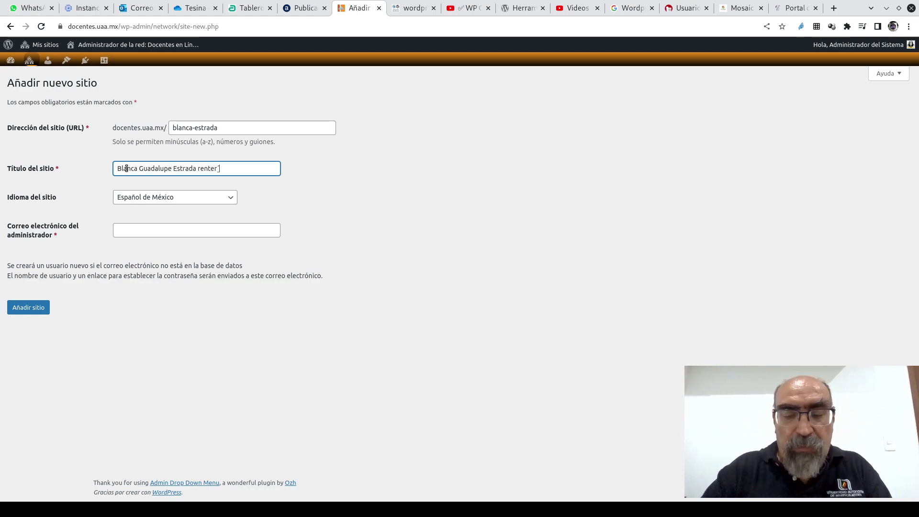
{"action": "left_click", "coordinate": [199, 168]}
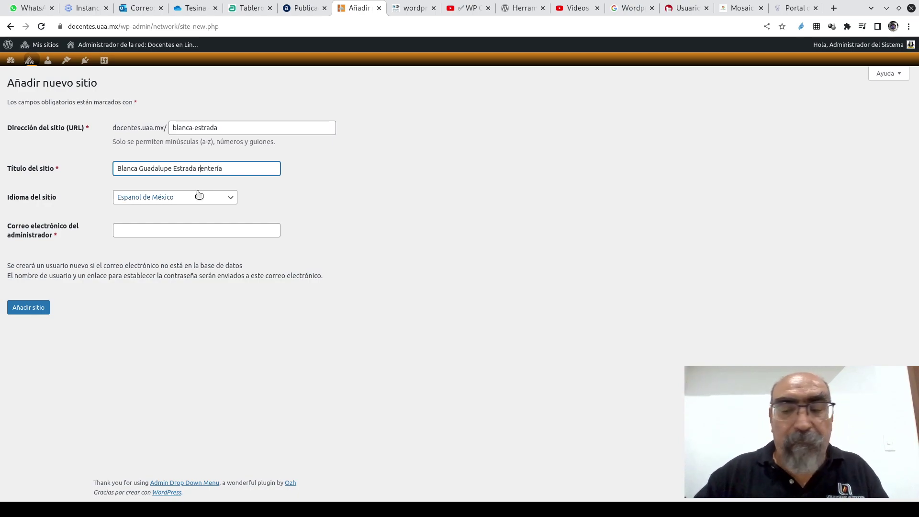
{"action": "key", "text": "BackSpace"}
- Capitalise the surname, choose the teacher's existing account as Admin Email, and add the site
{"action": "type", "text": "R"}
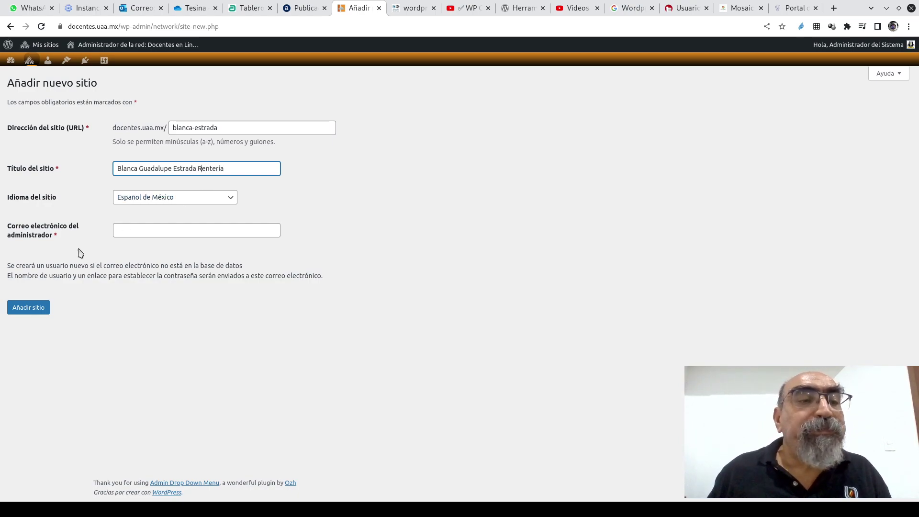
{"action": "left_click", "coordinate": [137, 231]}
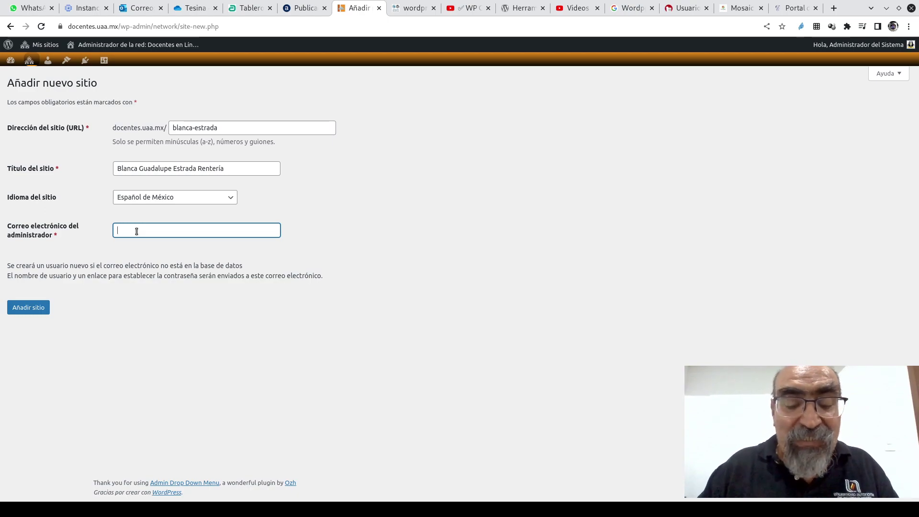
{"action": "type", "text": "bl"}
{"action": "key", "text": "BackSpace"}
{"action": "key", "text": "BackSpace"}
{"action": "type", "text": "g"}
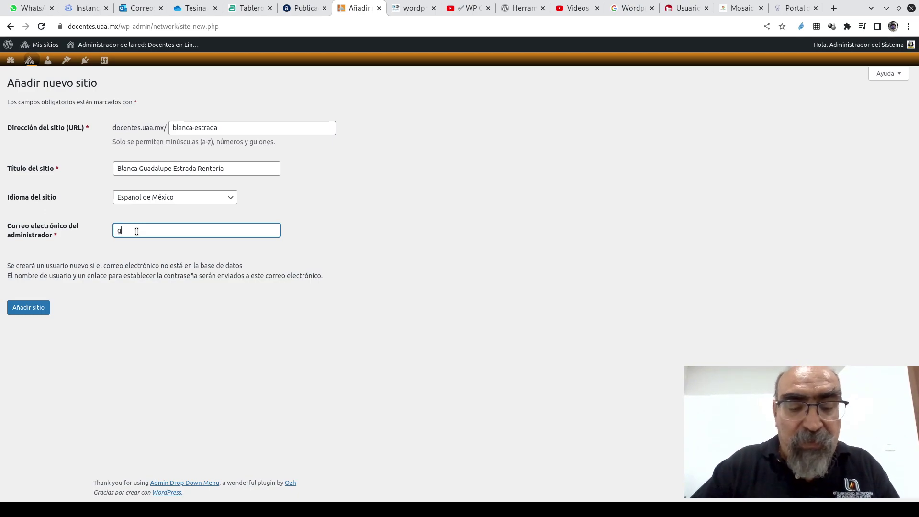
{"action": "type", "text": "uadalupe"}
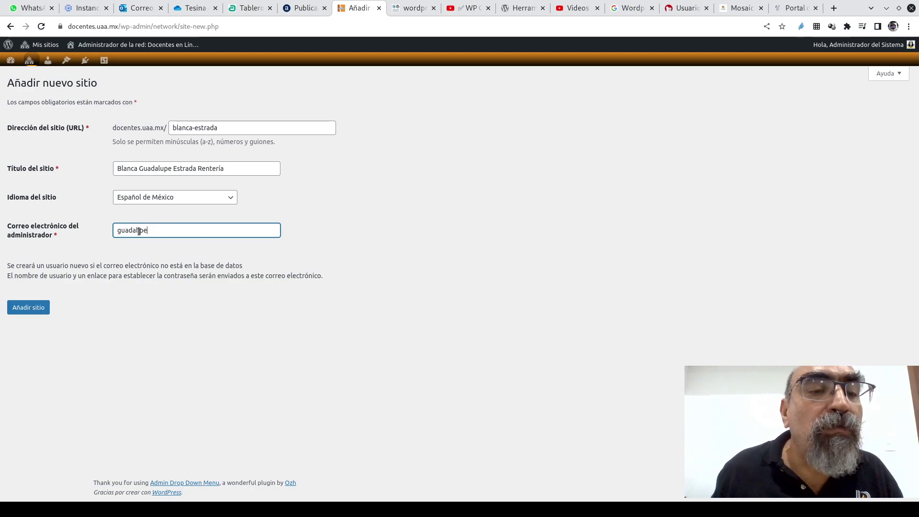
{"action": "left_click", "coordinate": [139, 231]}
{"action": "key", "text": "Delete"}
{"action": "type", "text": "u"}
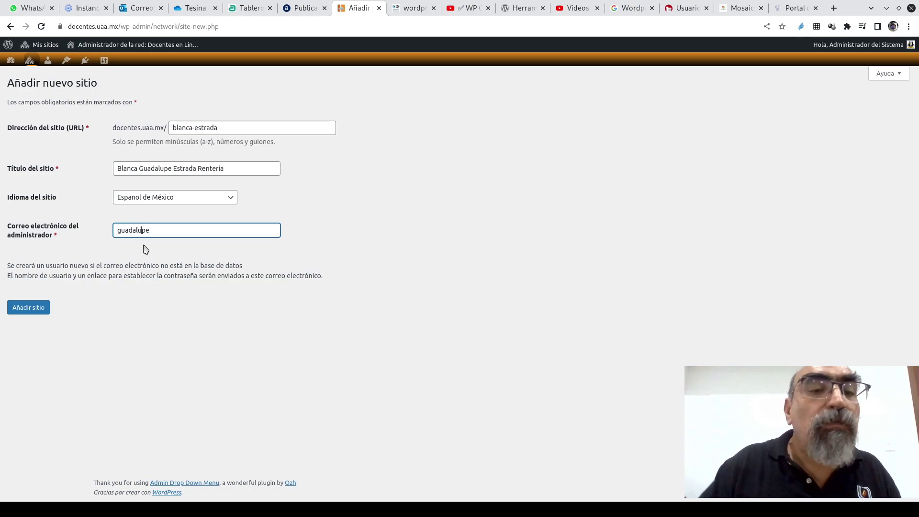
{"action": "key", "text": "End"}
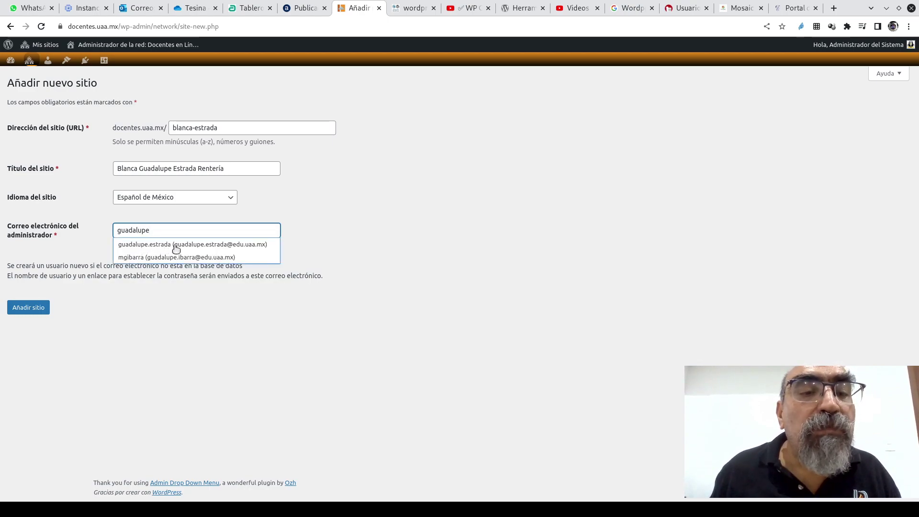
{"action": "left_click", "coordinate": [175, 245]}
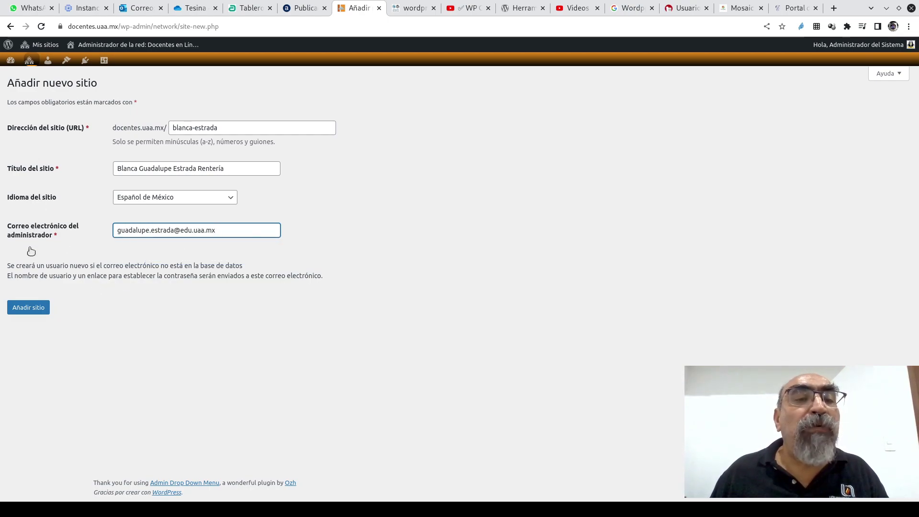
{"action": "left_click", "coordinate": [33, 312]}
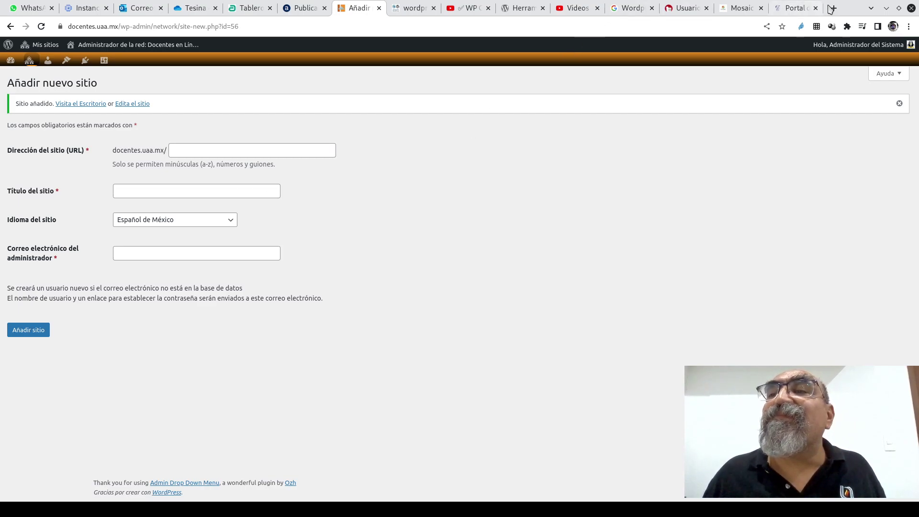
- Open a new browser tab and place it beside the site-admin tab
{"action": "left_click", "coordinate": [832, 8]}
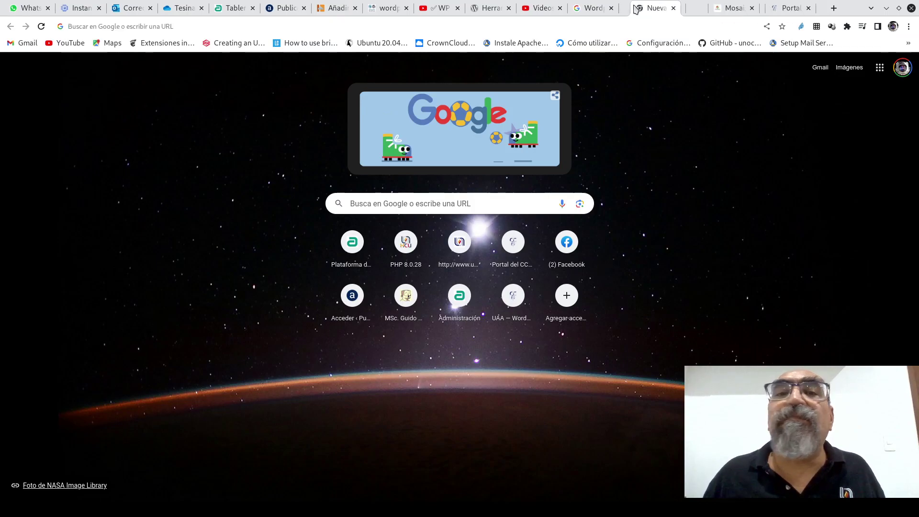
{"action": "left_click_drag", "start_coordinate": [637, 8], "coordinate": [386, 23]}
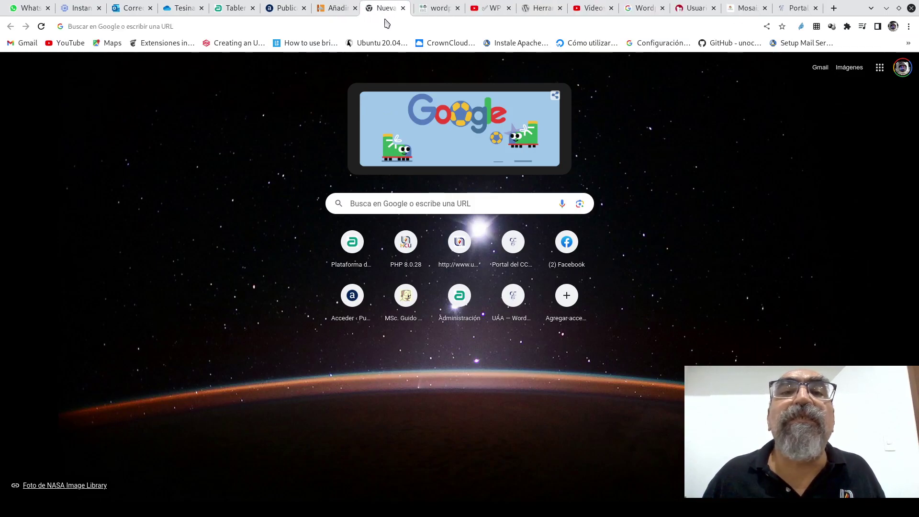
{"action": "left_click", "coordinate": [337, 8]}
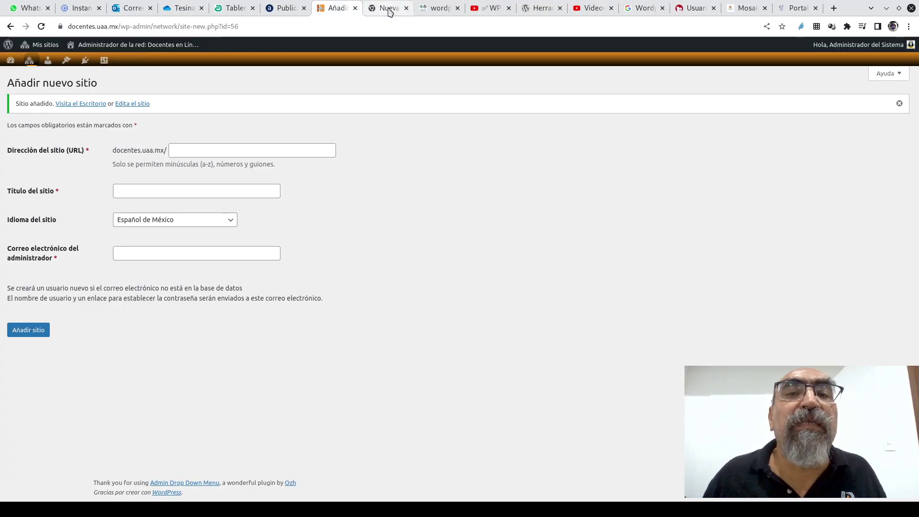
{"action": "left_click", "coordinate": [388, 10]}
- Load the new teacher site's docentes.uaa.mx address and view its '¡Hola mundo!' front page
{"action": "left_click", "coordinate": [115, 27]}
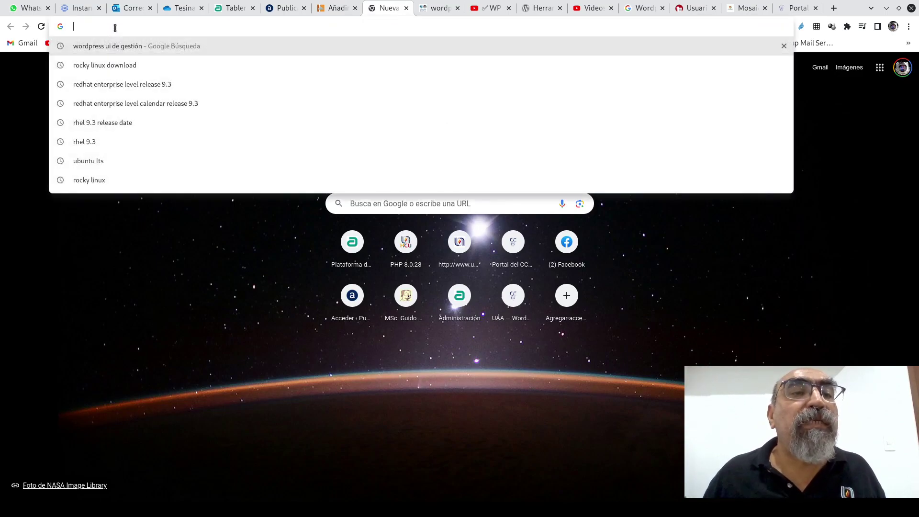
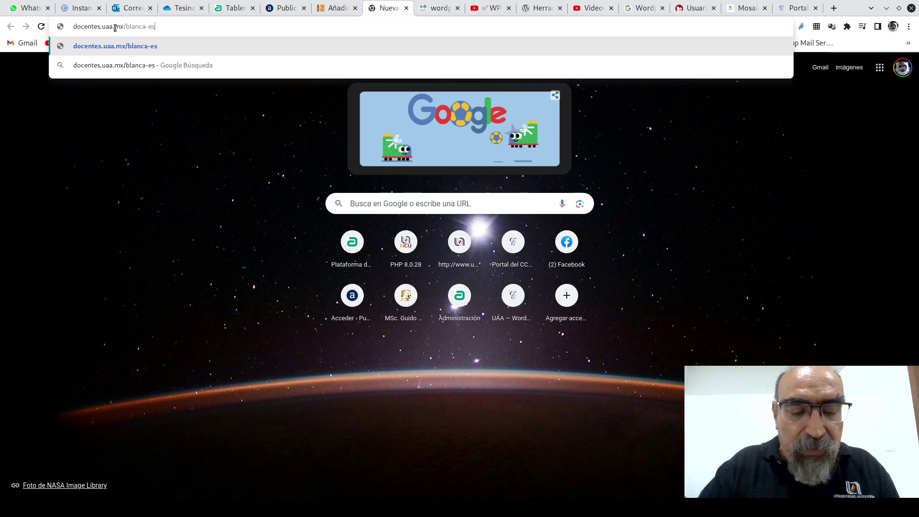
{"action": "key", "text": "Return"}
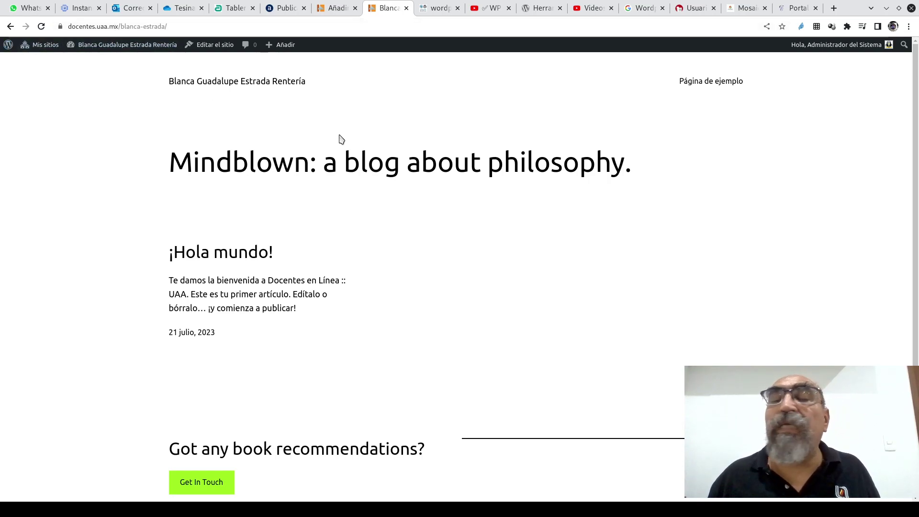
{"action": "mouse_move", "coordinate": [149, 48]}
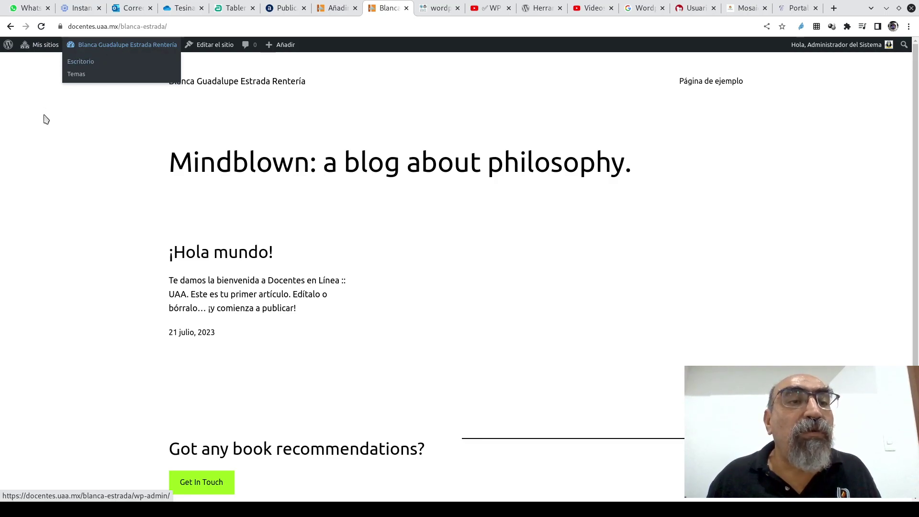
{"action": "scroll", "coordinate": [454, 256], "scroll_direction": "down", "scroll_amount": 3}
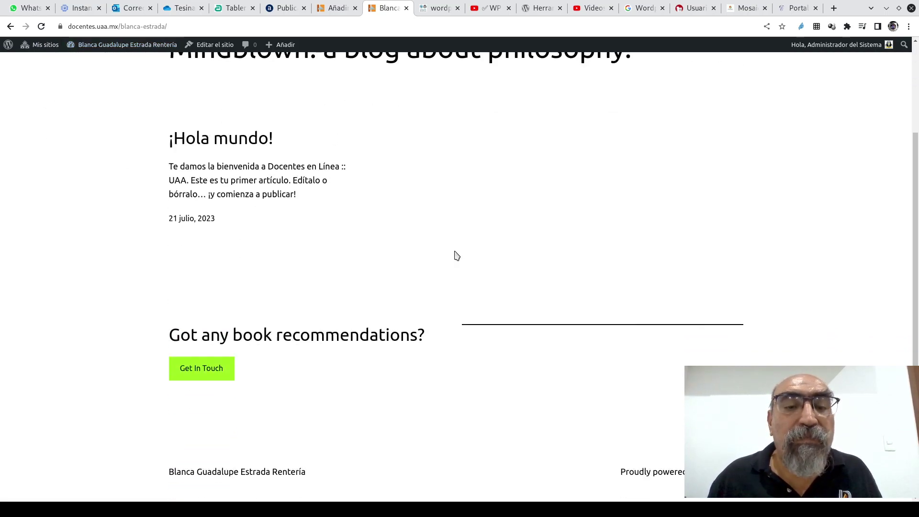
{"action": "scroll", "coordinate": [456, 255], "scroll_direction": "up", "scroll_amount": 3}
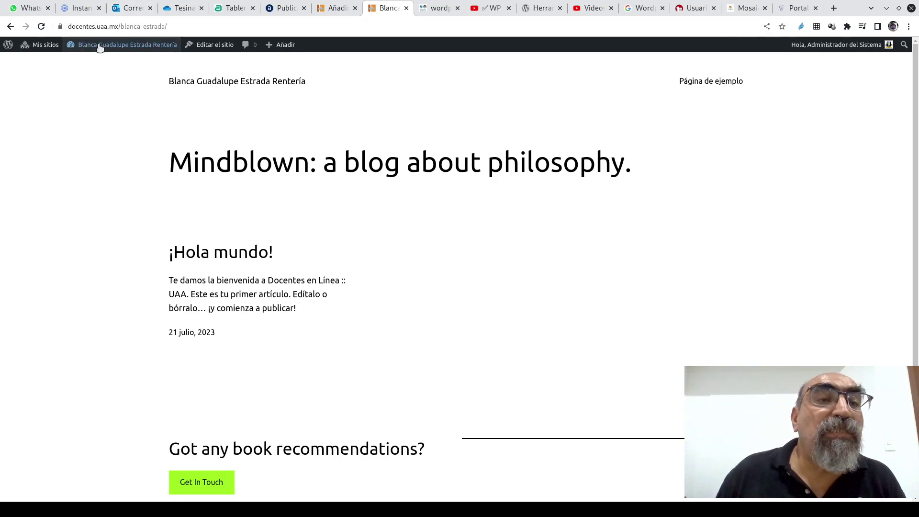
- Go to the new site's dashboard and its Todos los usuarios list with one Administrador
{"action": "mouse_move", "coordinate": [98, 45]}
{"action": "left_click", "coordinate": [82, 61]}
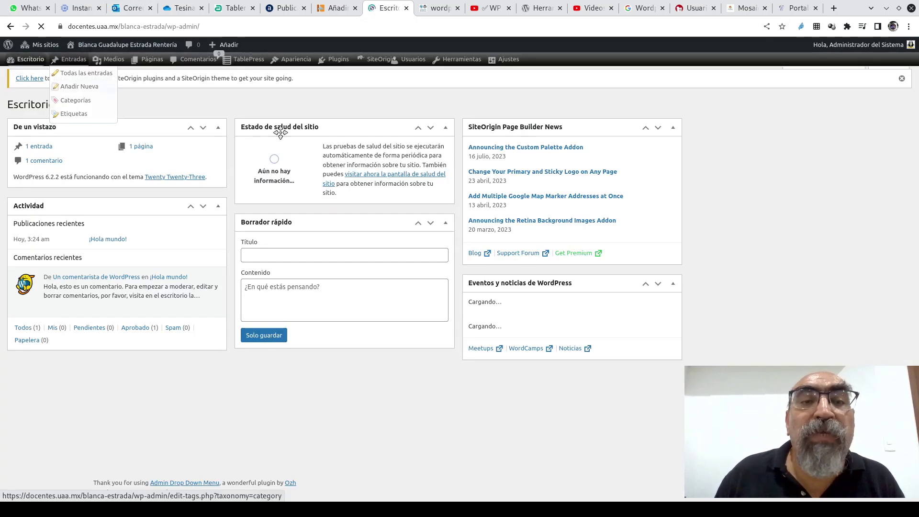
{"action": "mouse_move", "coordinate": [413, 59]}
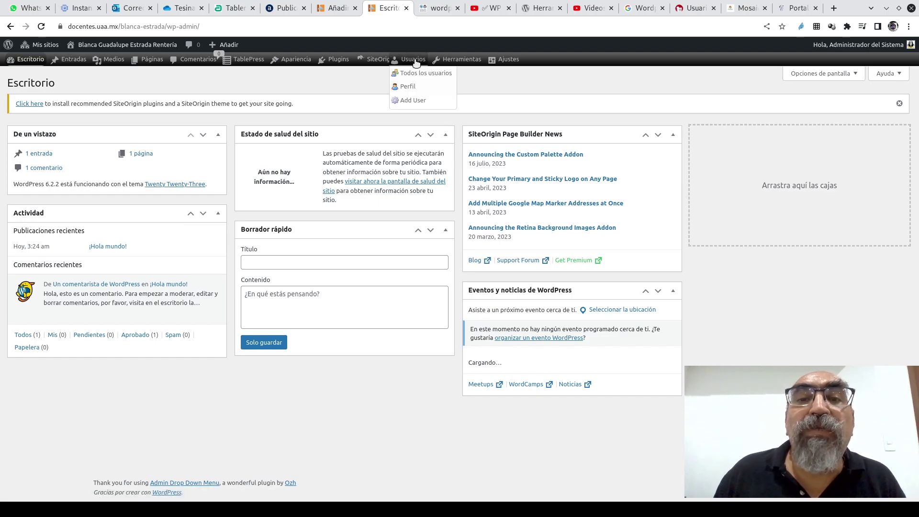
{"action": "left_click", "coordinate": [414, 77]}
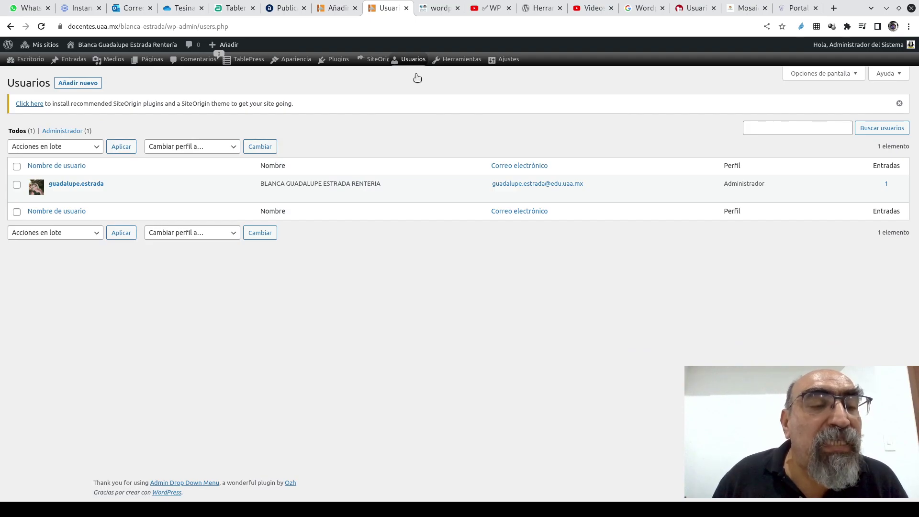
{"action": "mouse_move", "coordinate": [240, 193]}
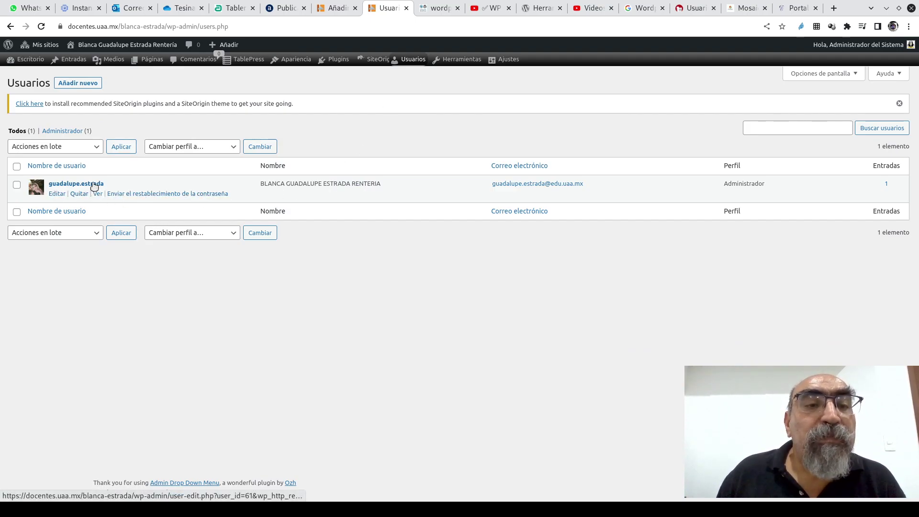
- Open the administrator's Editar usuario page and scroll through its personal, contact and password settings
{"action": "left_click", "coordinate": [57, 195]}
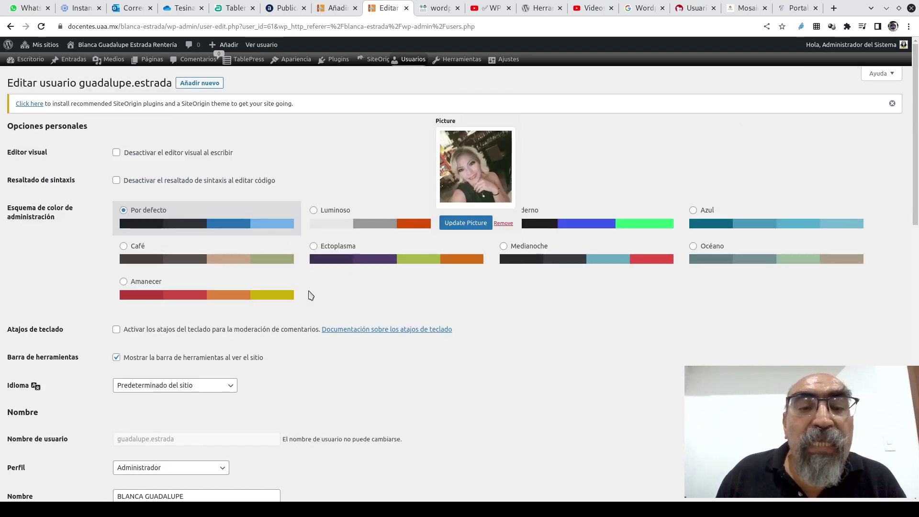
{"action": "scroll", "coordinate": [309, 295], "scroll_direction": "down", "scroll_amount": 3}
{"action": "scroll", "coordinate": [309, 295], "scroll_direction": "down", "scroll_amount": 3}
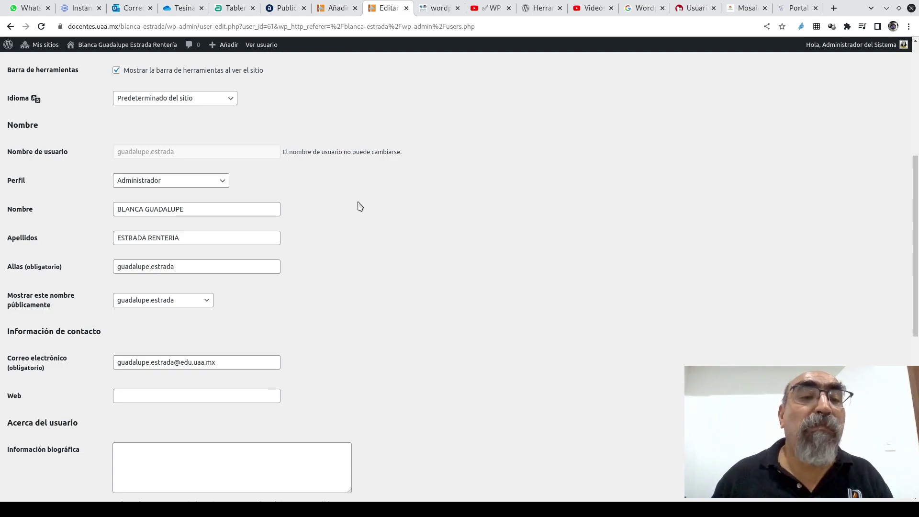
{"action": "scroll", "coordinate": [434, 336], "scroll_direction": "down", "scroll_amount": 6}
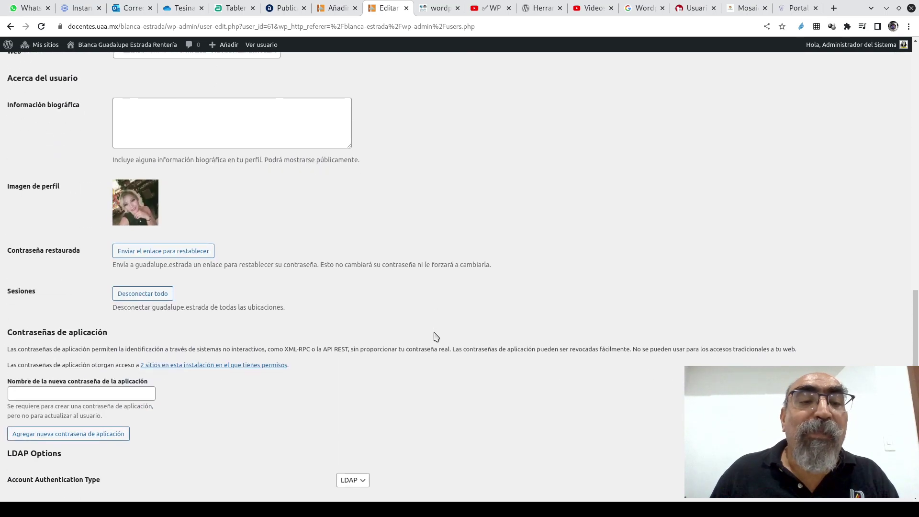
{"action": "scroll", "coordinate": [436, 337], "scroll_direction": "down", "scroll_amount": 1}
{"action": "scroll", "coordinate": [436, 337], "scroll_direction": "up", "scroll_amount": 12}
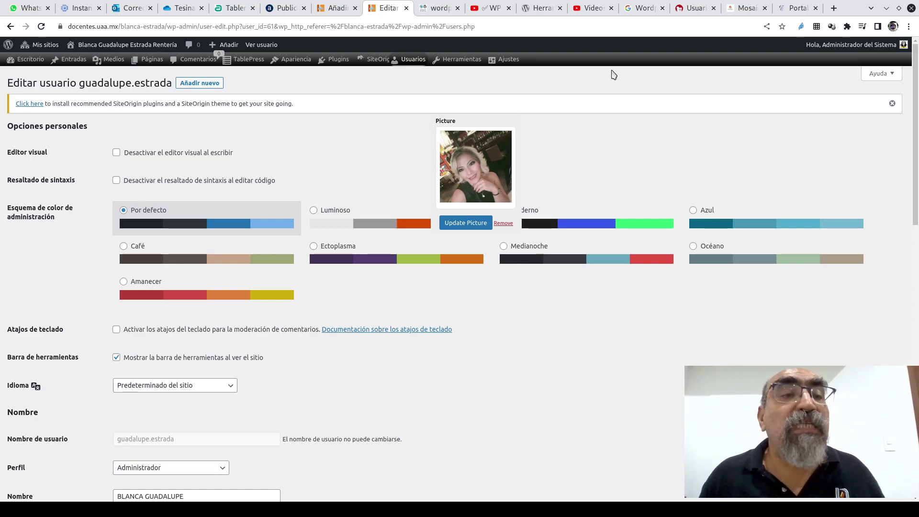
{"action": "mouse_move", "coordinate": [505, 60]}
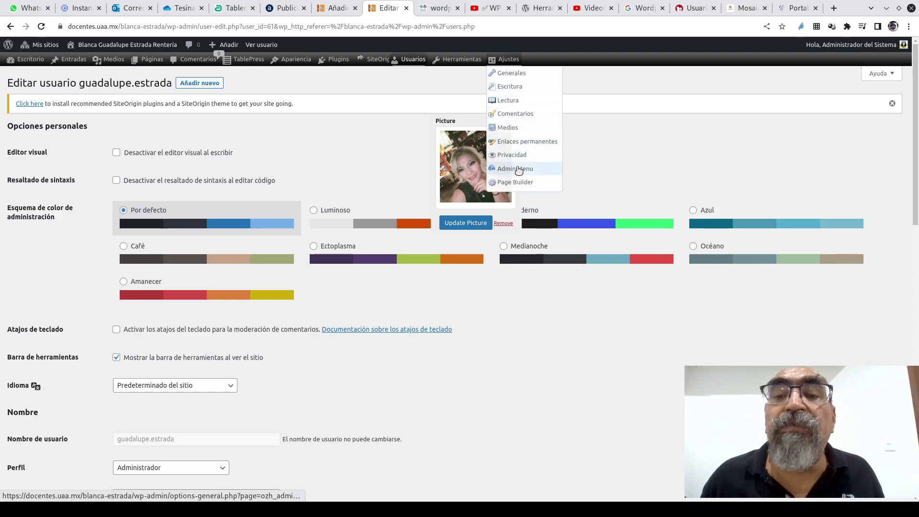
- Set the Admin Drop Down Menu to the magenta #e61fea preset and enable Compact Mode
{"action": "left_click", "coordinate": [519, 170]}
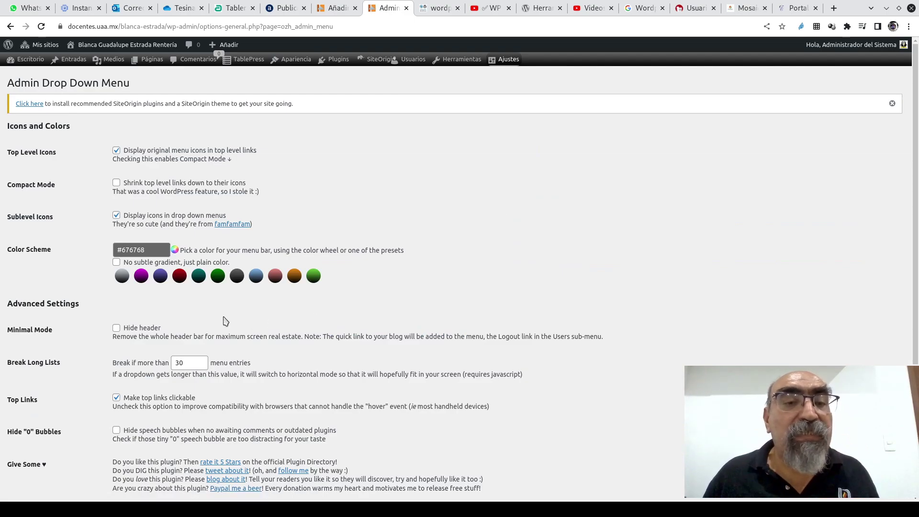
{"action": "left_click", "coordinate": [140, 276]}
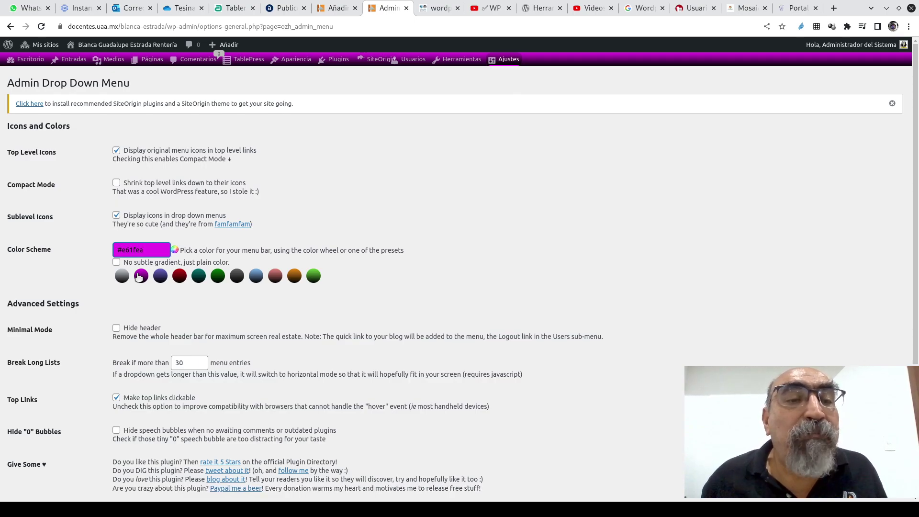
{"action": "left_click", "coordinate": [116, 184]}
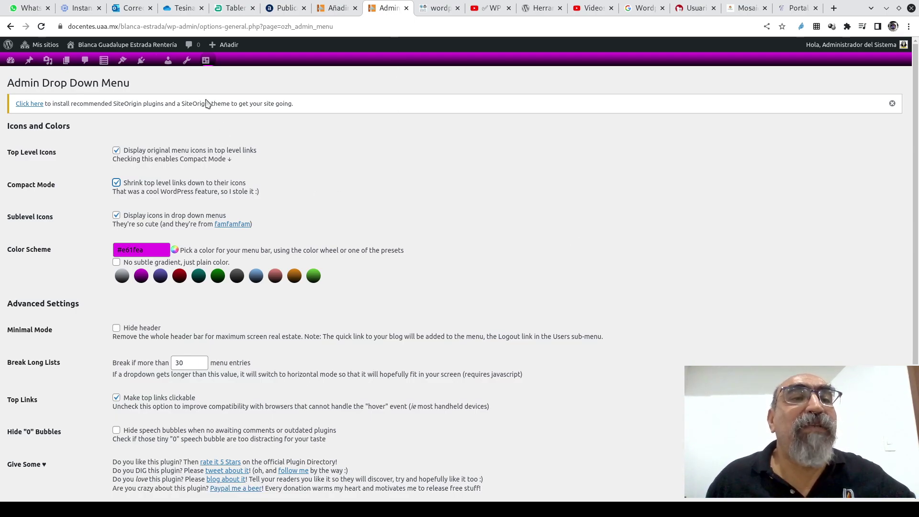
{"action": "mouse_move", "coordinate": [31, 58]}
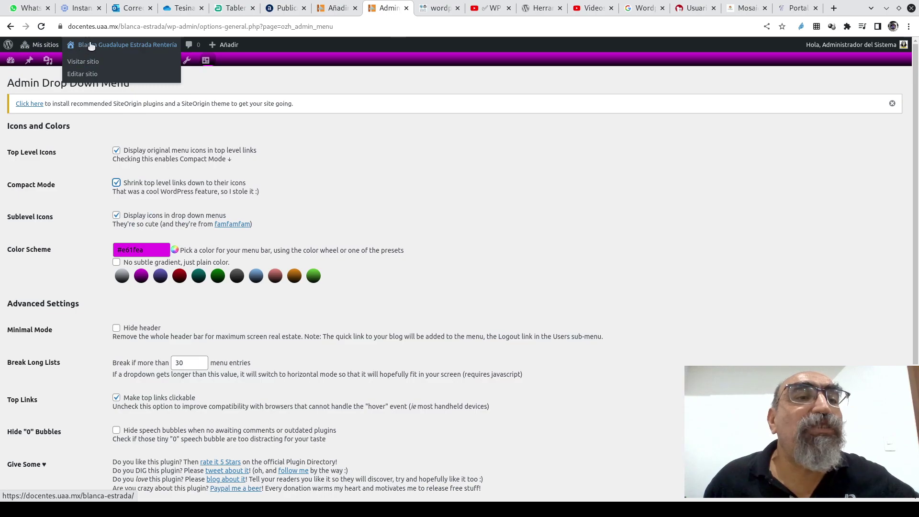
- Visit the Docentes @ UAA main homepage, then return to the Añadir nuevo sitio tab
{"action": "mouse_move", "coordinate": [57, 80]}
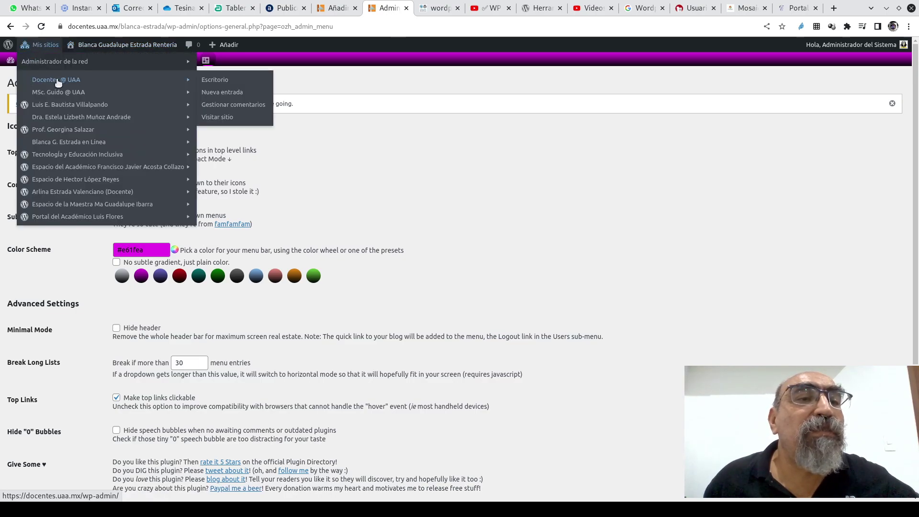
{"action": "left_click", "coordinate": [216, 119]}
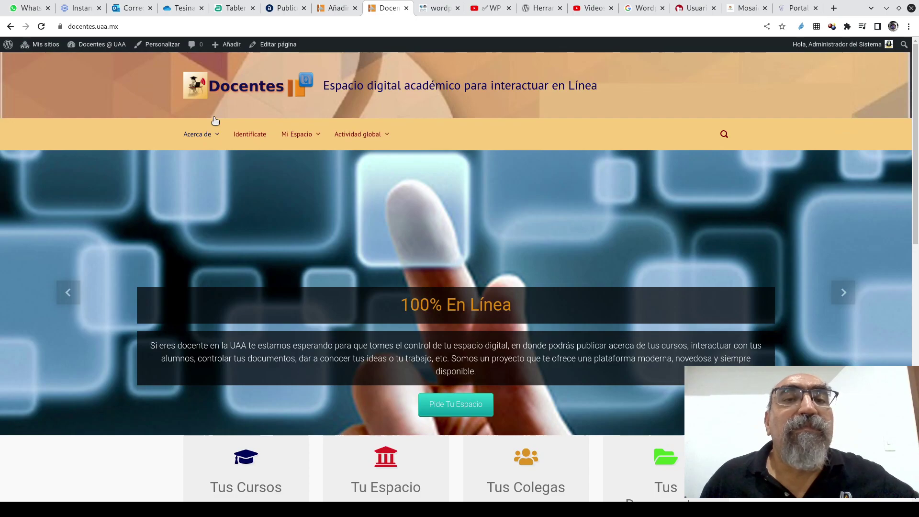
{"action": "left_click", "coordinate": [335, 9]}
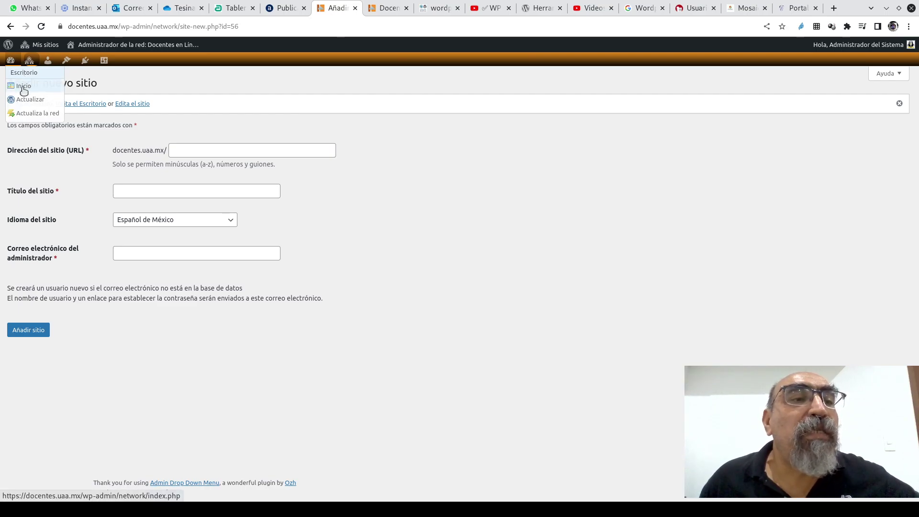
- Open the network admin Escritorio, reporting 20 sites and 48 users
{"action": "left_click", "coordinate": [22, 86]}
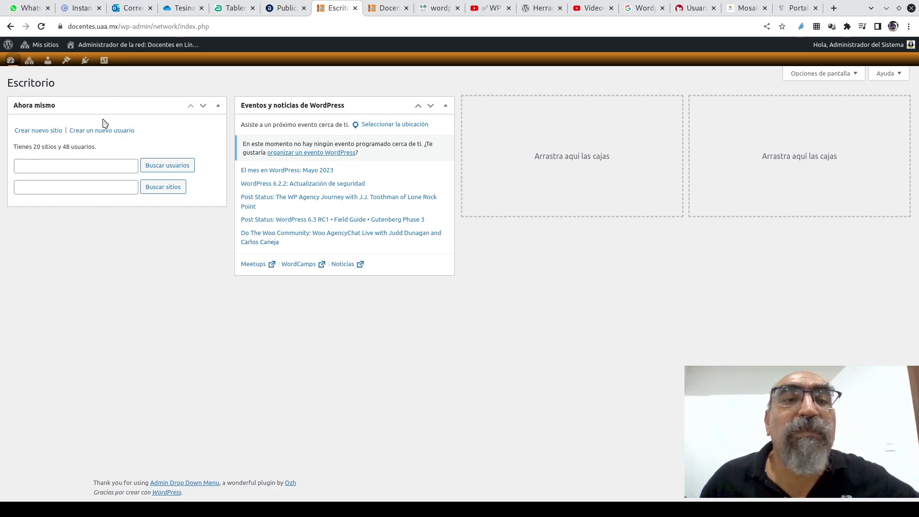
{"action": "mouse_move", "coordinate": [10, 60]}
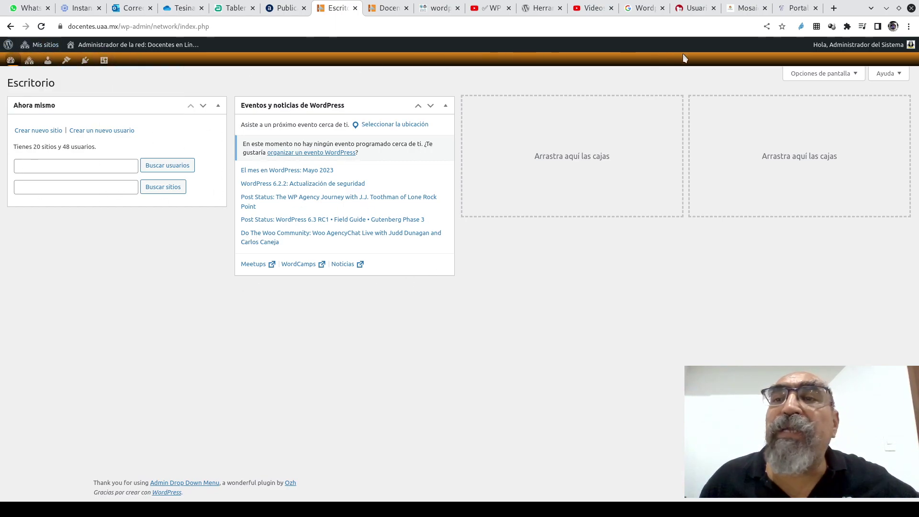
{"action": "mouse_move", "coordinate": [744, 12]}
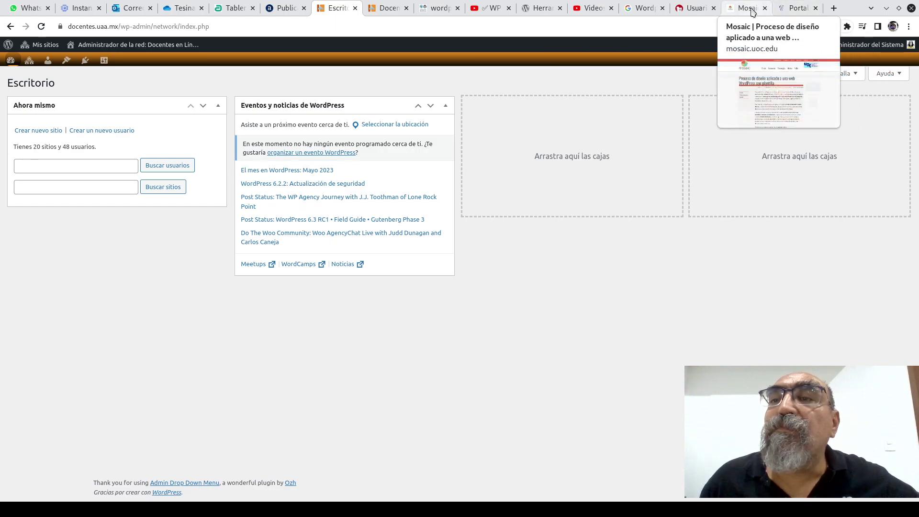
{"action": "mouse_move", "coordinate": [698, 12]}
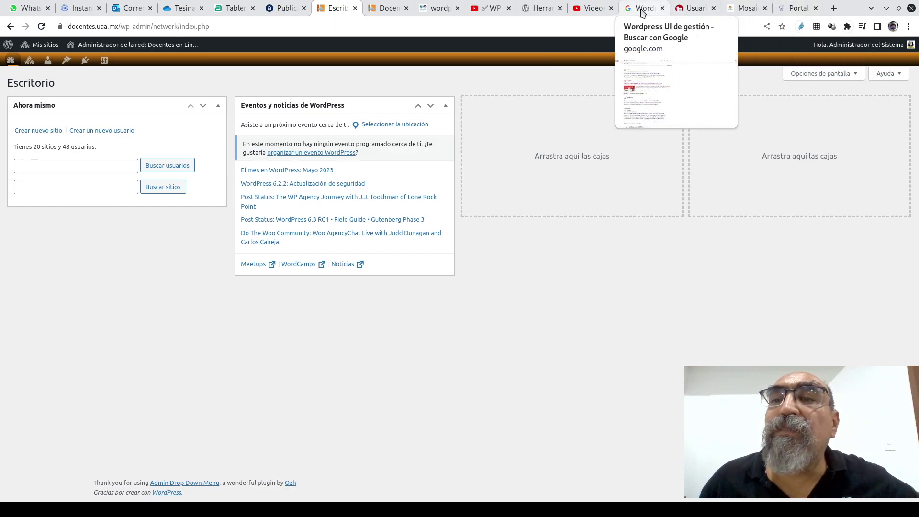
{"action": "left_click", "coordinate": [591, 11]}
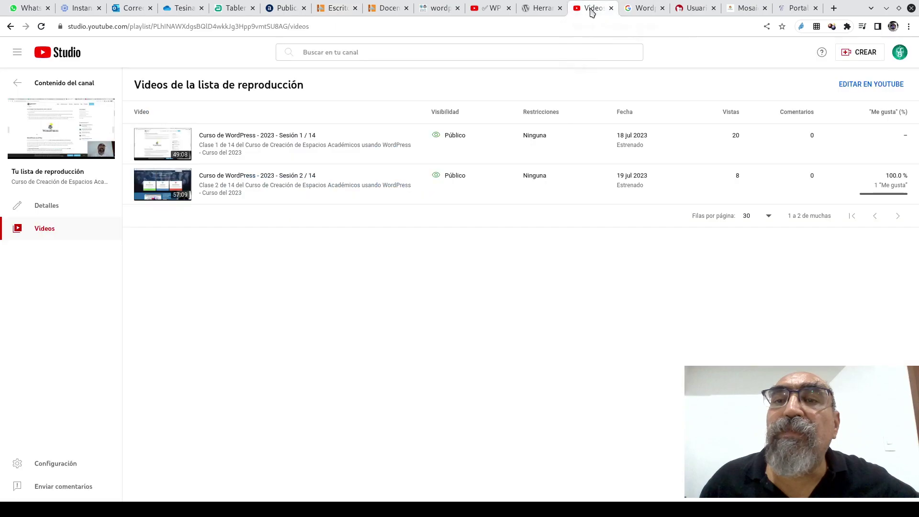
{"action": "left_click", "coordinate": [544, 11]}
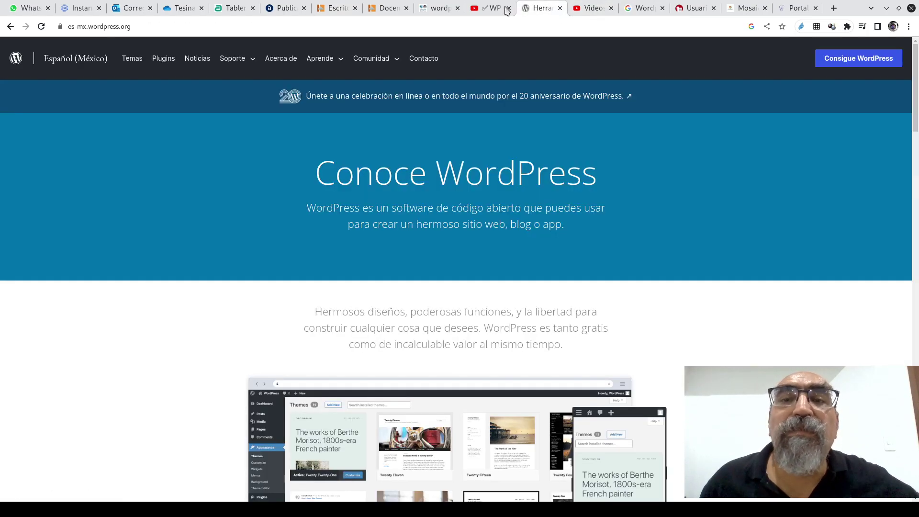
{"action": "left_click", "coordinate": [498, 11]}
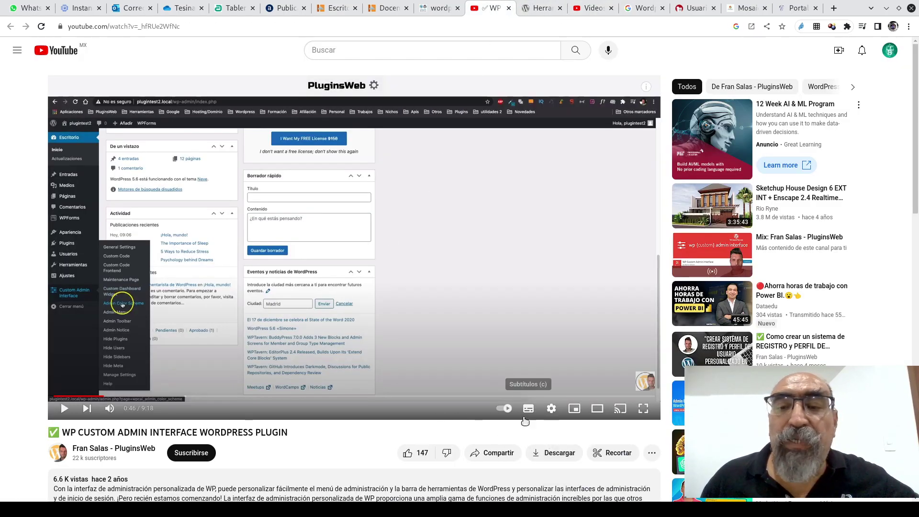
{"action": "left_click", "coordinate": [644, 408]}
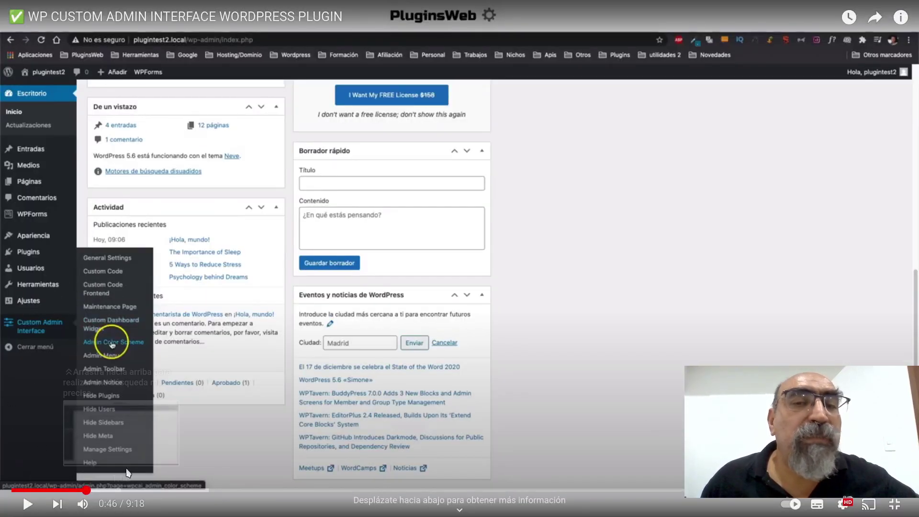
{"action": "left_click", "coordinate": [895, 504]}
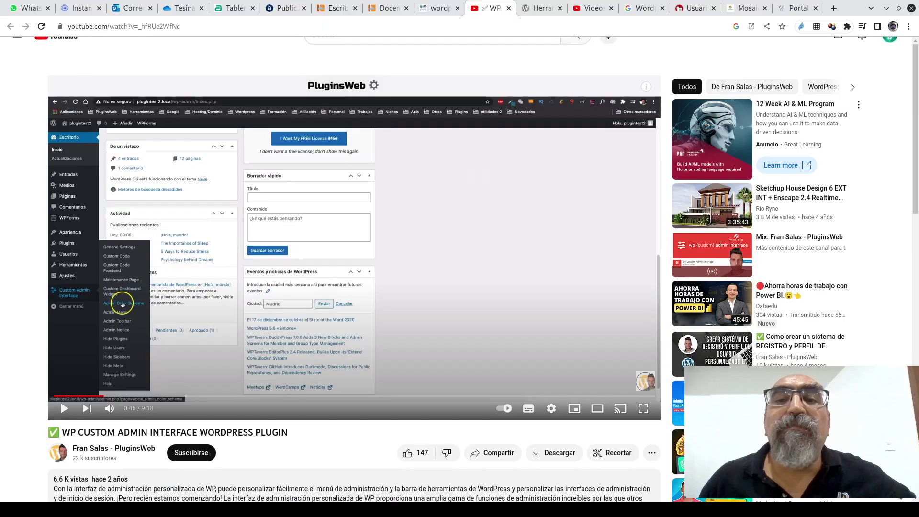
{"action": "left_click", "coordinate": [376, 9]}
{"action": "left_click", "coordinate": [341, 10]}
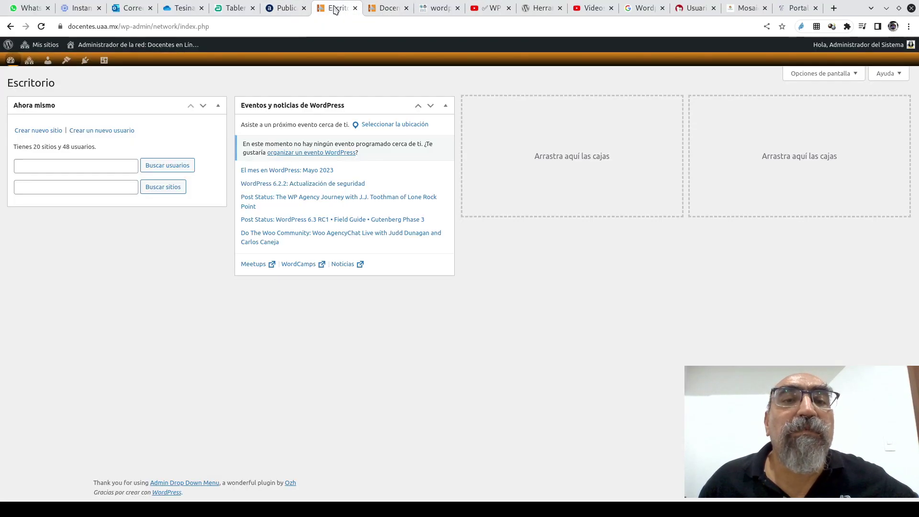